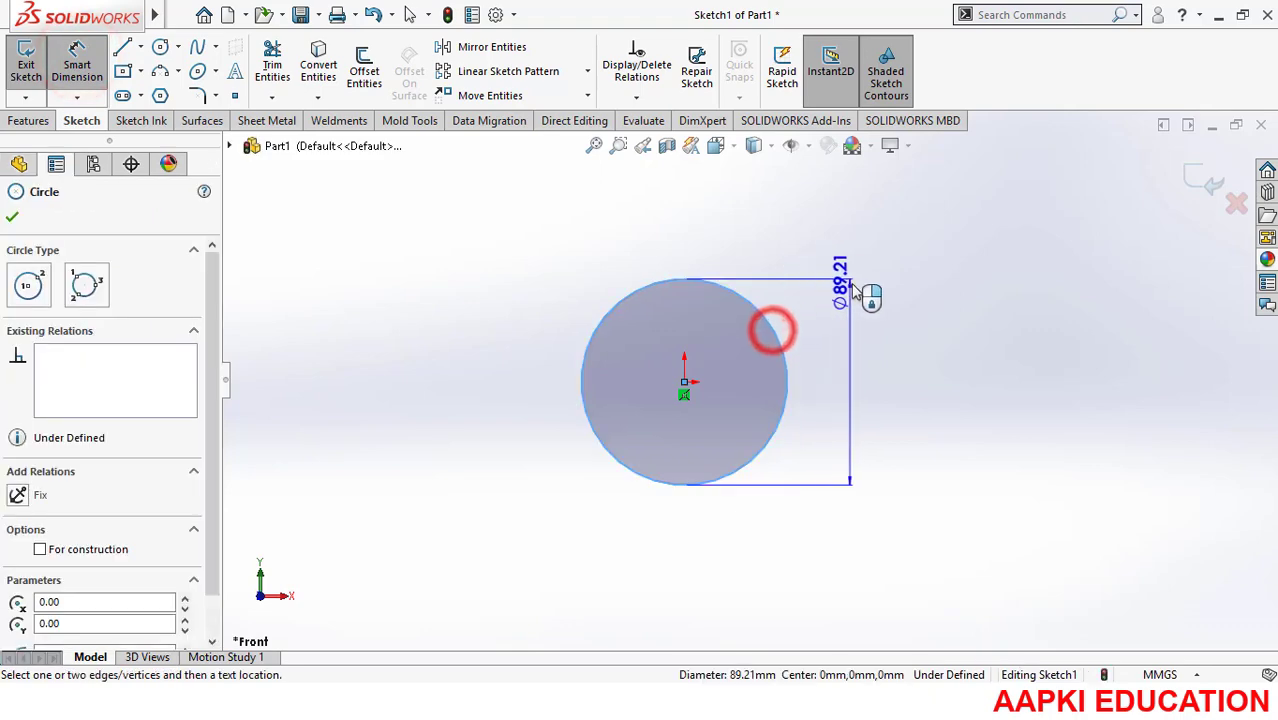
Step: Dimension the circle's diameter at 8 mm
left_click(877, 360)
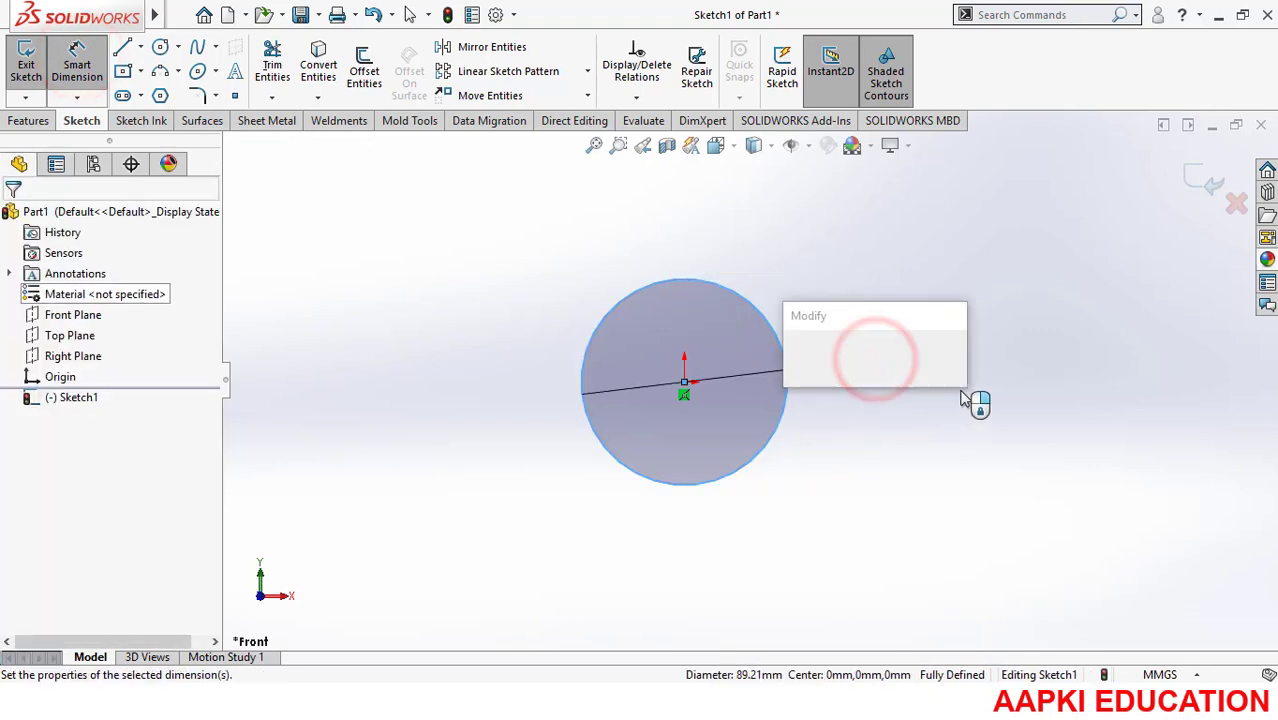
type("89.21060684mm")
key("Return")
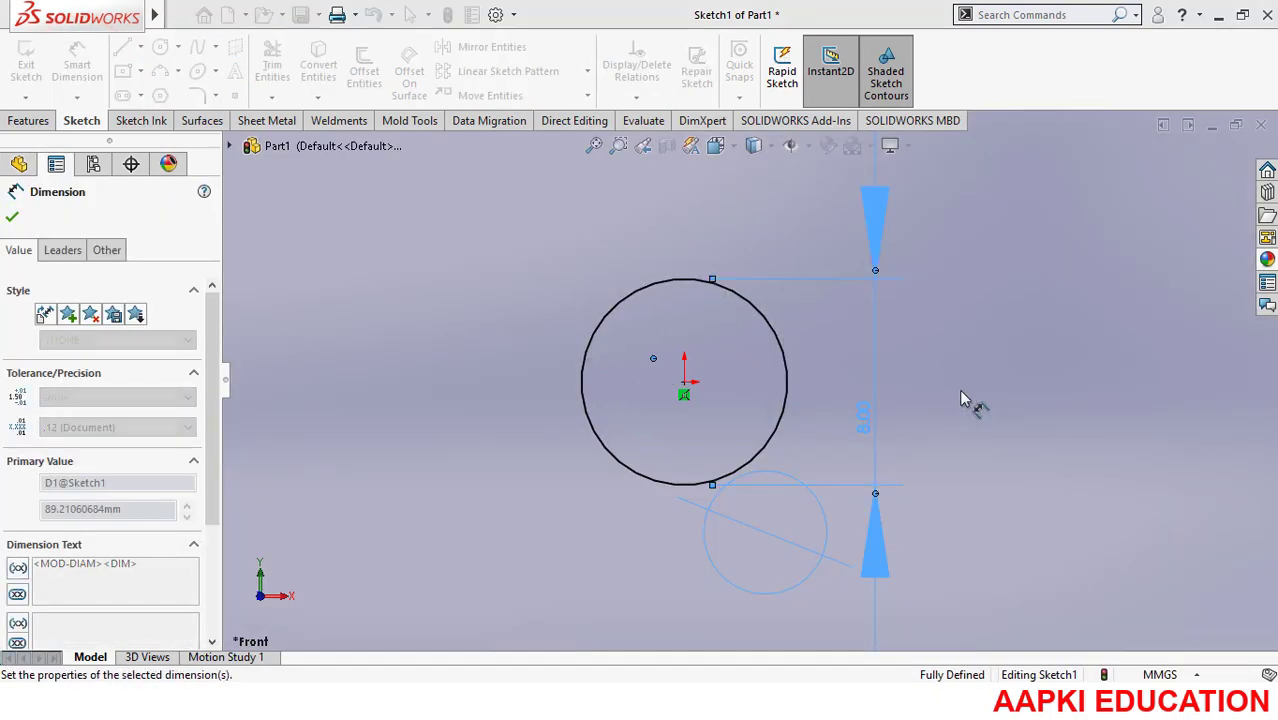
Step: Extrude the circle sketch 4 mm as a blind boss
middle_click_drag(785, 466, 772, 252)
left_click(30, 120)
left_click(34, 70)
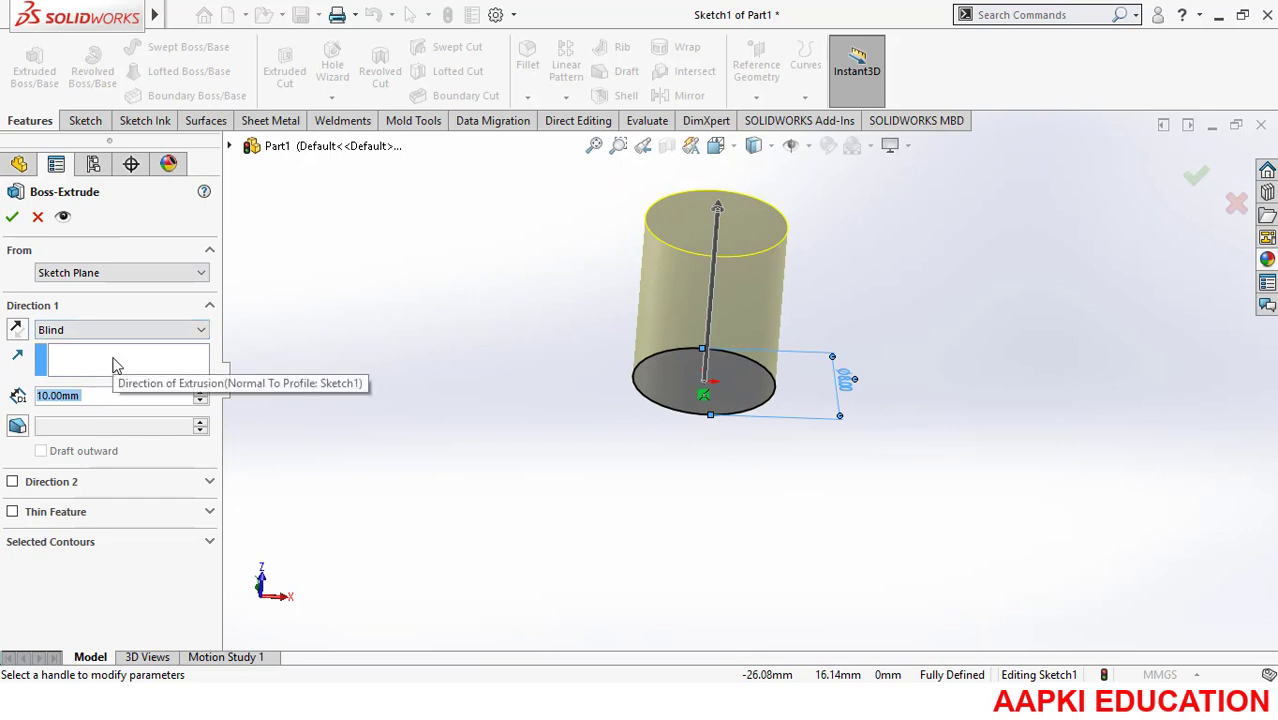
type("4")
key("Return")
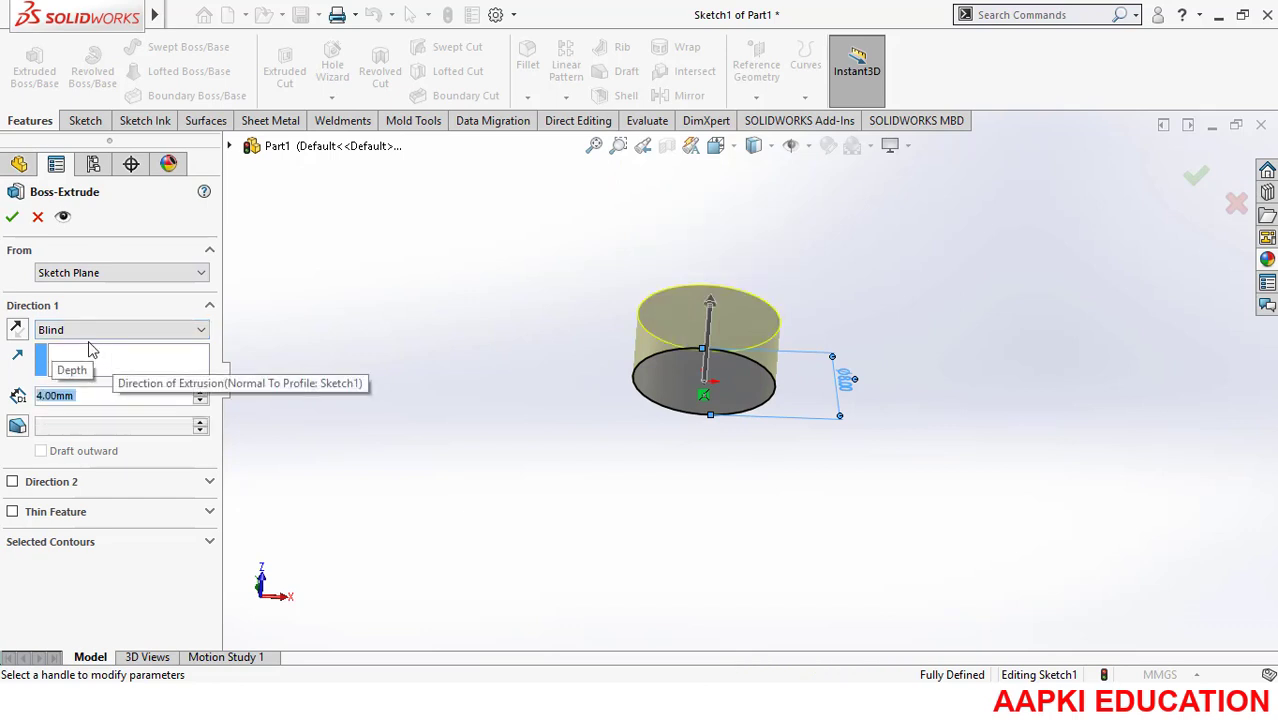
left_click(12, 215)
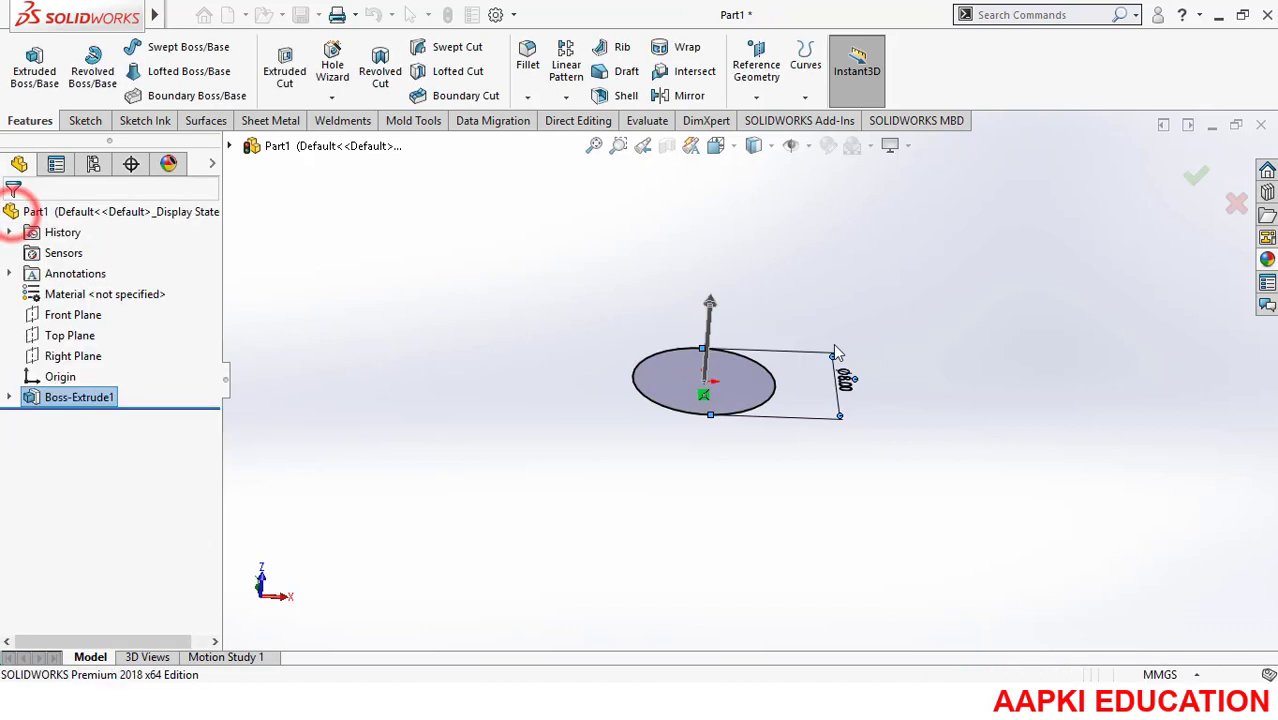
Step: Turn off RealView Graphics and turn on Shadows In Shaded Mode for the model display
left_click(907, 145)
left_click(910, 167)
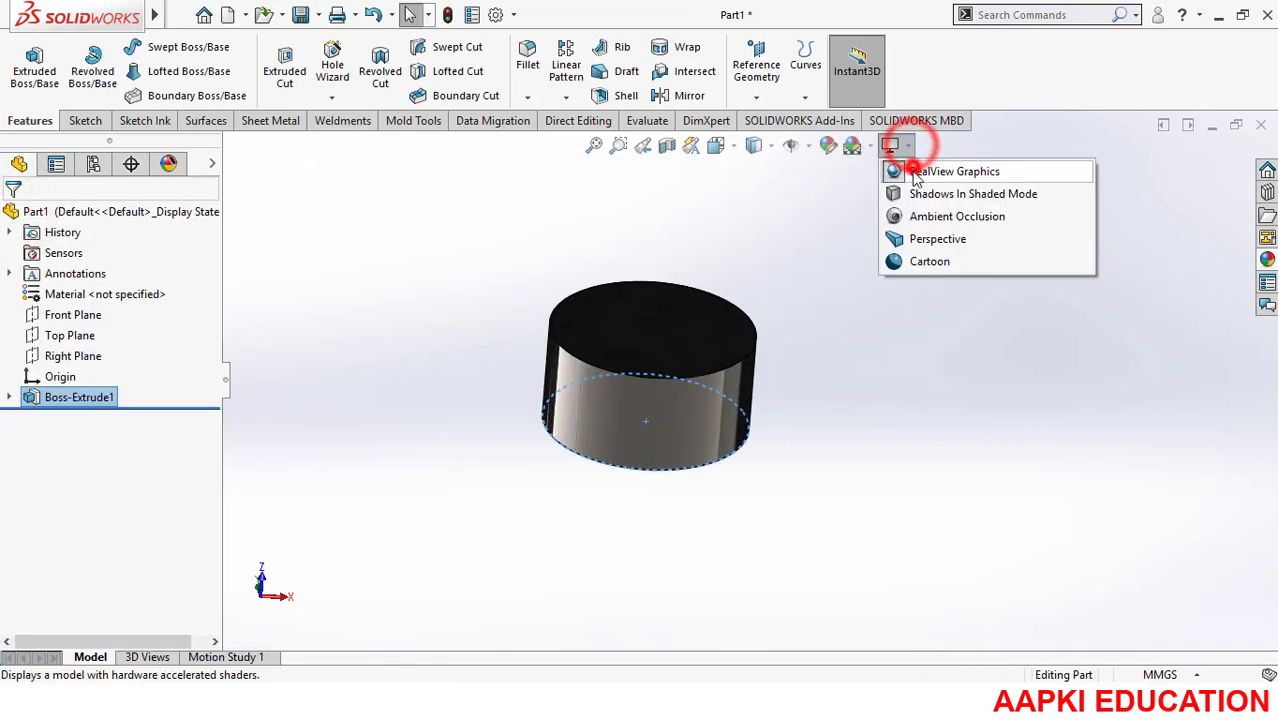
scroll(676, 291, "down", 2)
left_click(380, 290)
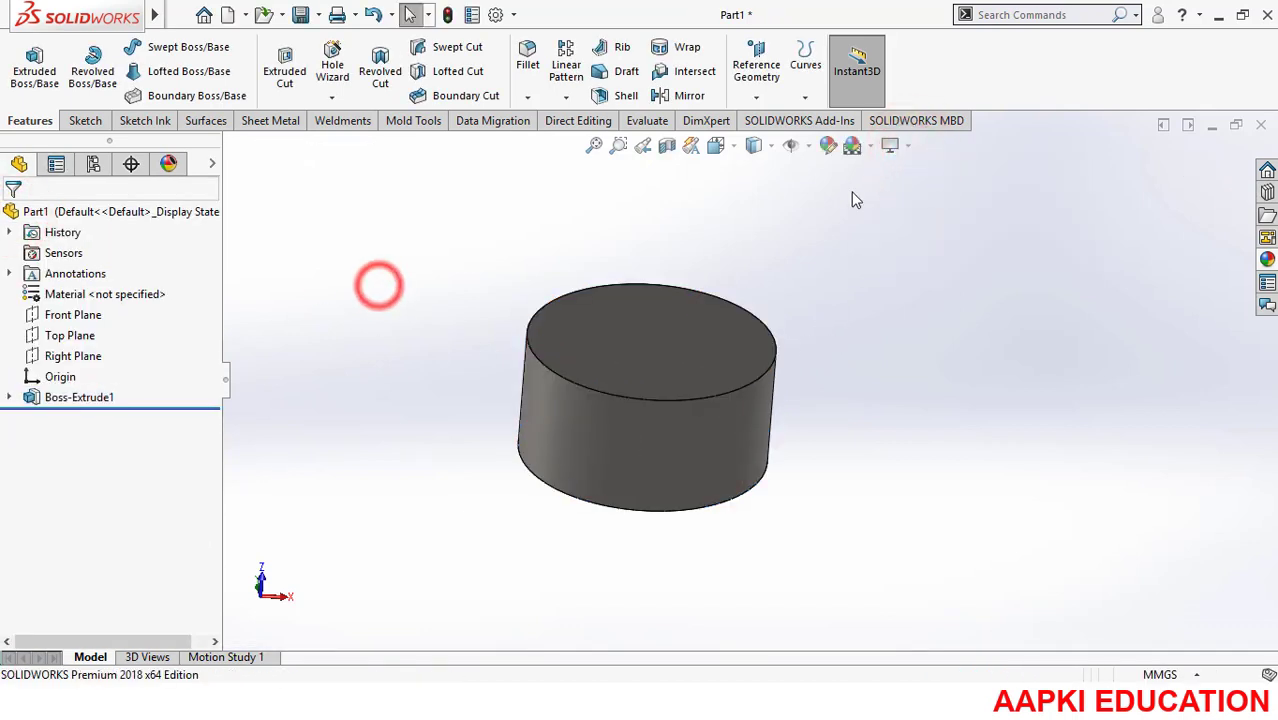
left_click(916, 120)
left_click(907, 145)
left_click(915, 192)
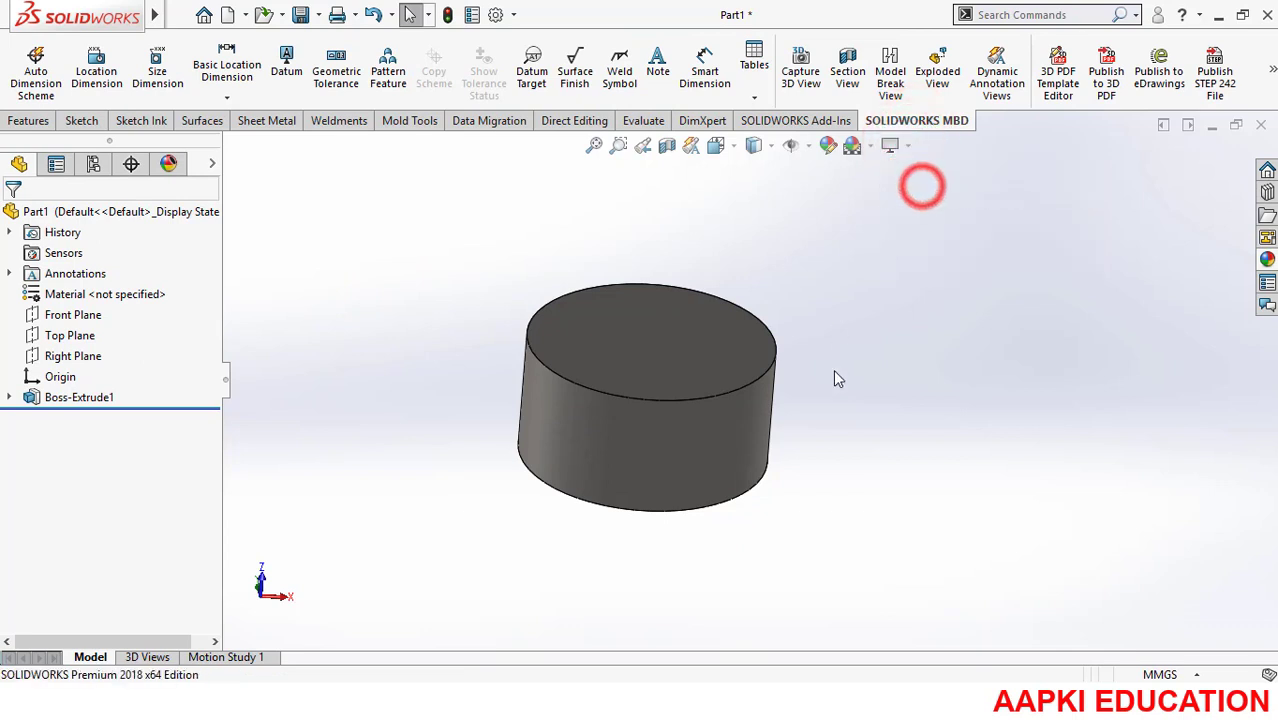
mouse_move(838, 385)
middle_mouse_down()
mouse_move(880, 201)
mouse_move(793, 328)
mouse_move(774, 432)
mouse_move(758, 238)
middle_mouse_up()
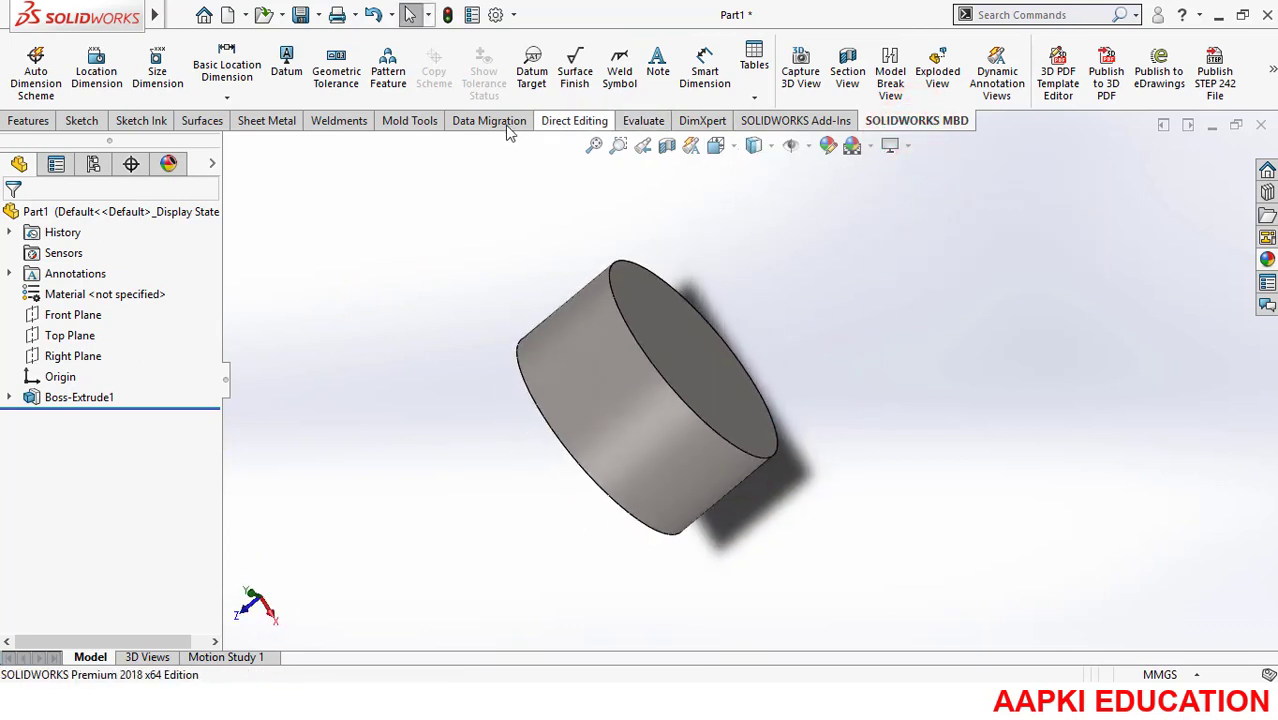
Step: Add the Render Tools command set to the CommandManager and bring up its commands
right_click(410, 128)
left_click(465, 378)
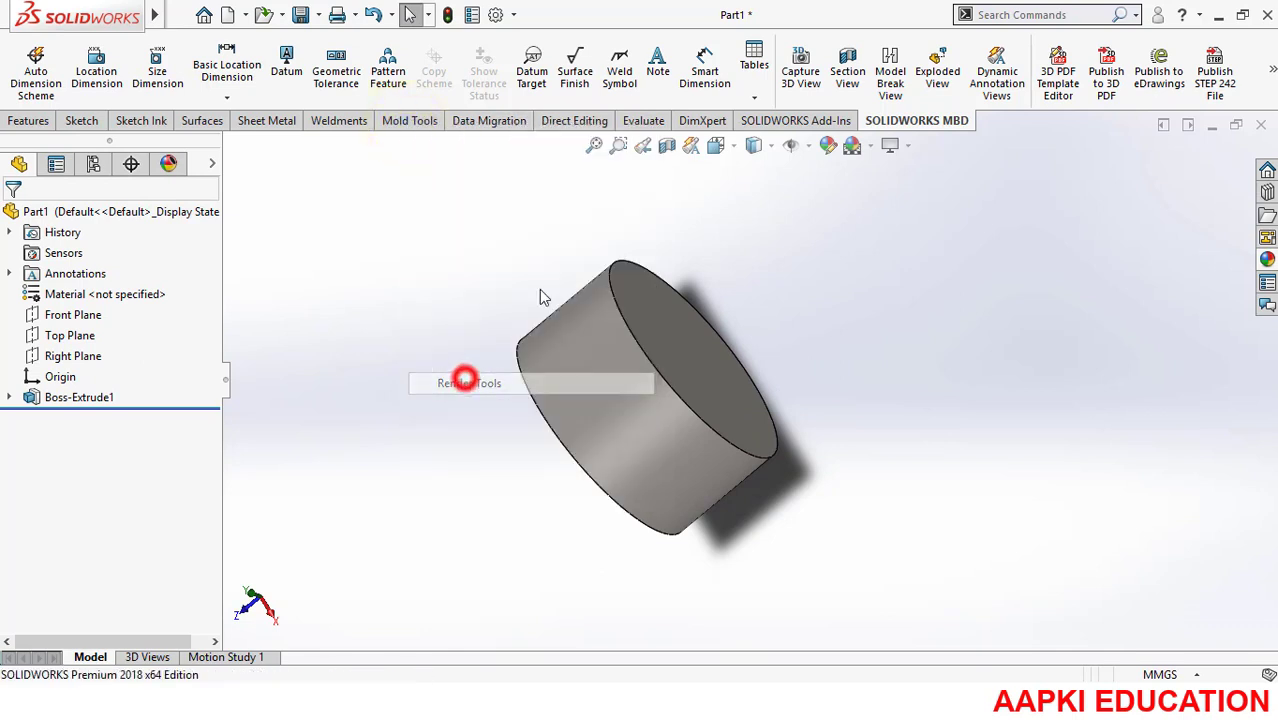
left_click(772, 120)
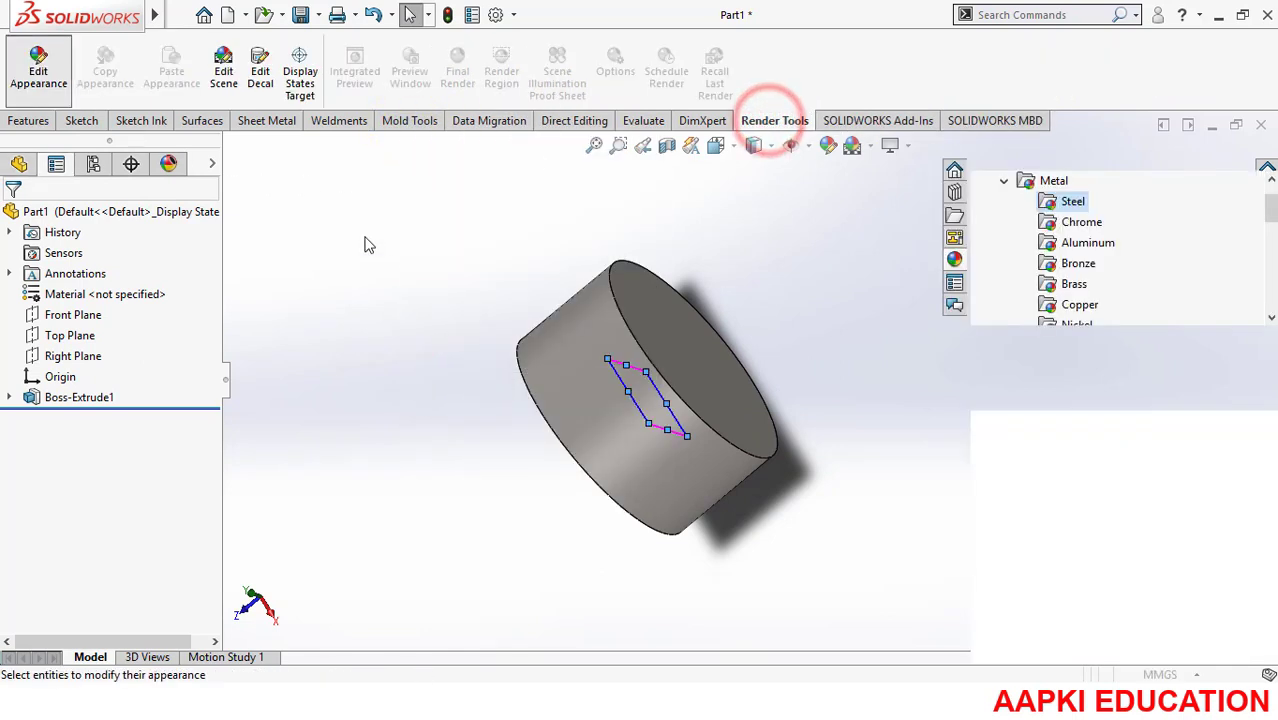
Step: Edit the scene so the floor aligns with a selected plane, using the cylinder's flat base face
left_click(225, 78)
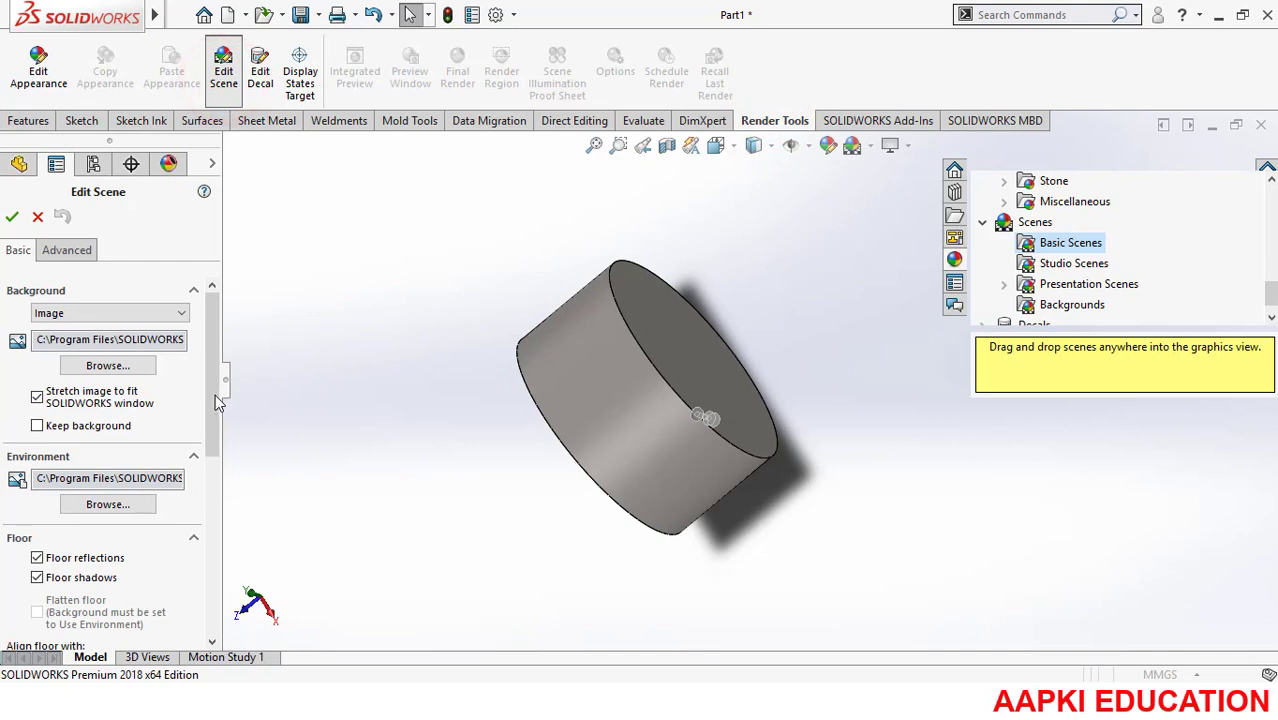
left_click_drag(215, 396, 180, 553)
left_click_drag(217, 493, 212, 396)
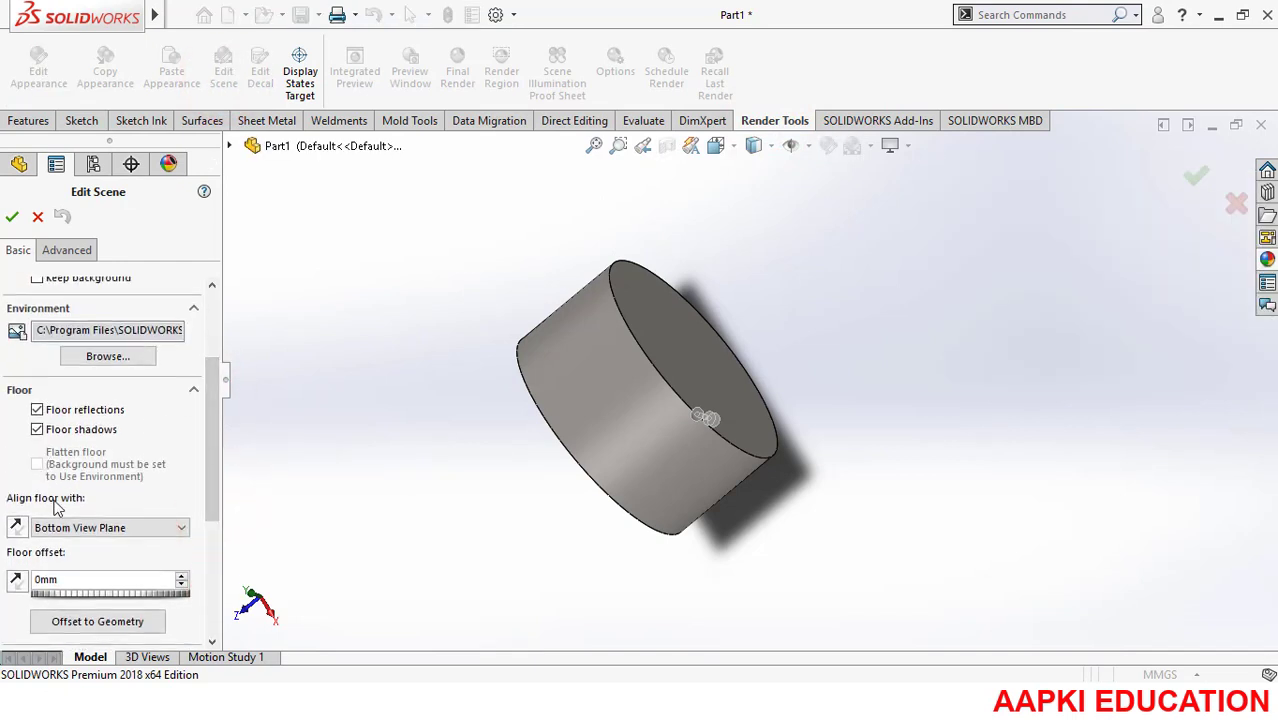
left_click(103, 527)
left_click(65, 570)
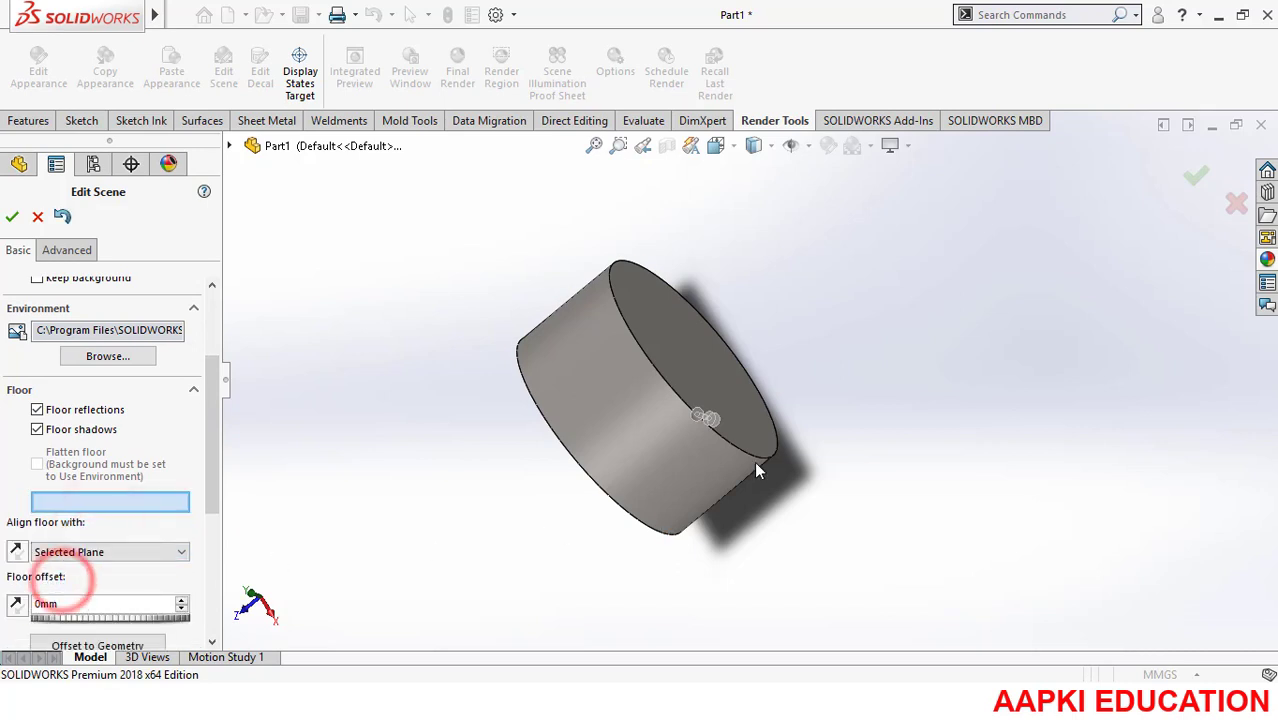
left_click(729, 376)
left_click(12, 216)
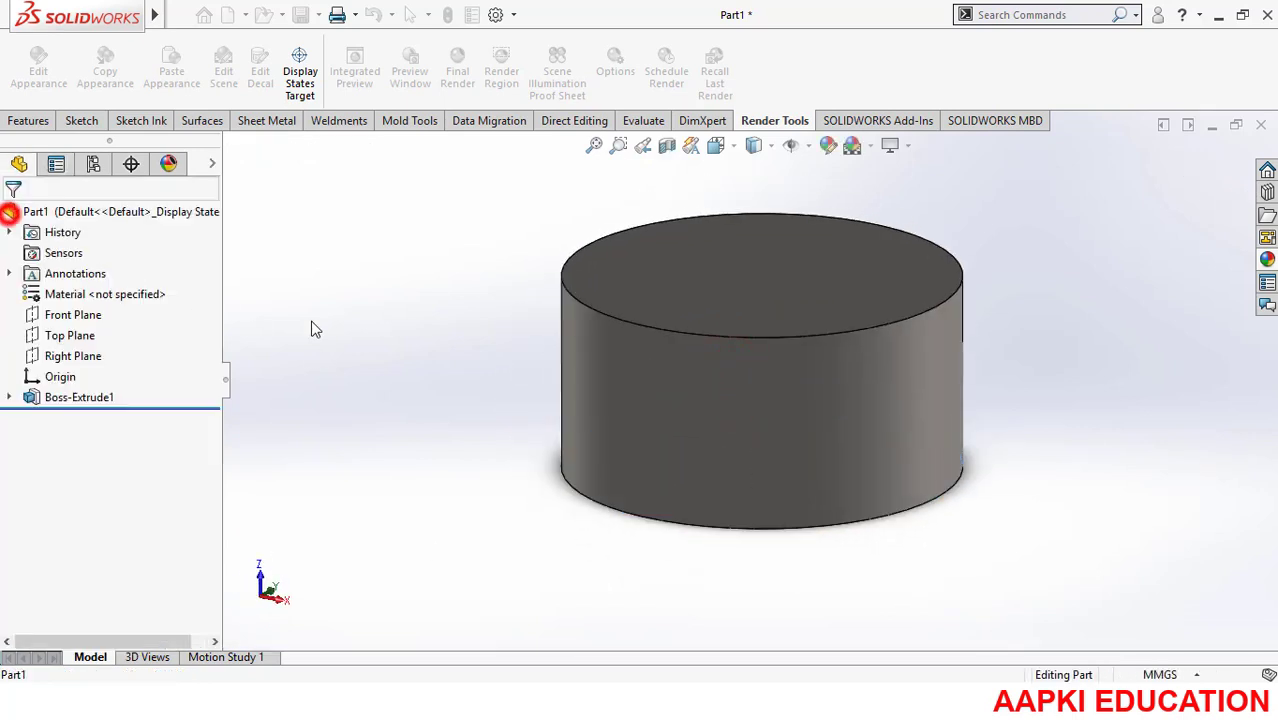
Step: Fillet the cylinder's top circular edge with a symmetric 0.8 mm radius
scroll(845, 415, "up", 5)
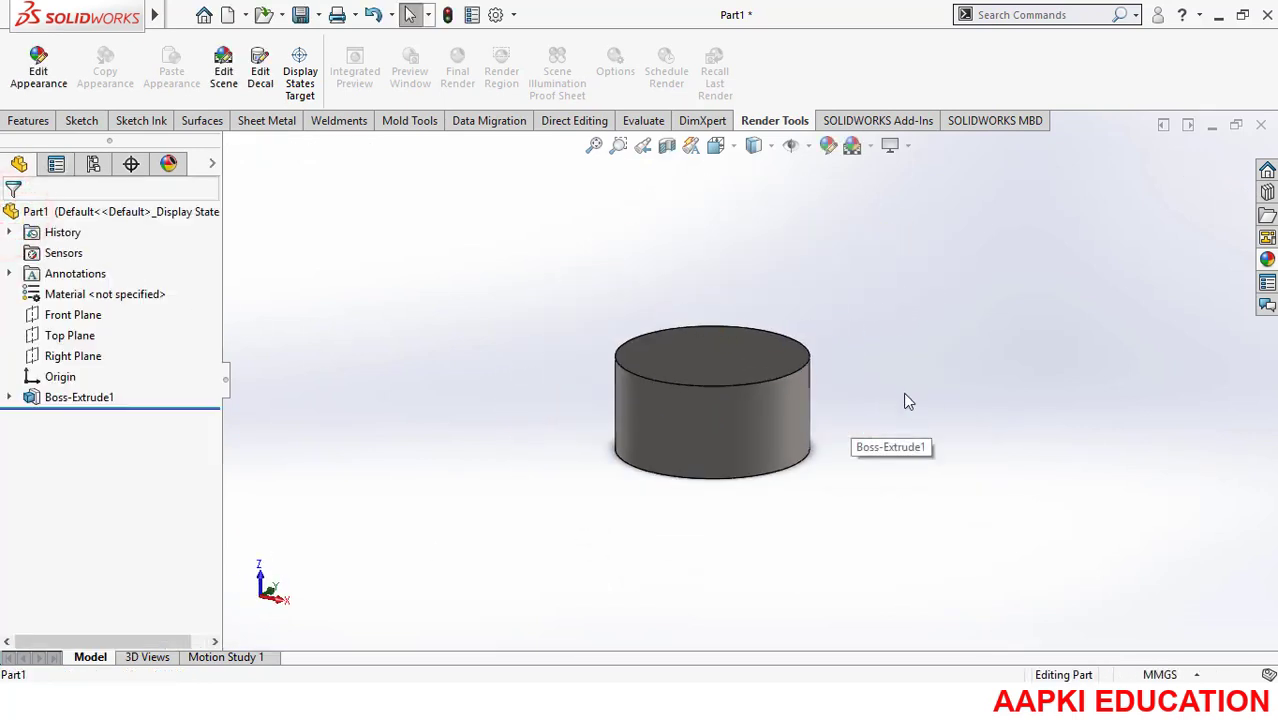
scroll(907, 399, "down", 3)
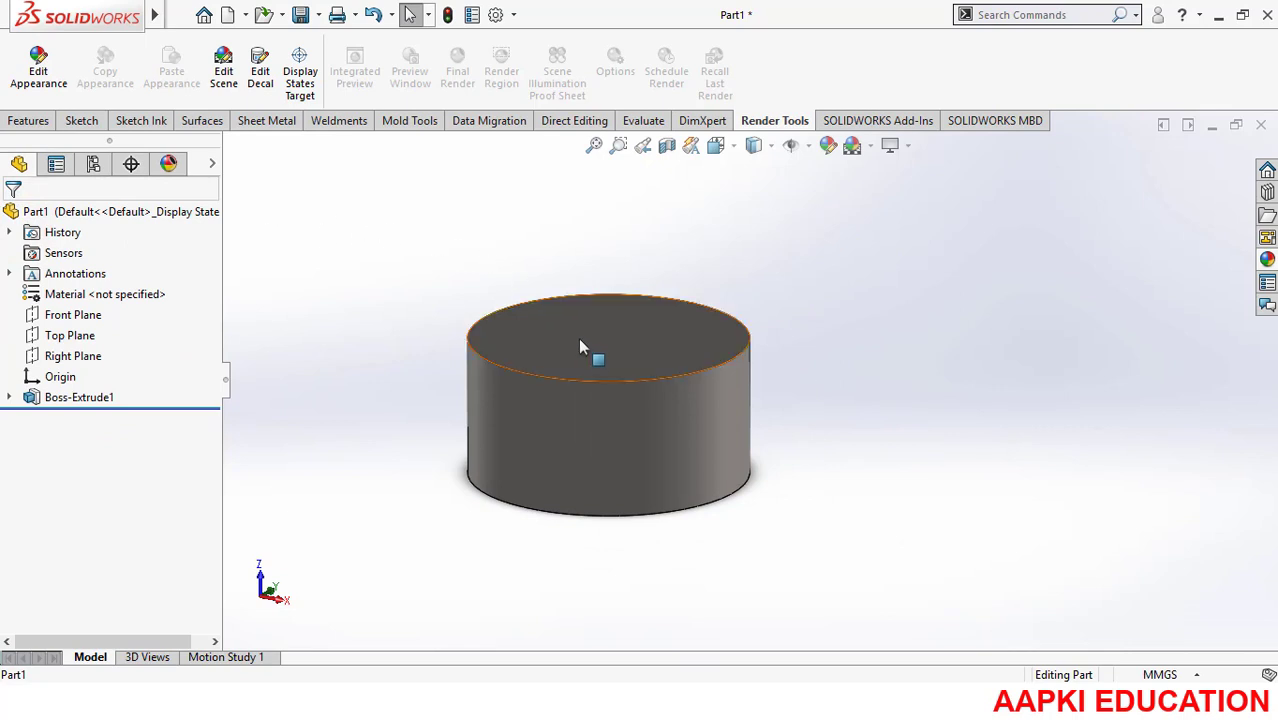
middle_click_drag(580, 347, 620, 318)
left_click(42, 124)
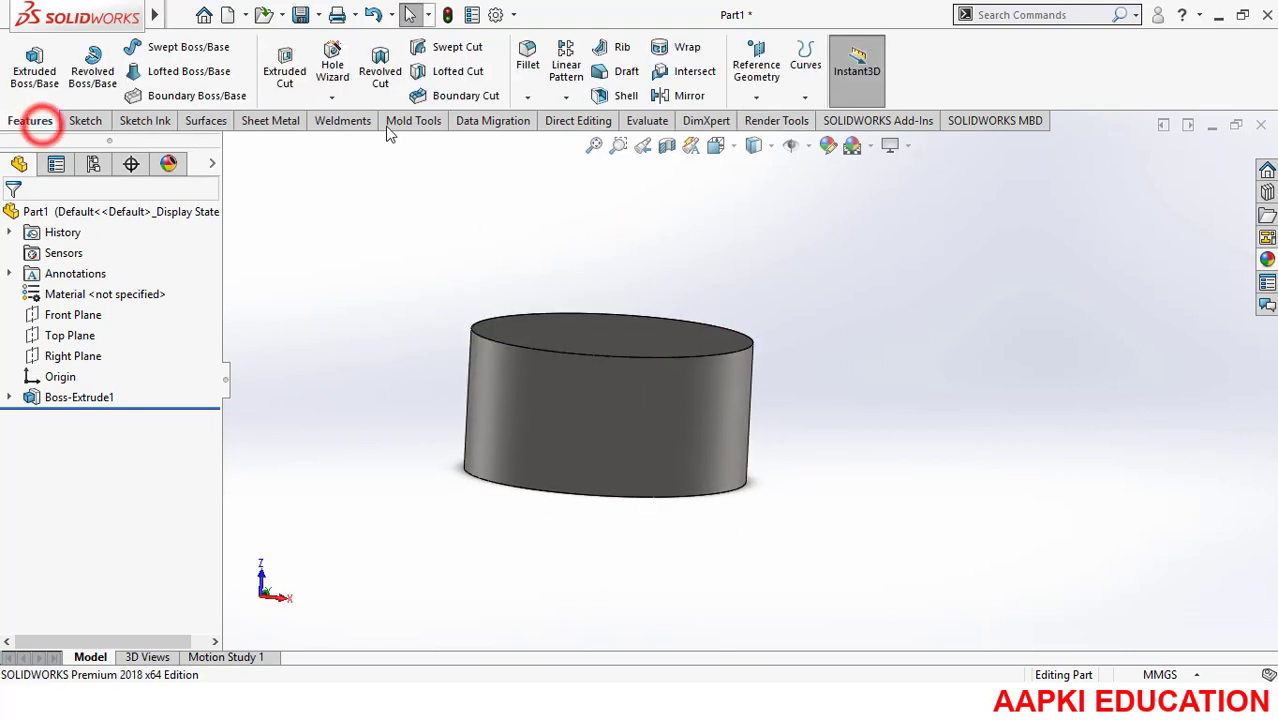
left_click(527, 52)
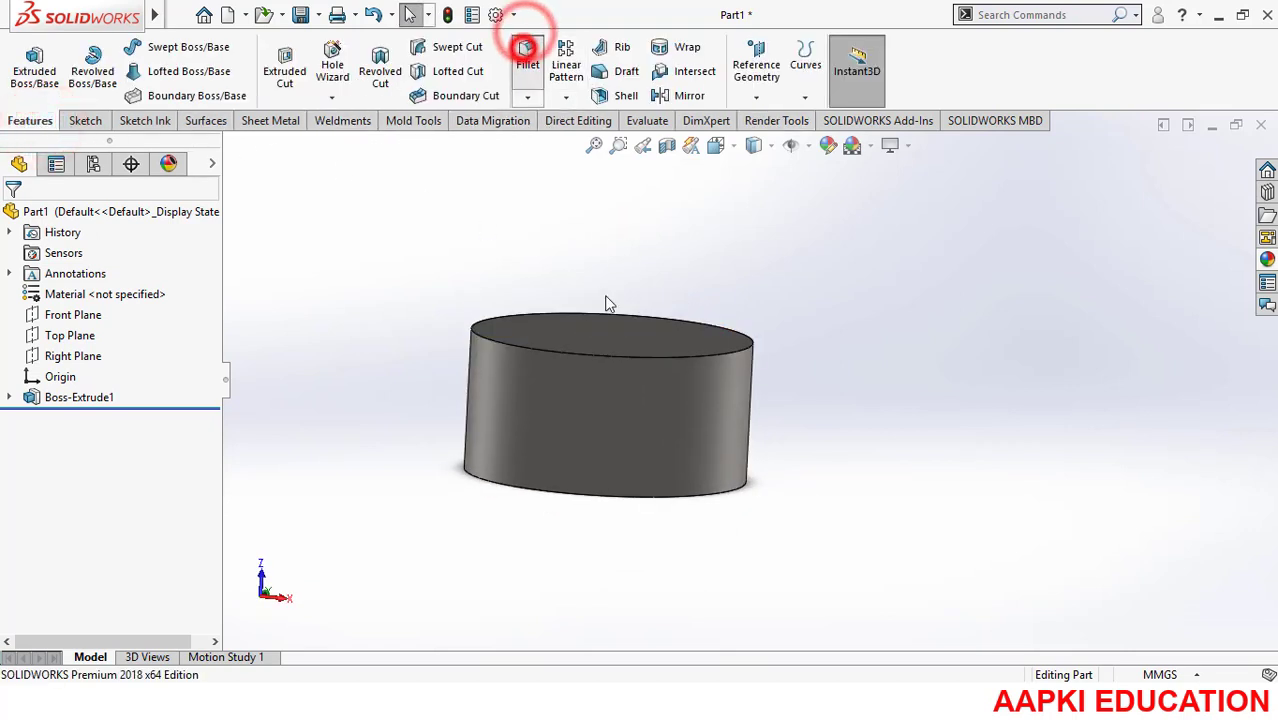
left_click(560, 349)
middle_click_drag(560, 393, 536, 439)
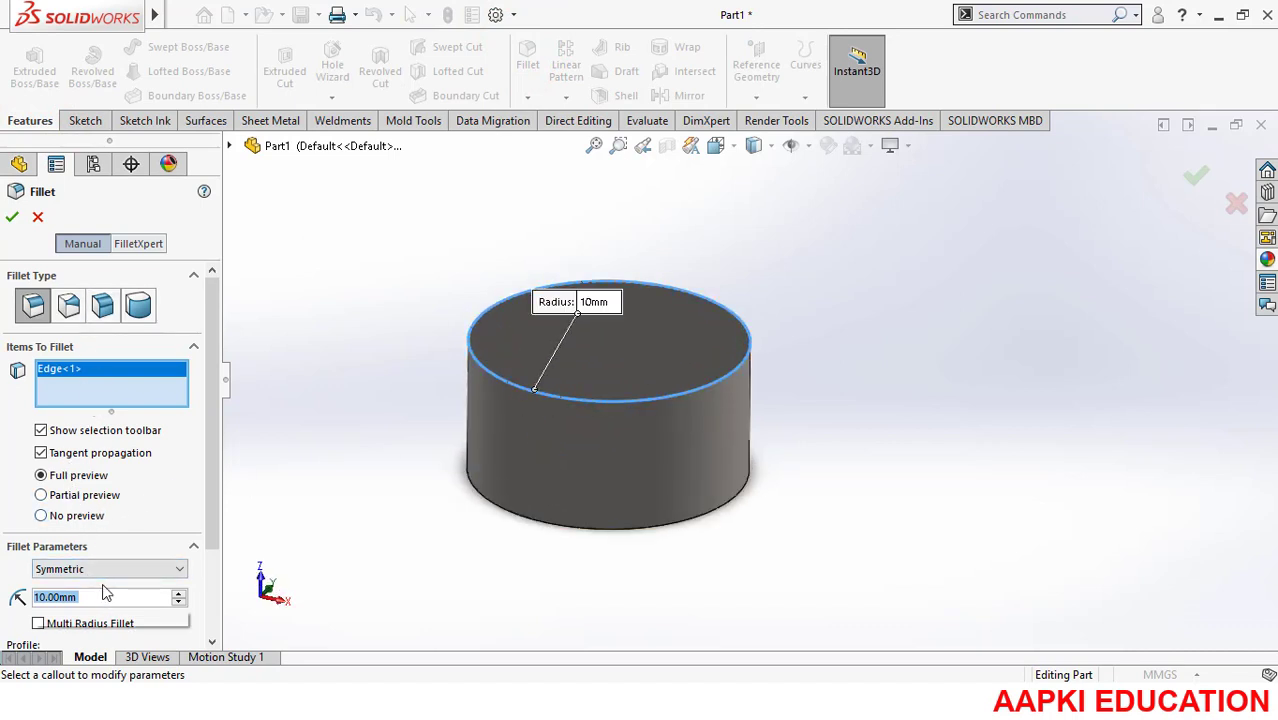
type("2")
key("Return")
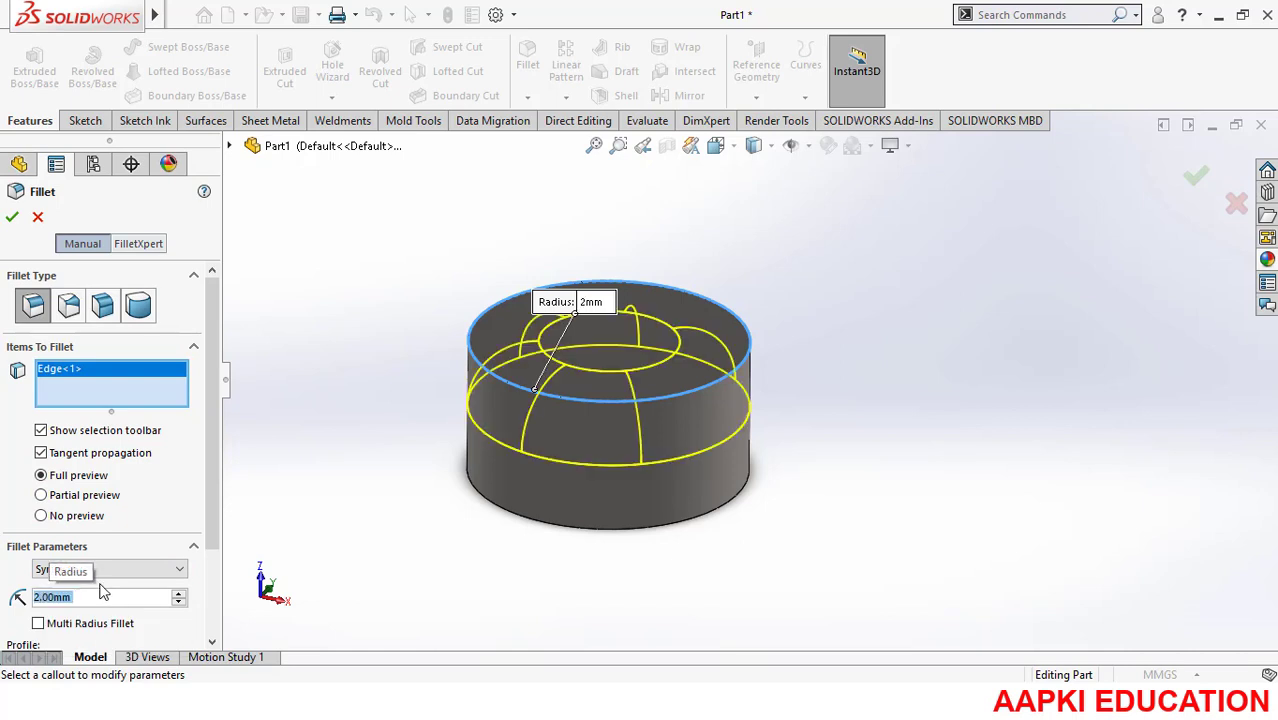
type("1")
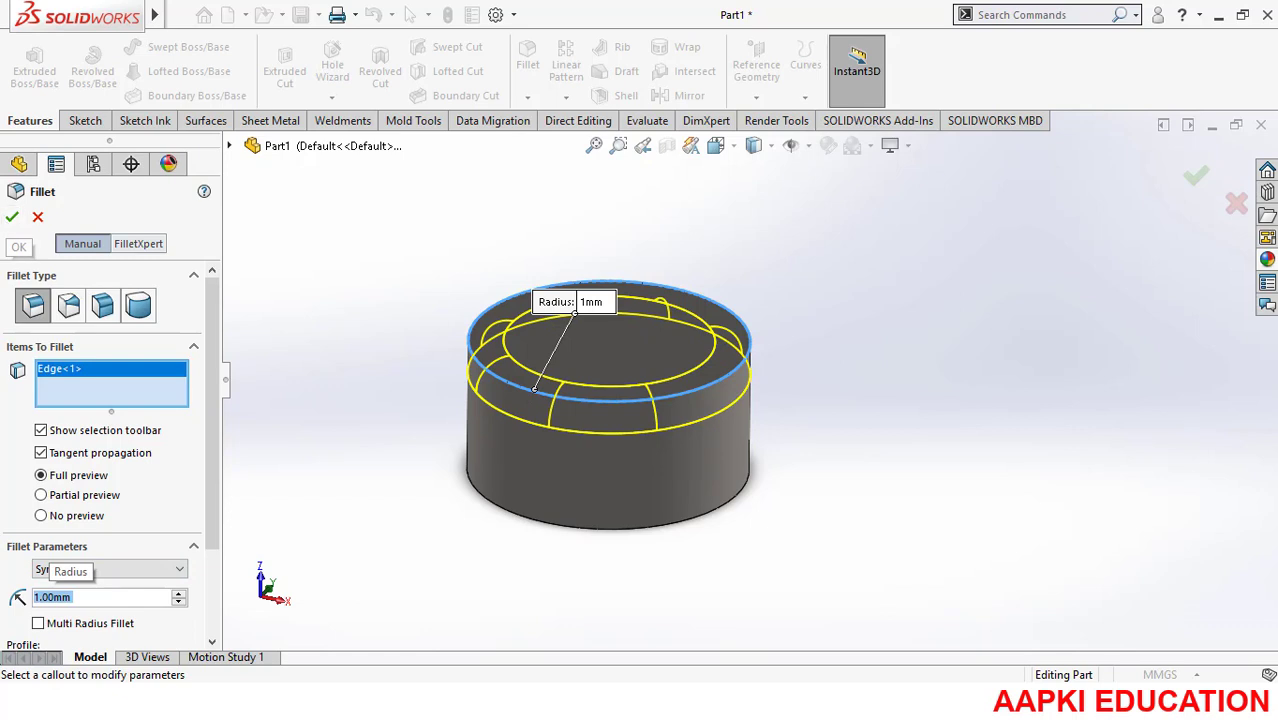
type(".8")
key("Return")
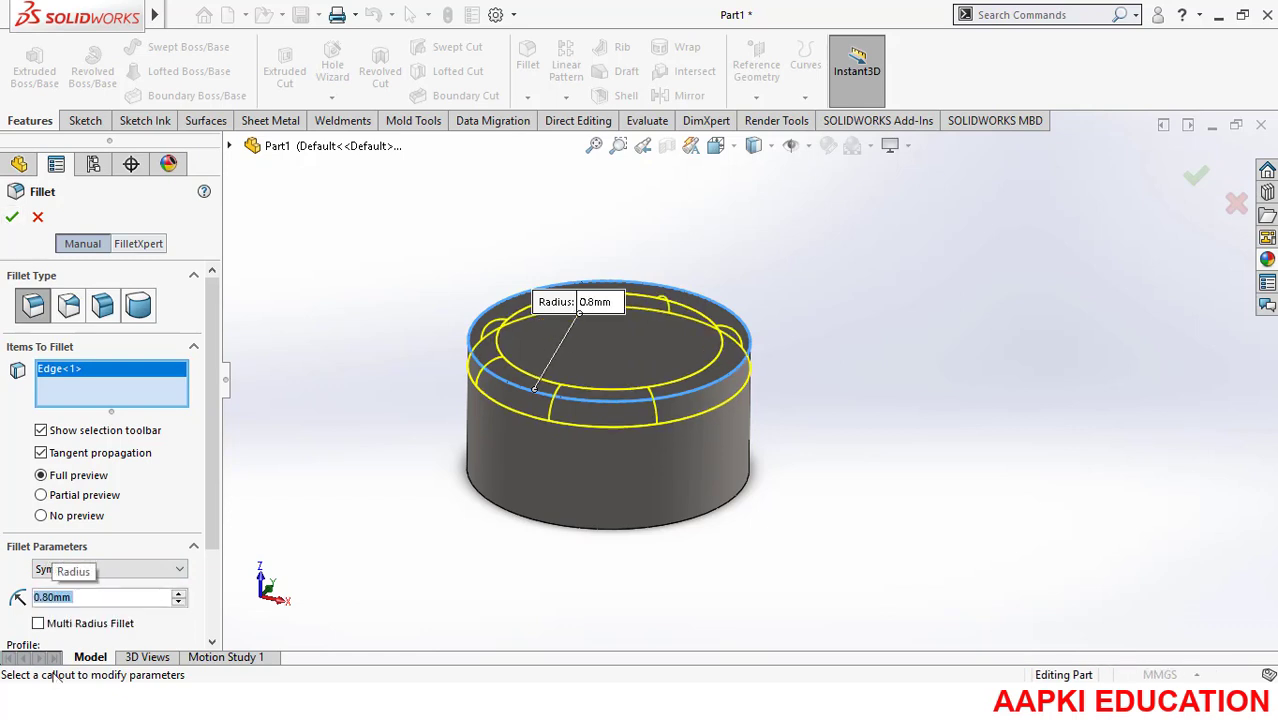
left_click(13, 218)
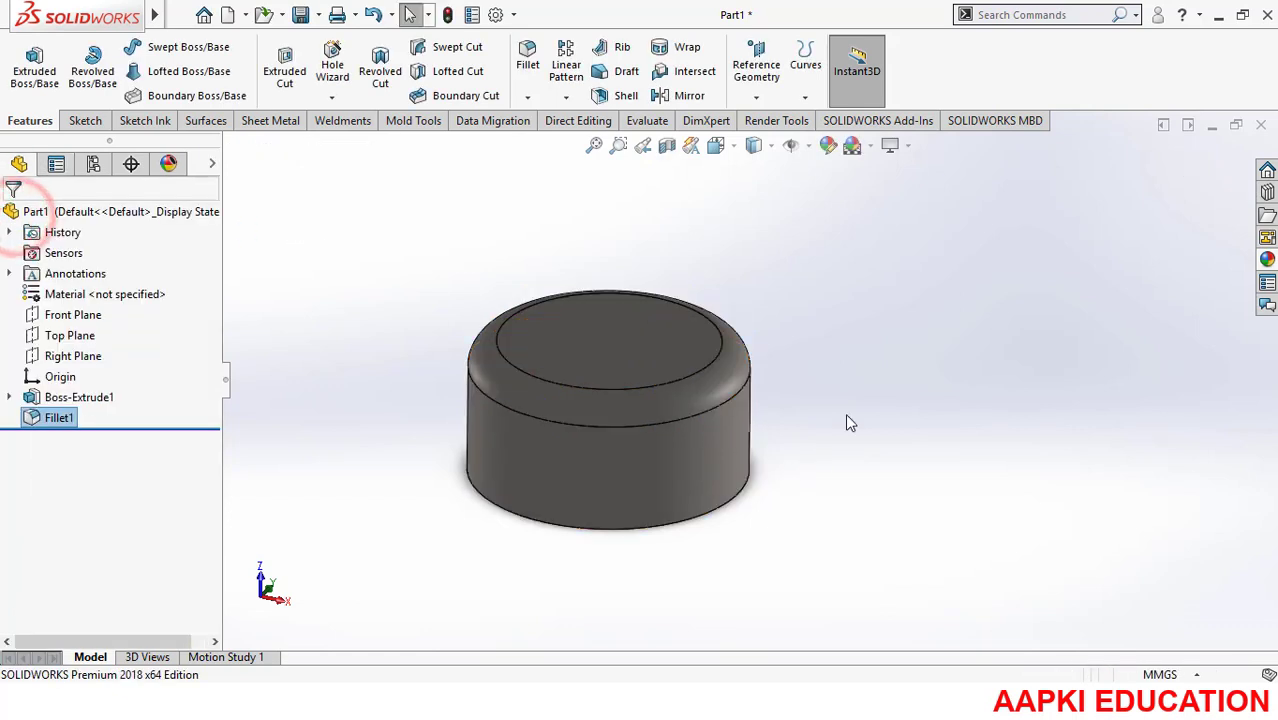
Step: Sketch a hexagon centred on the cylinder's top face with its corners near the outer edge, and rotate it so one corner lies on the horizontal axis
right_click(620, 338)
left_click(665, 248)
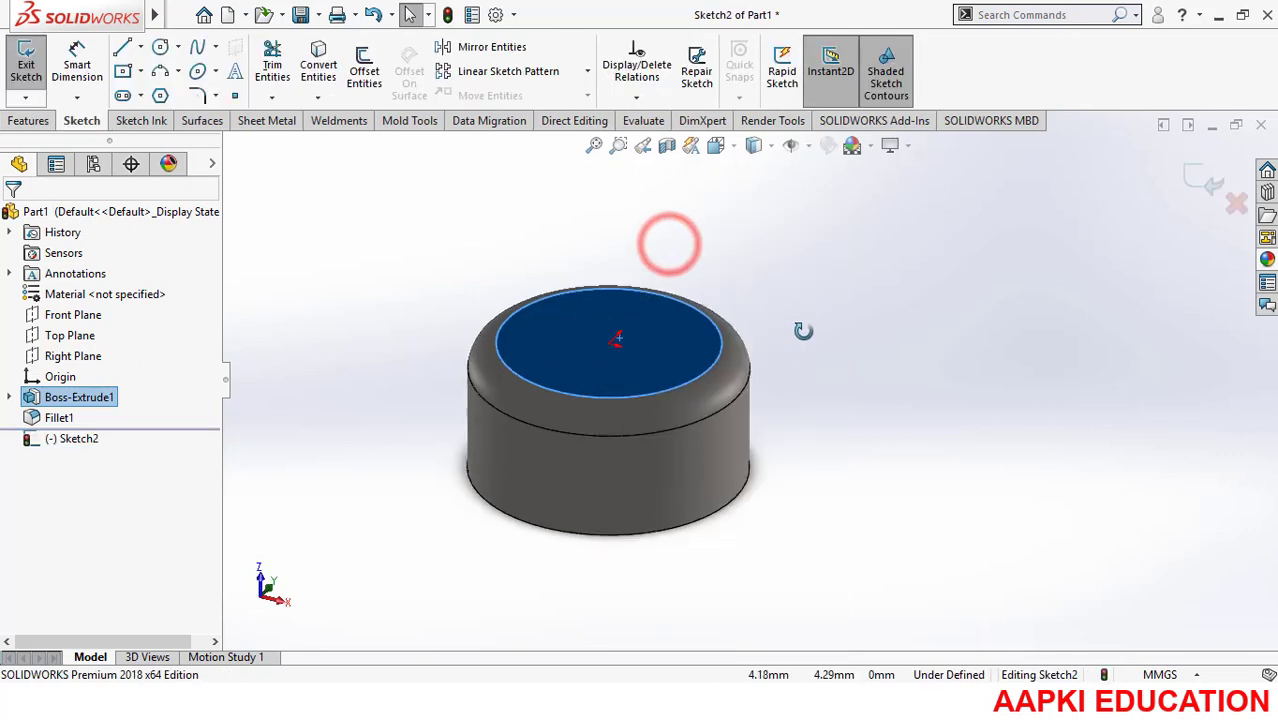
left_click(160, 95)
left_click(607, 370)
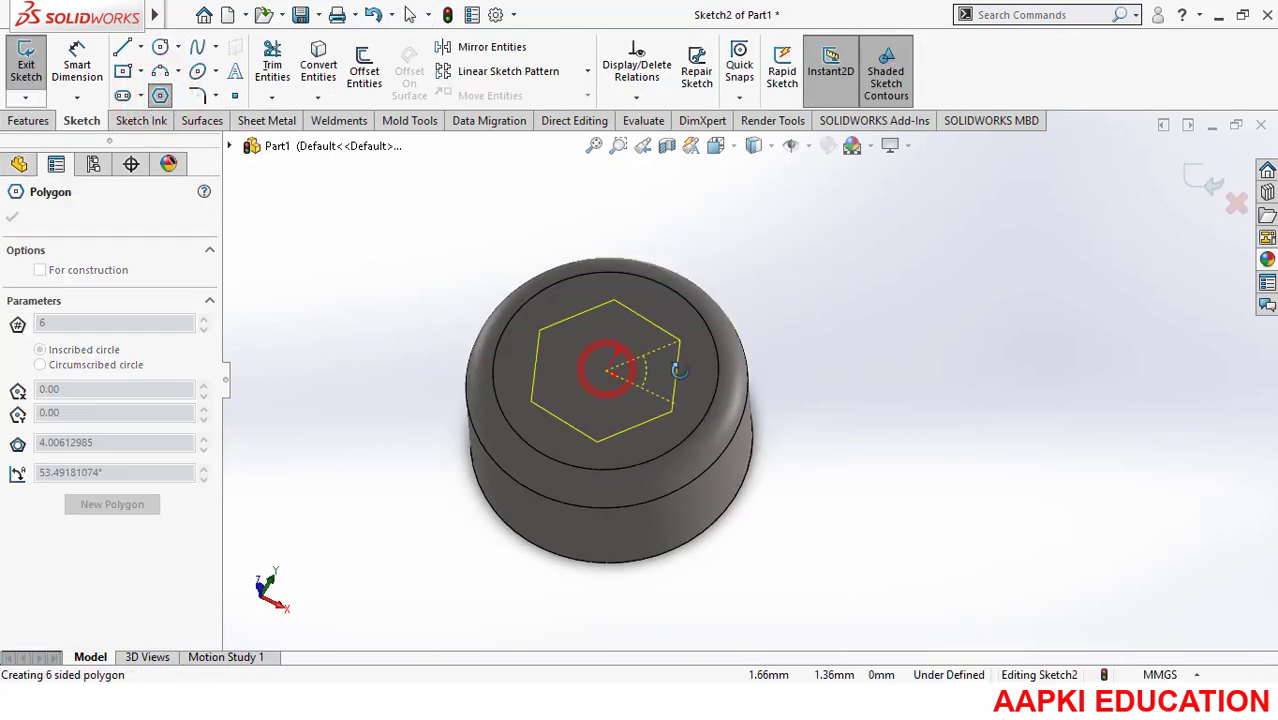
middle_click_drag(680, 370, 685, 420)
key("ctrl+8")
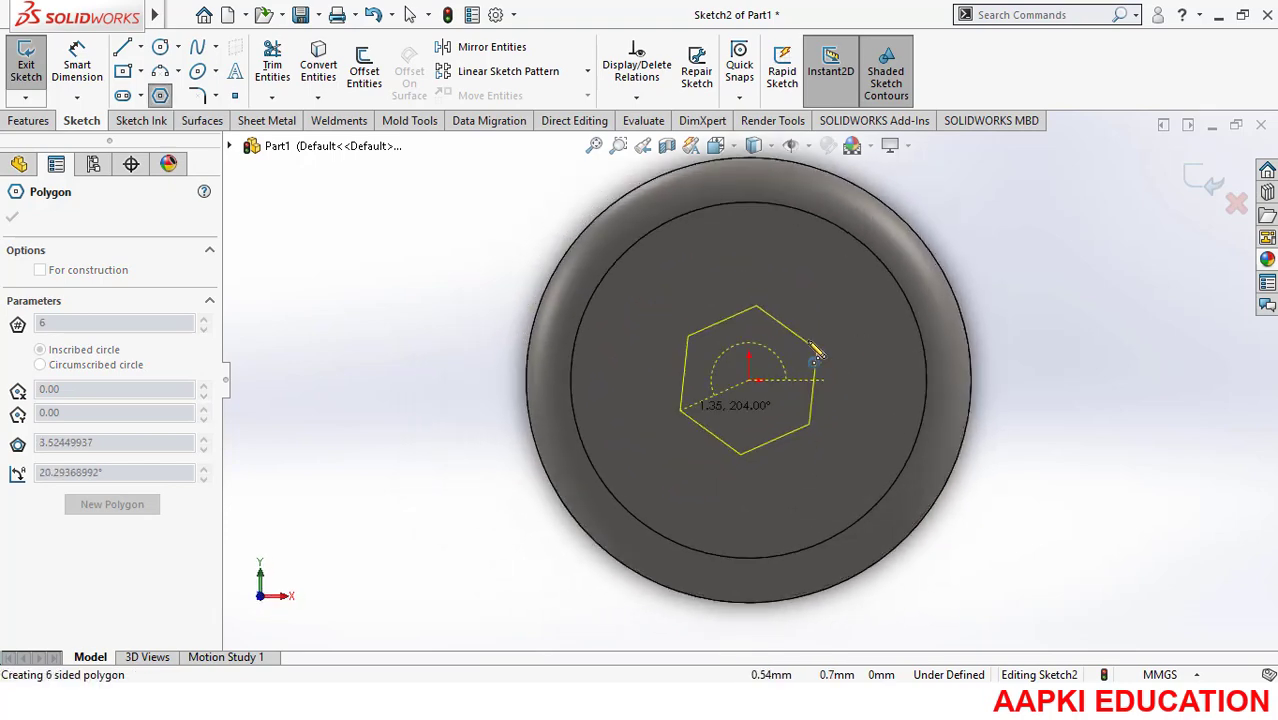
left_click(964, 322)
key("z")
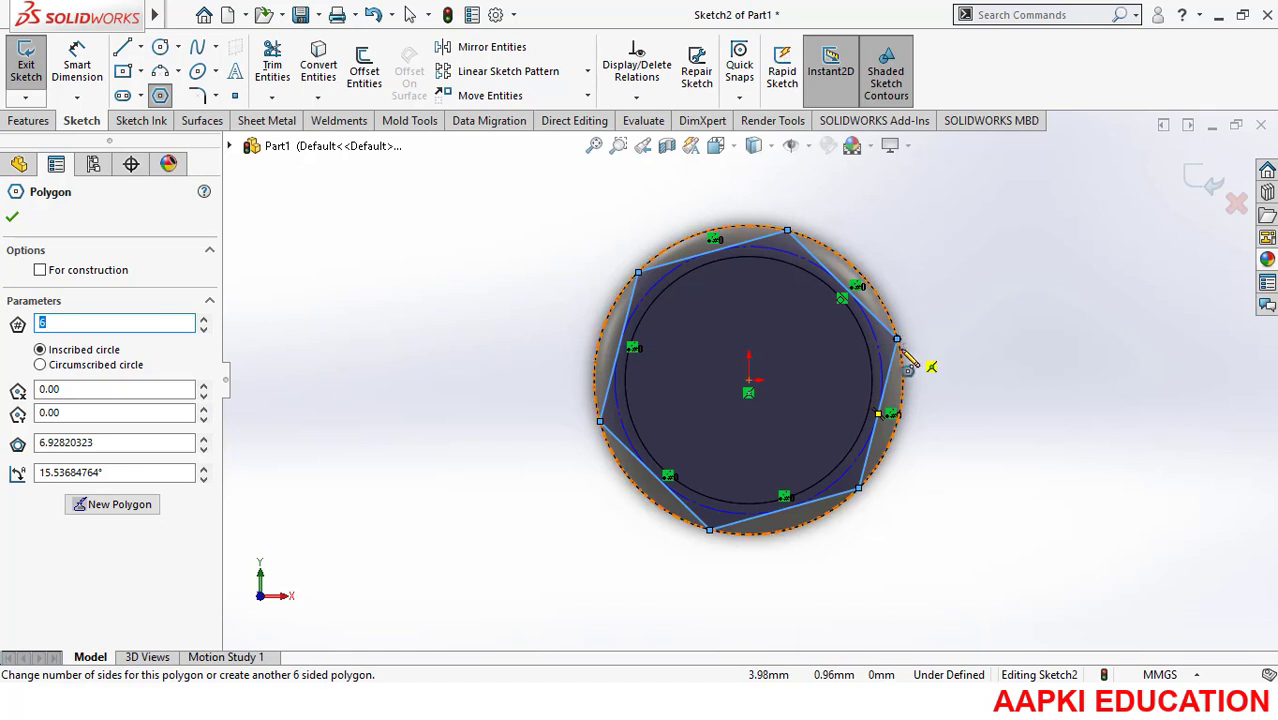
key("Escape")
left_click_drag(897, 339, 902, 380)
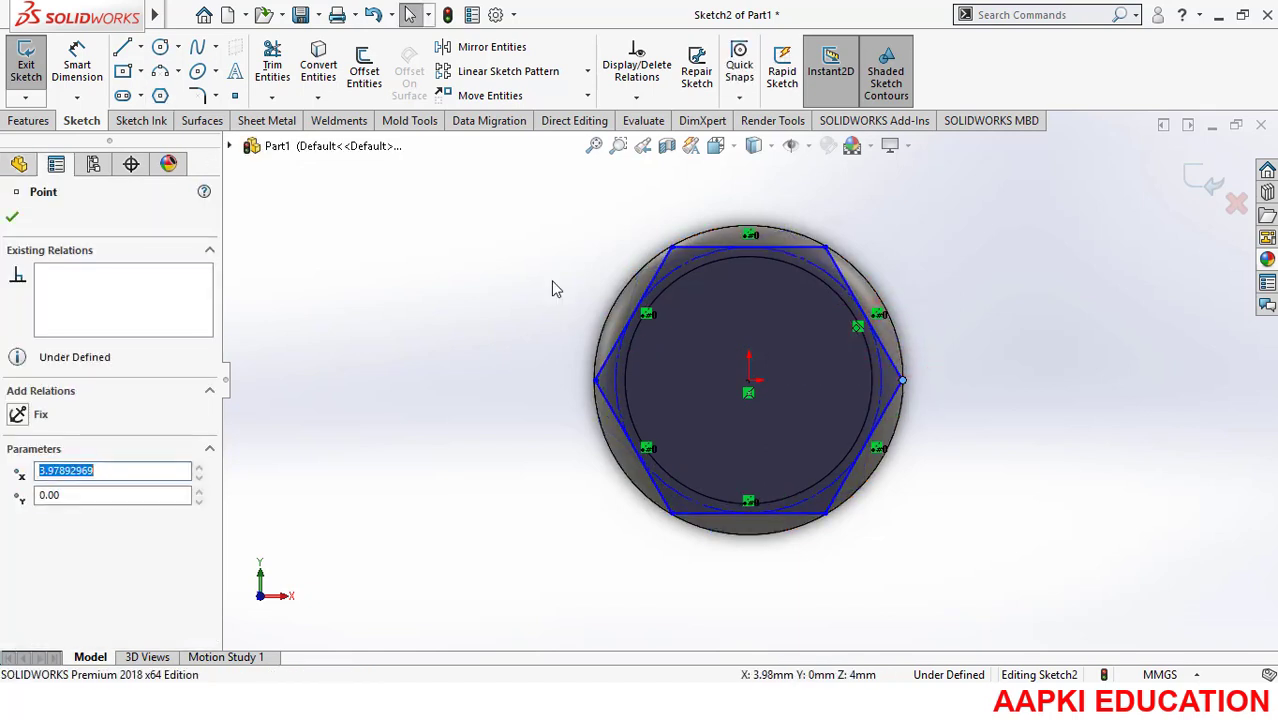
Step: Sketch a circle of about 4.93 mm radius around the hexagon, centred on the origin
left_click(159, 47)
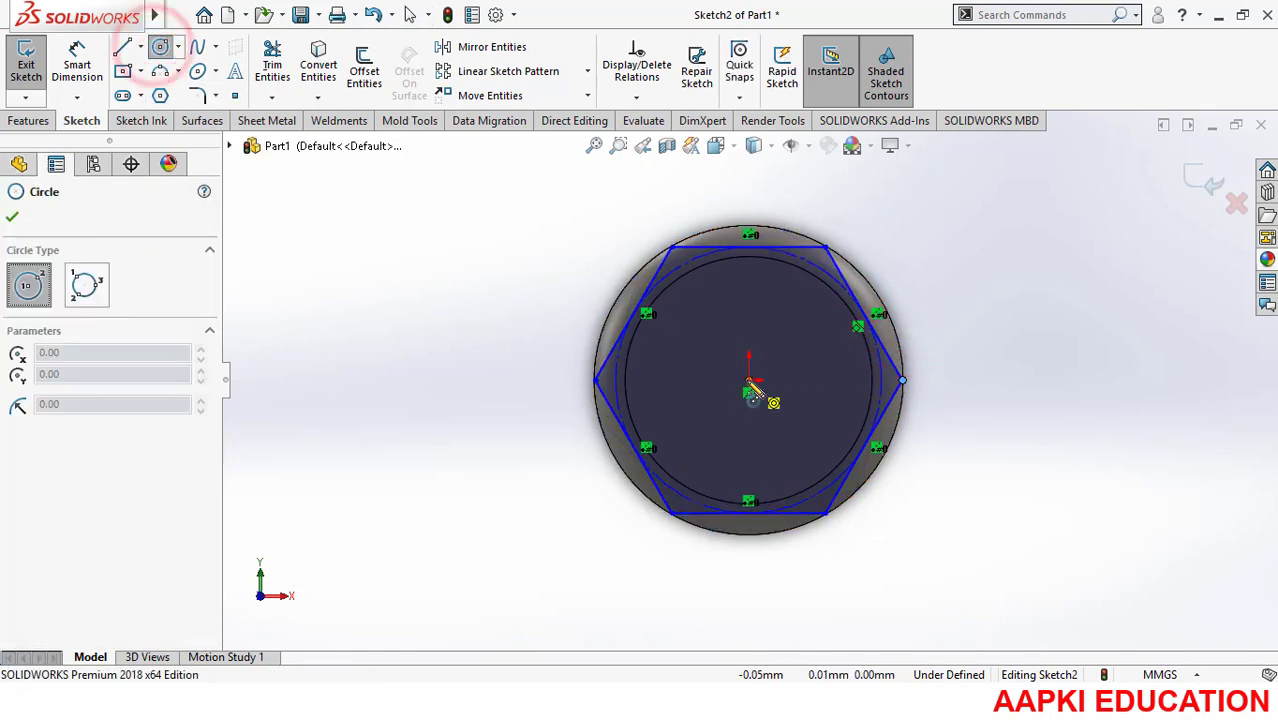
left_click(749, 381)
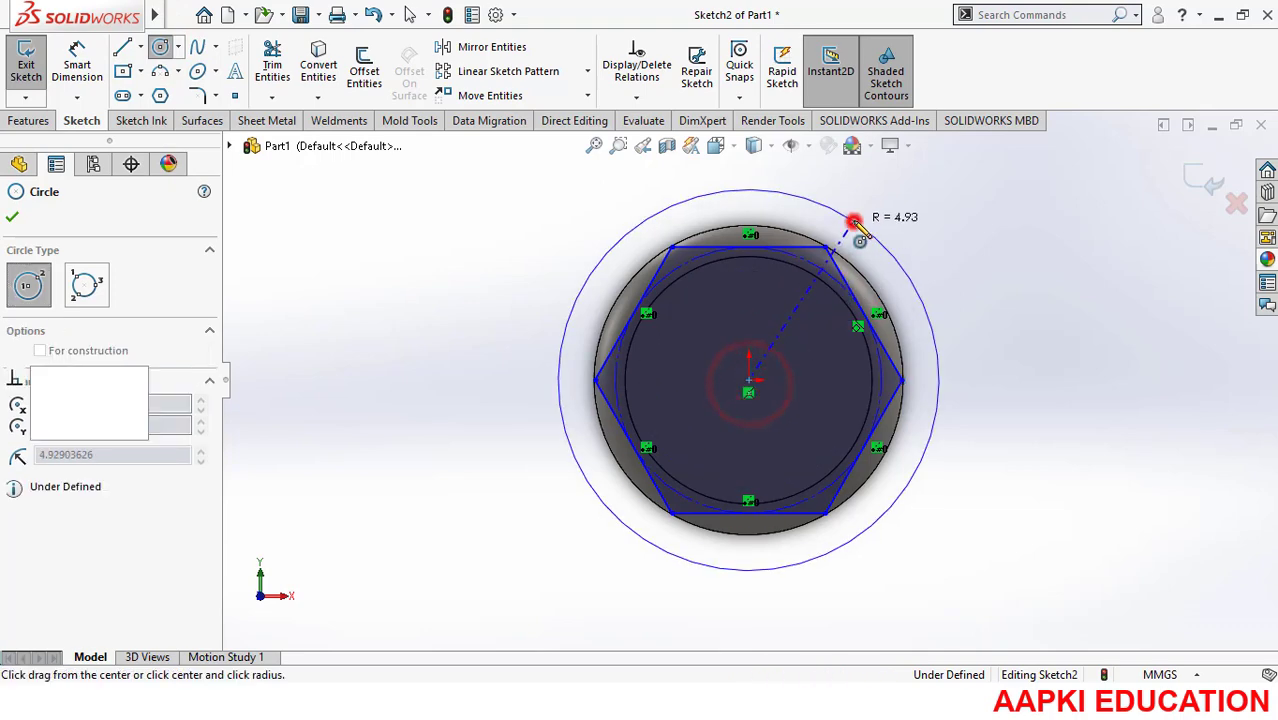
left_click(851, 220)
Step: Cut-extrude the area between the hexagon and the outer circle through the cylinder's full height
left_click(22, 120)
left_click(285, 70)
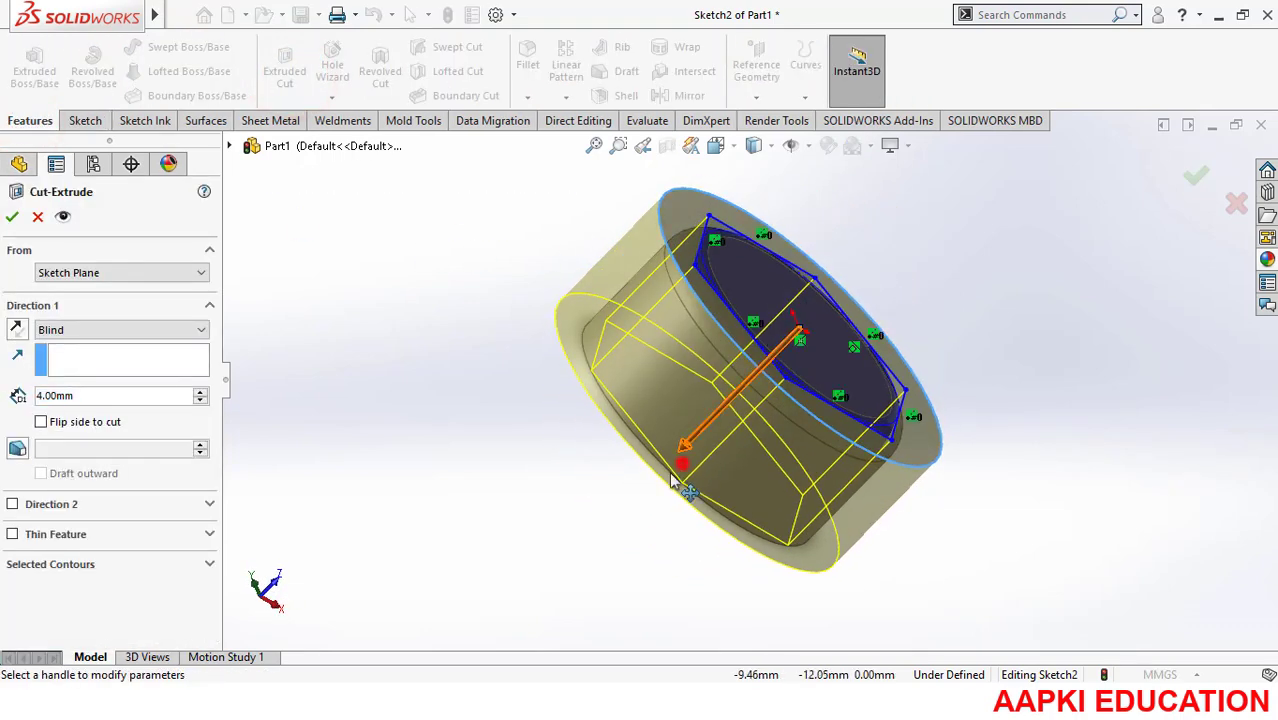
left_click_drag(671, 475, 604, 541)
left_click(13, 219)
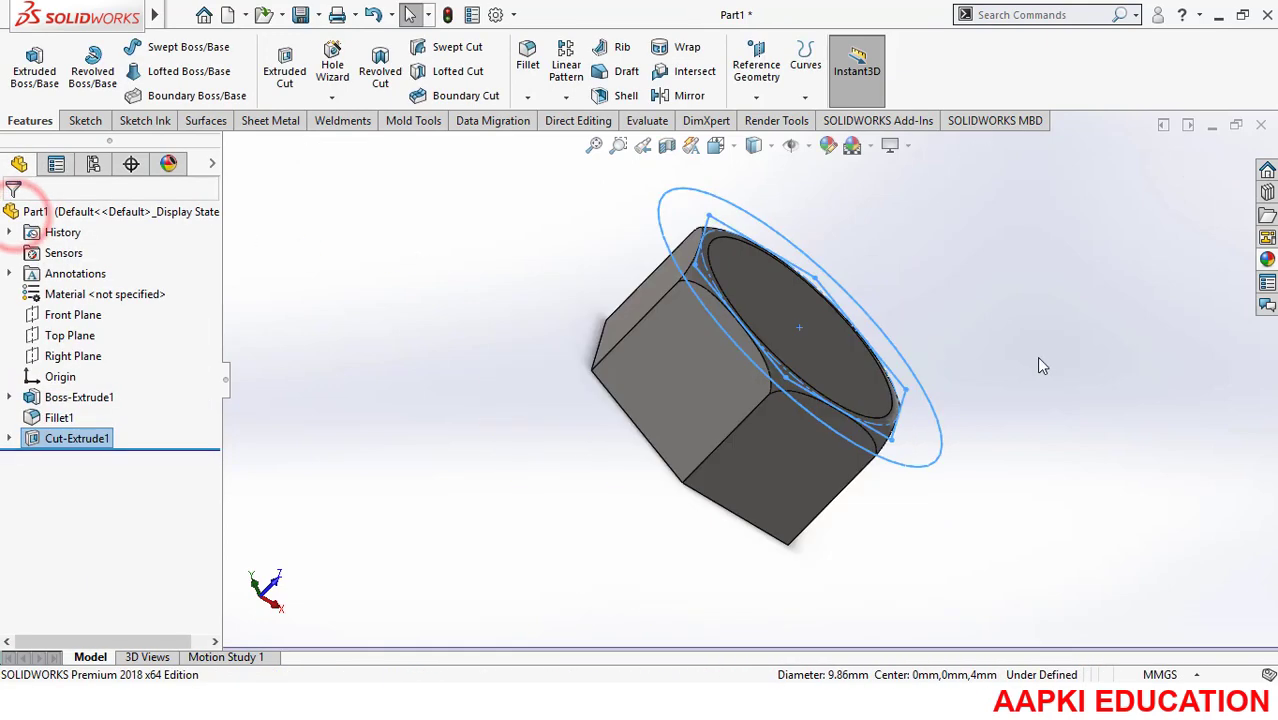
mouse_move(1004, 362)
middle_mouse_down()
mouse_move(900, 318)
mouse_move(988, 374)
mouse_move(879, 476)
mouse_move(730, 465)
mouse_move(616, 523)
mouse_move(525, 513)
mouse_move(599, 434)
mouse_move(599, 223)
mouse_move(563, 372)
mouse_move(485, 422)
mouse_move(502, 314)
mouse_move(562, 228)
middle_mouse_up()
left_click(1001, 381)
right_click(645, 414)
left_click(385, 434)
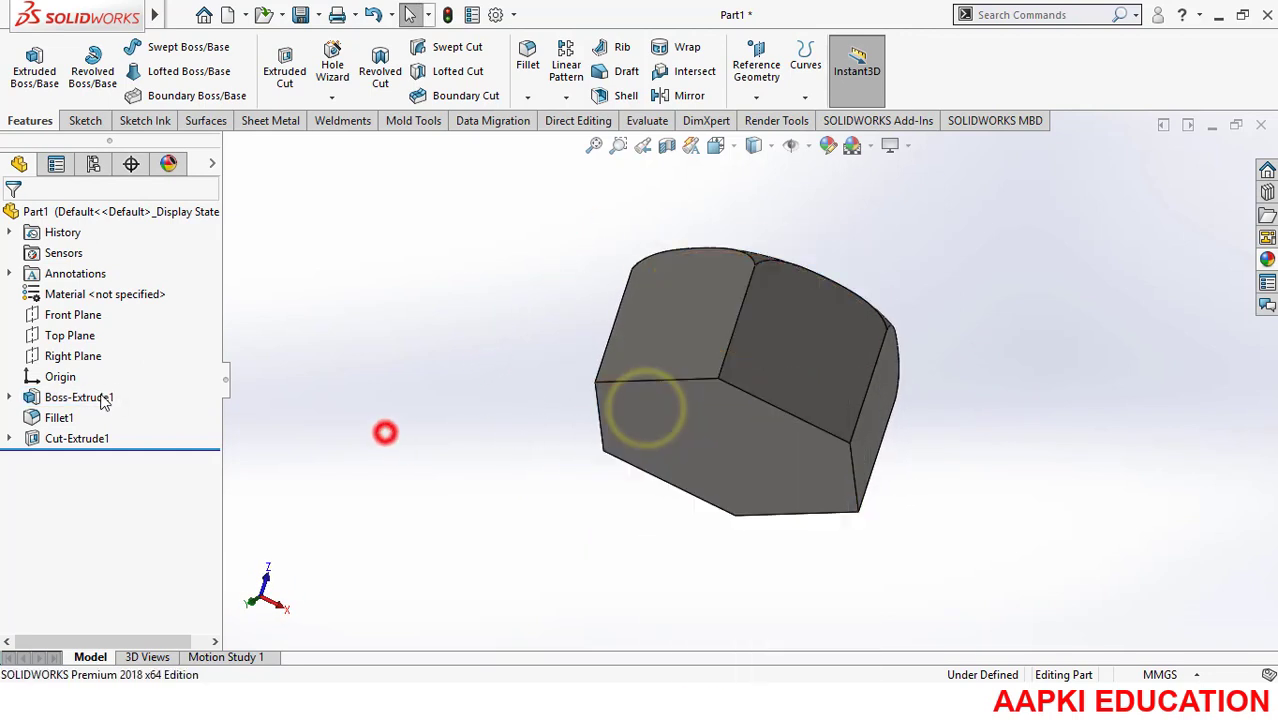
Step: Change the base cylinder's extrusion depth to 13.5 mm
right_click(90, 397)
left_click(112, 292)
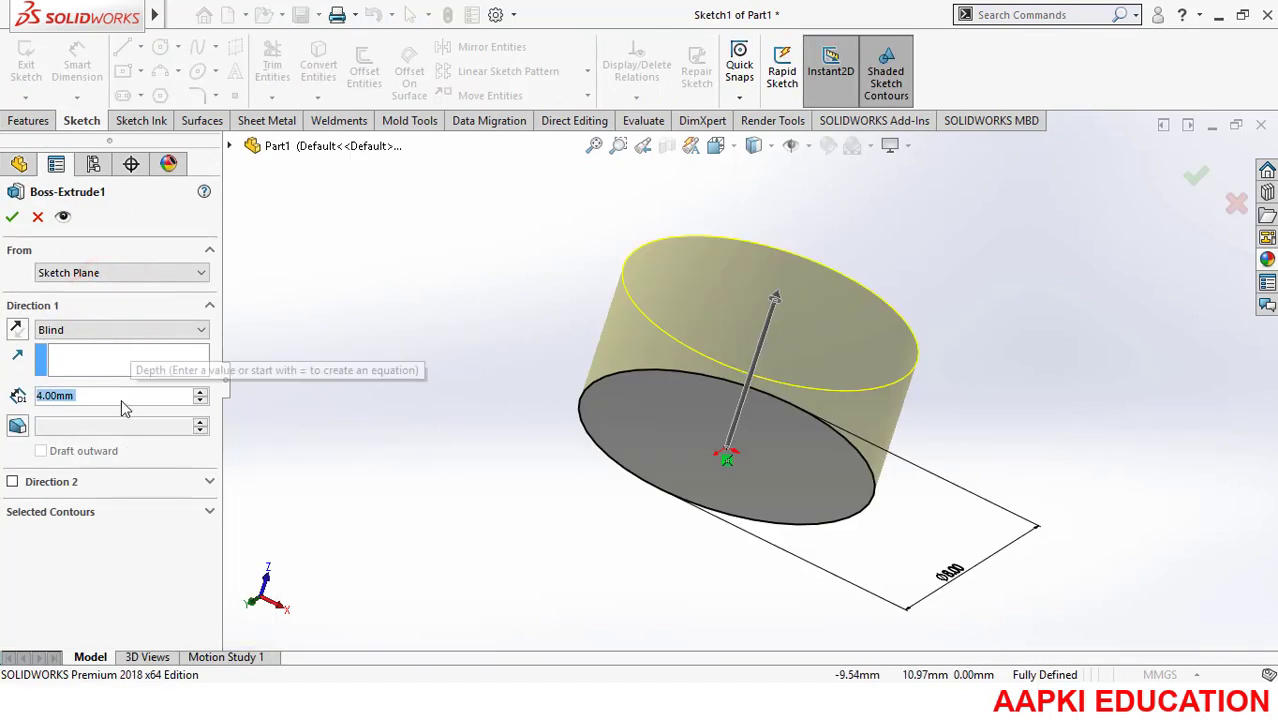
type("3.5")
key("Return")
scroll(121, 400, "up", 1)
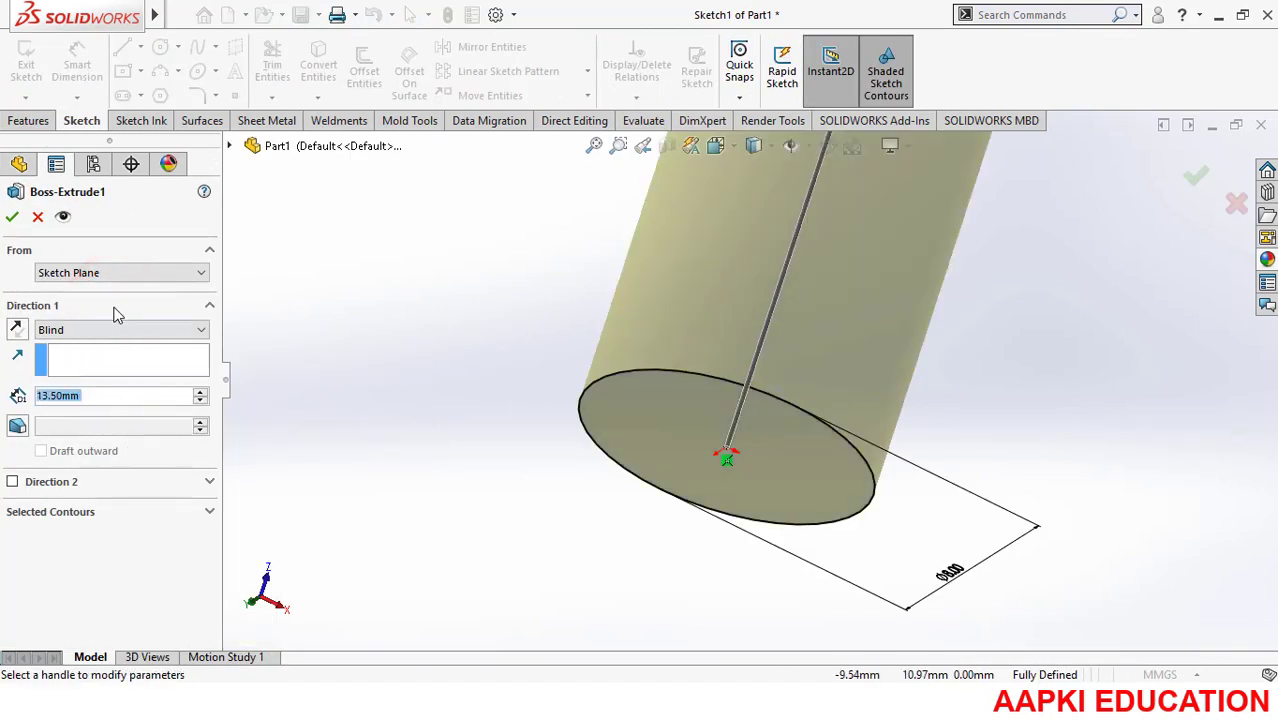
left_click(10, 218)
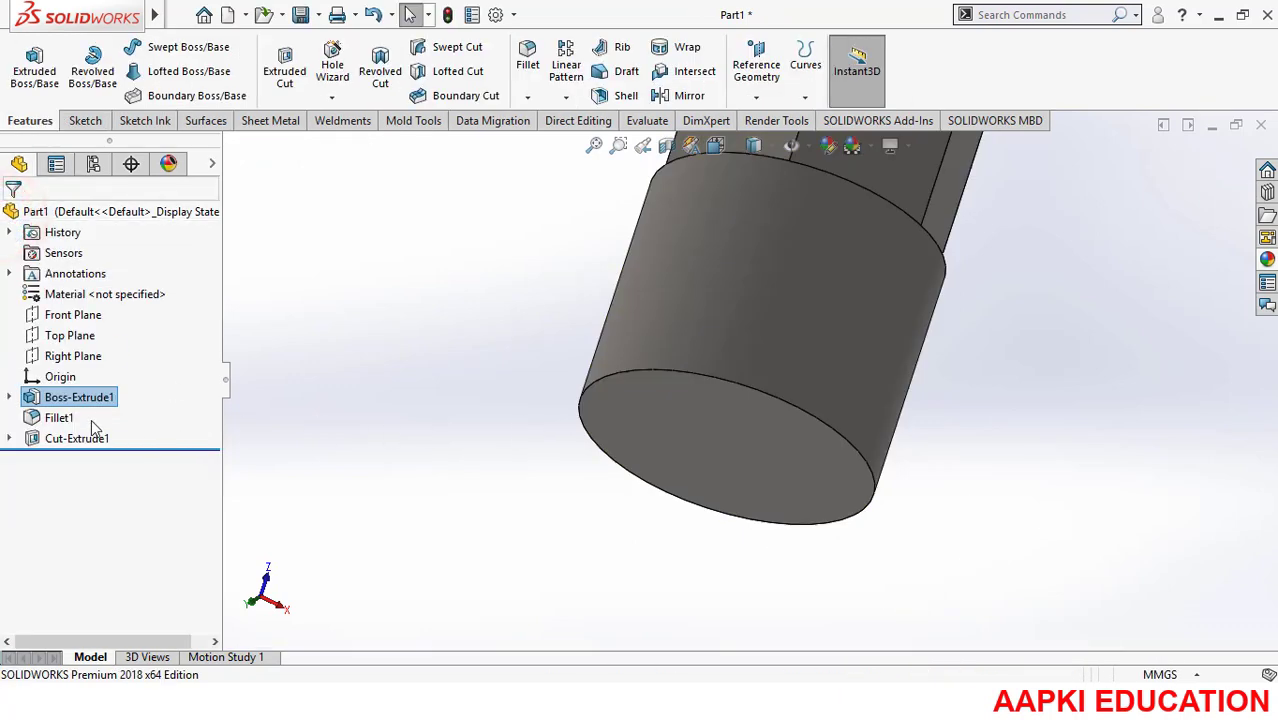
Step: Set the base cylinder's extrusion depth to 3.5 mm
right_click(62, 397)
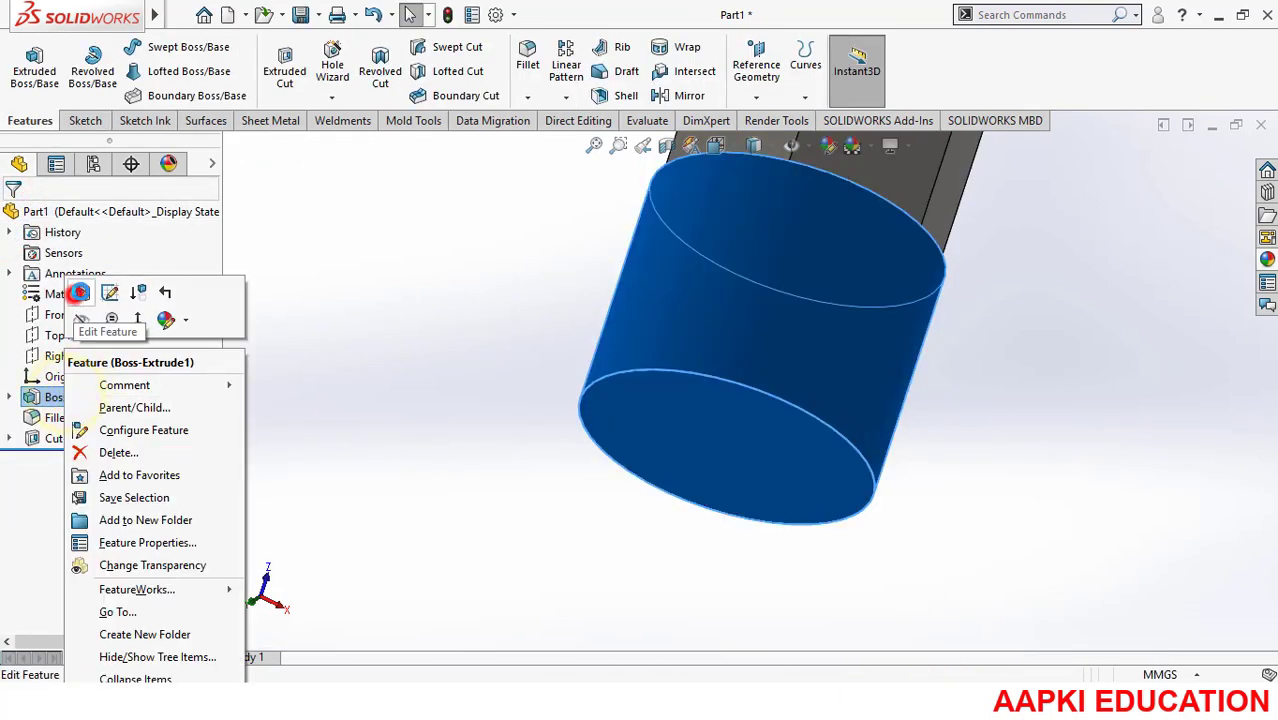
left_click(79, 293)
type("3")
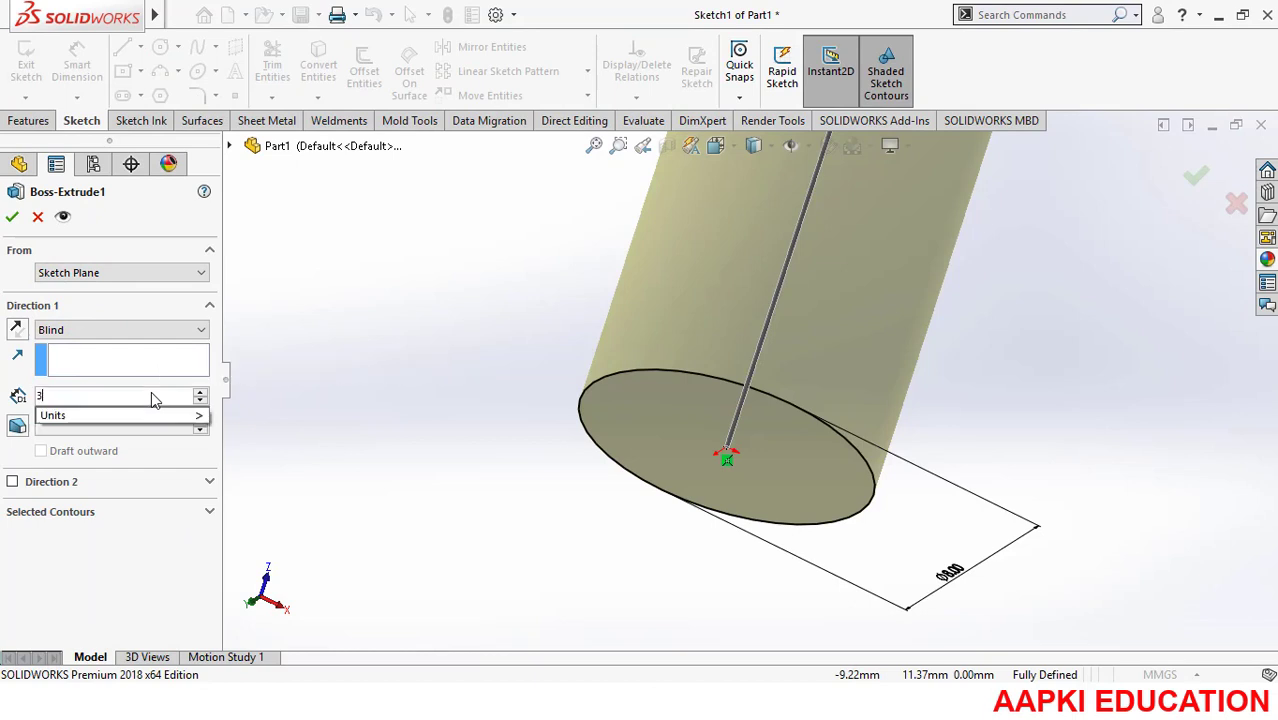
type(".5")
key("Return")
left_click(6, 219)
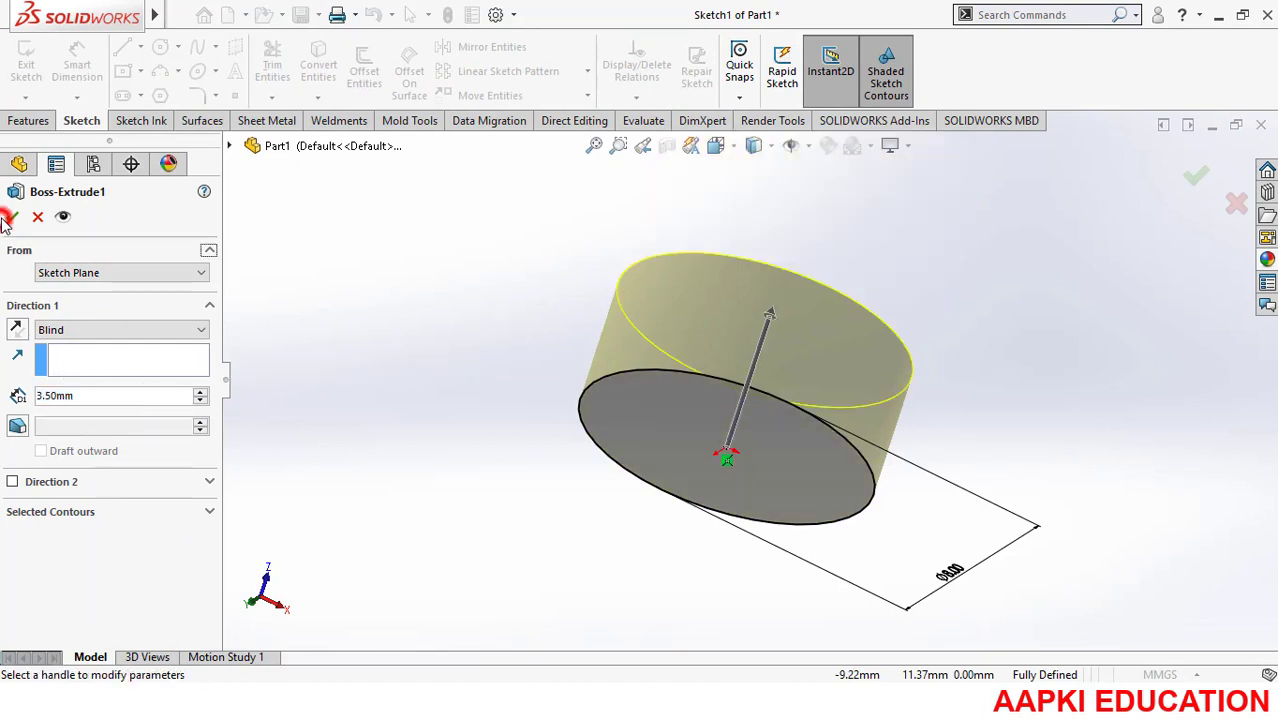
Step: Start a sketch on the head's flat, unfilleted hexagonal face and draw a circle of about 2 mm radius centred on the origin
mouse_move(767, 327)
middle_mouse_down()
mouse_move(775, 336)
mouse_move(627, 373)
mouse_move(734, 401)
middle_mouse_up()
right_click(734, 401)
left_click(781, 268)
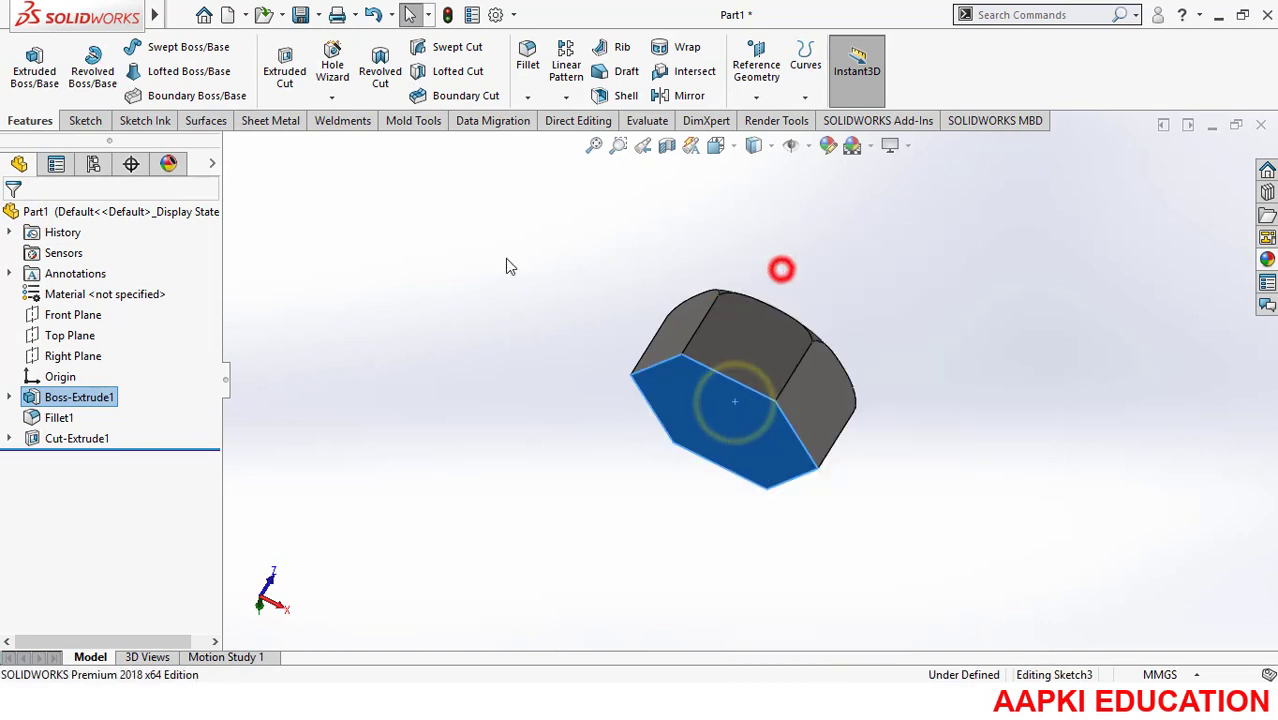
left_click(160, 47)
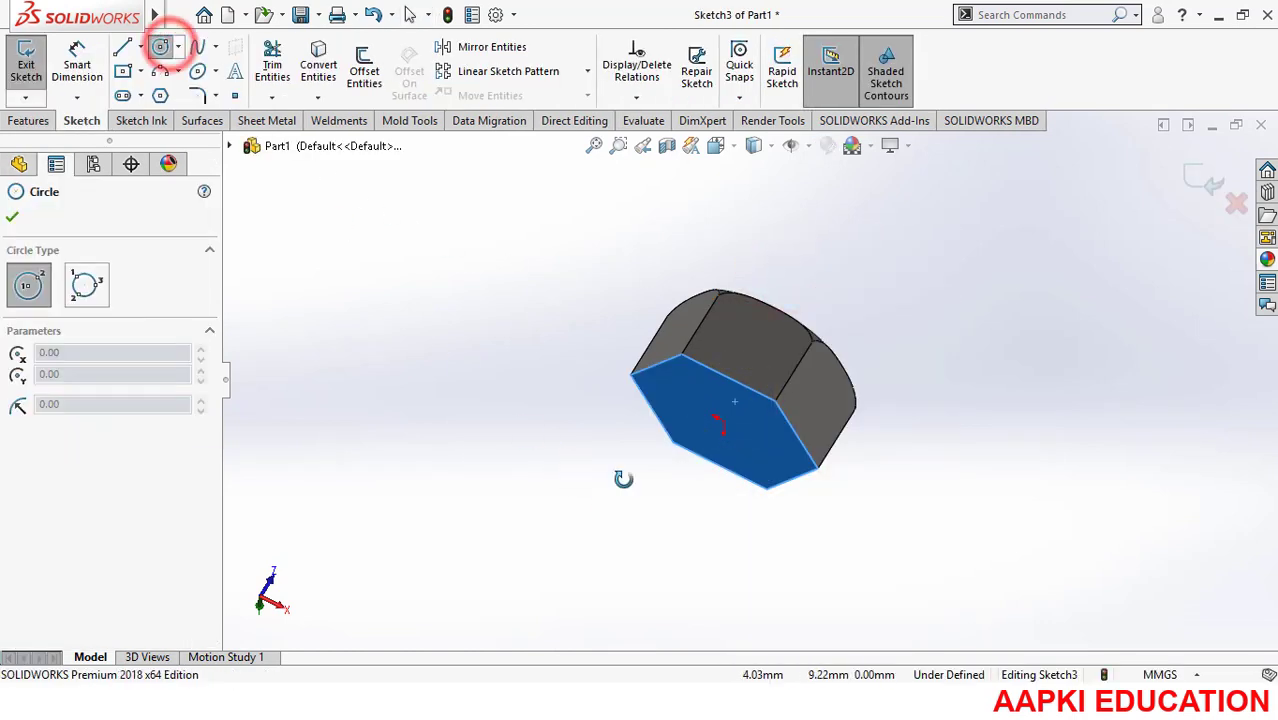
left_click(731, 409)
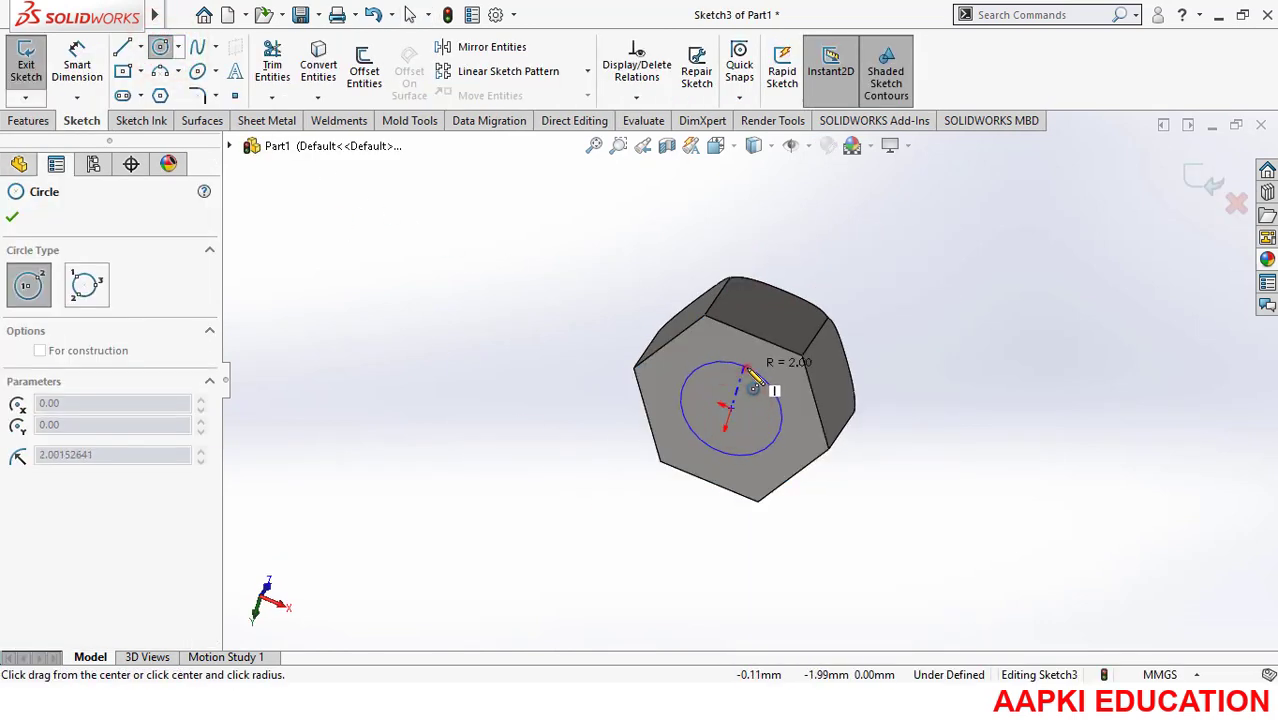
left_click(753, 380)
Step: Dimension the sketched circle on the hexagonal face with a diameter of 4.85 mm
left_click(78, 62)
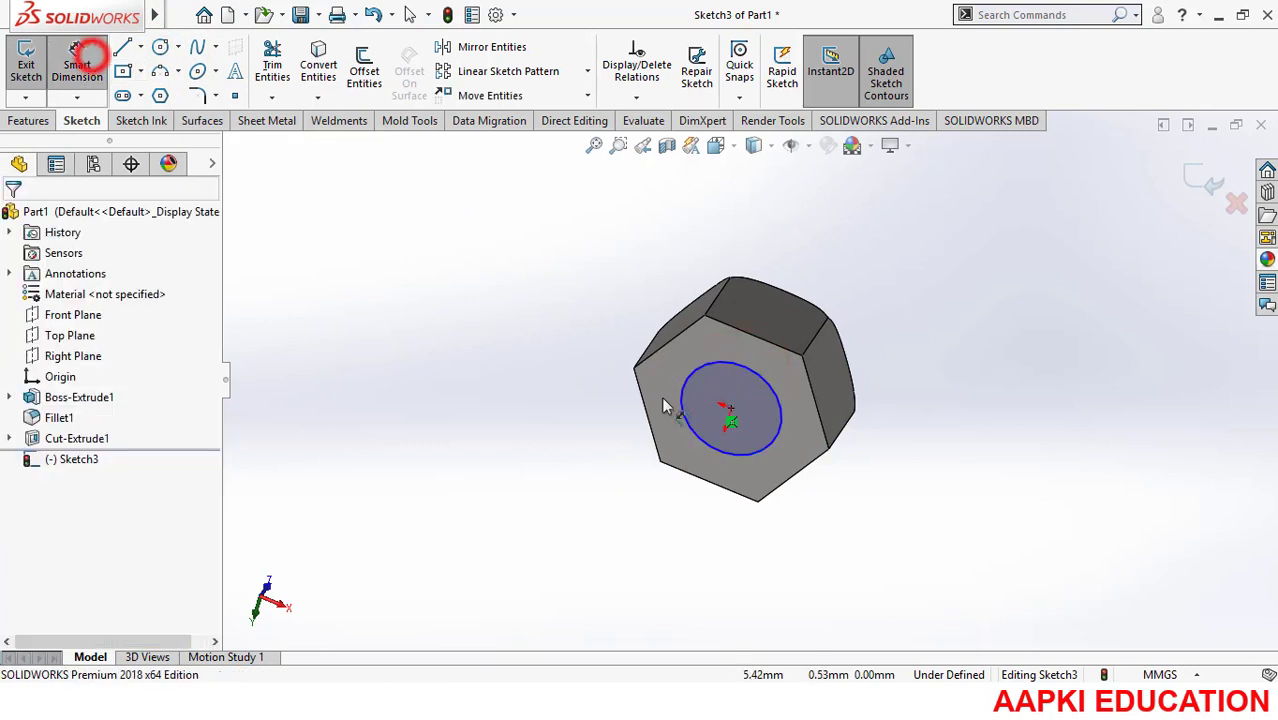
left_click(755, 380)
left_click(884, 250)
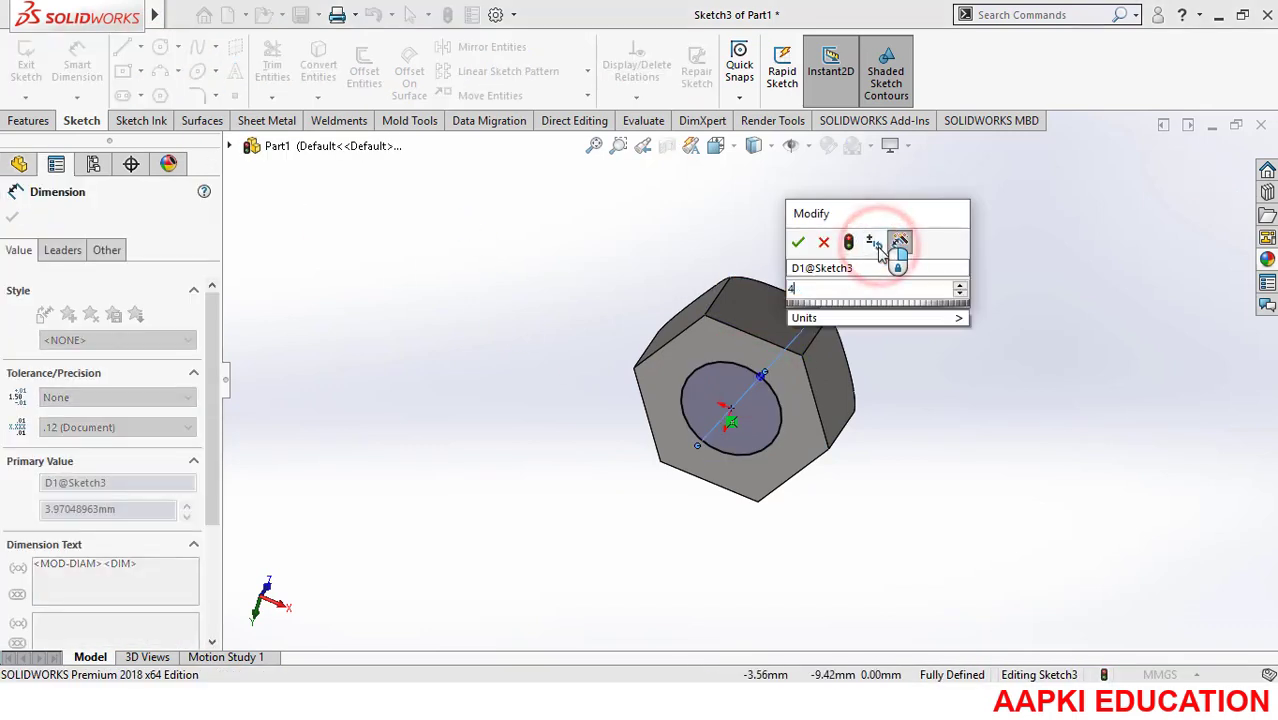
type("4.85")
key("Return")
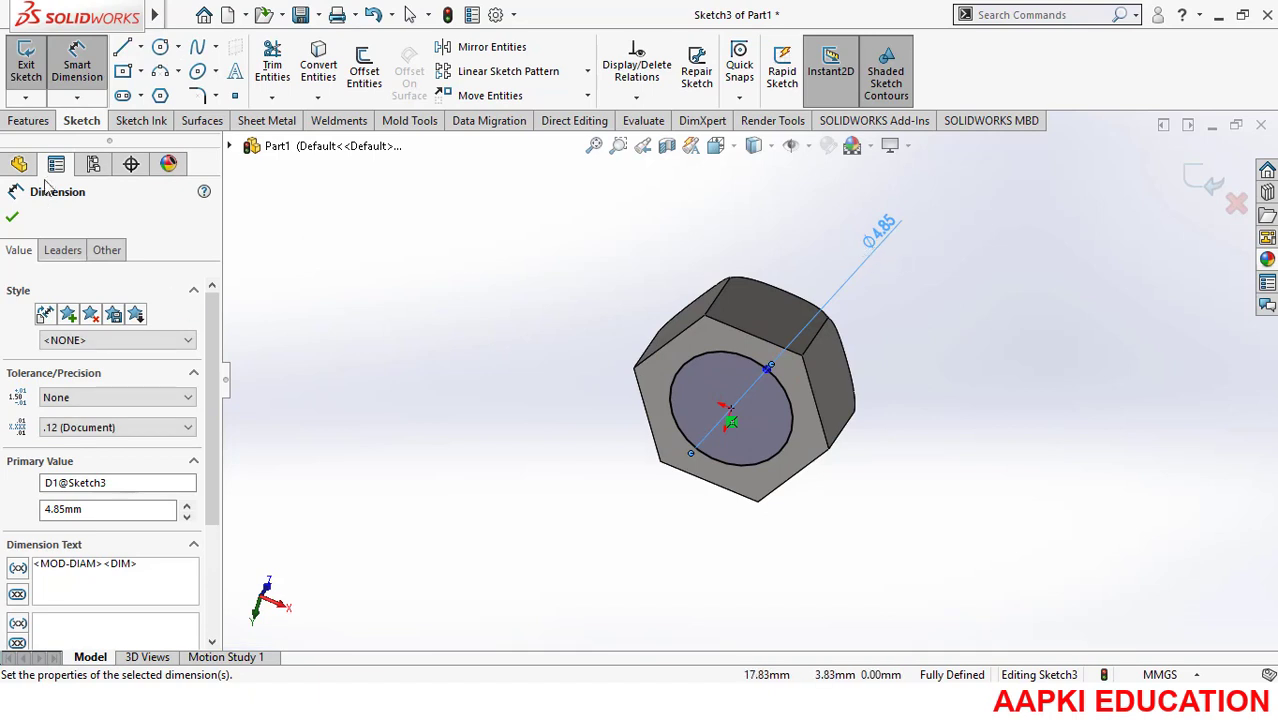
Step: Extrude the circle 20 mm away from the hexagonal head as a shank merged with it
left_click(28, 120)
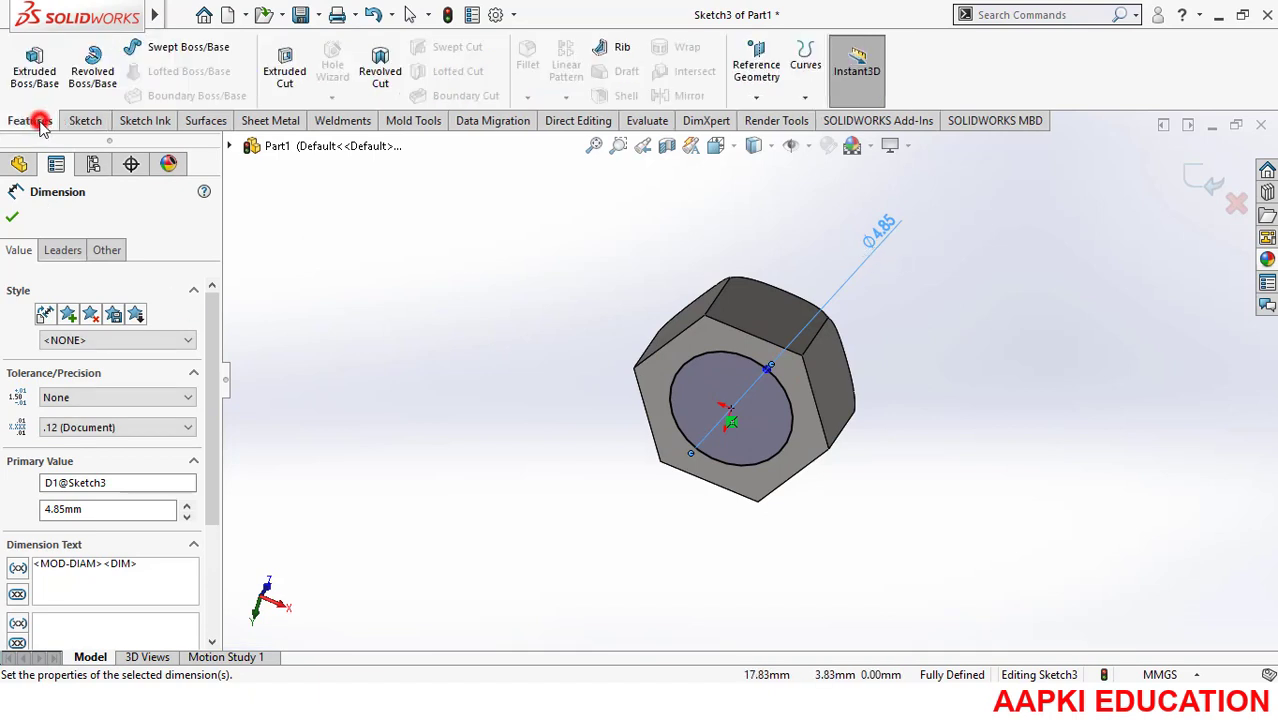
left_click(34, 66)
middle_click_drag(828, 435, 700, 397)
left_click_drag(604, 444, 442, 504)
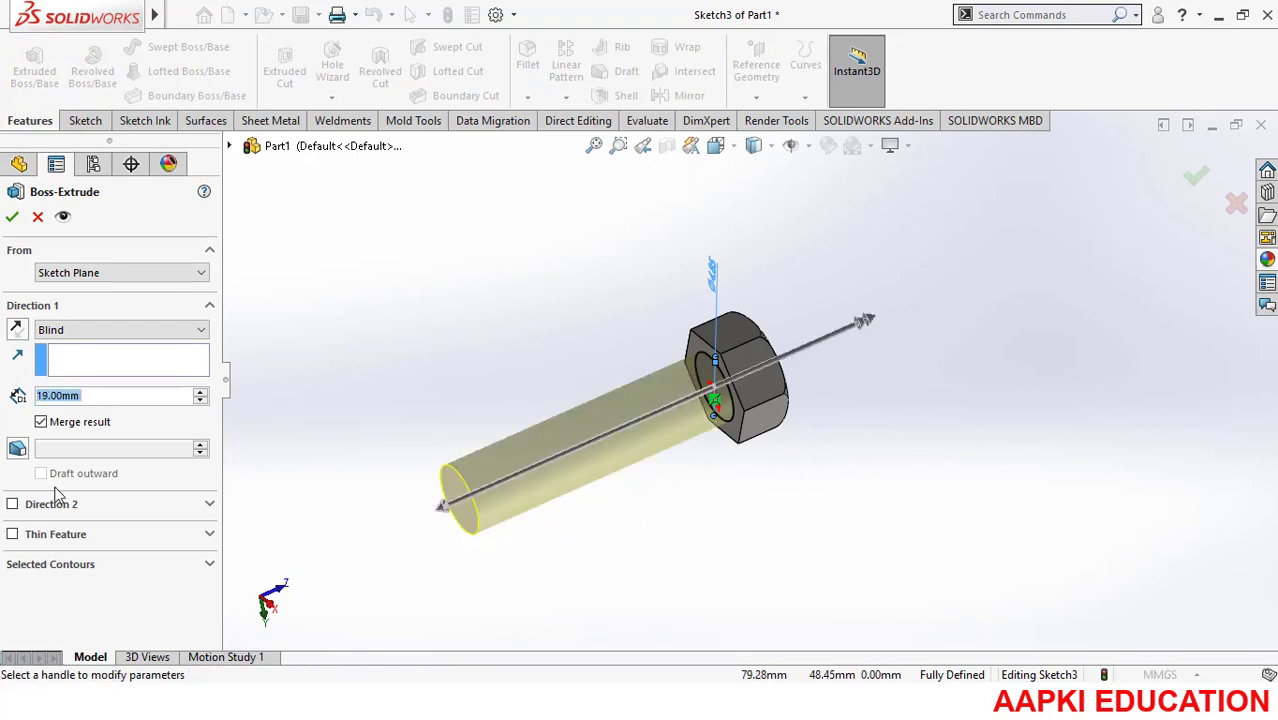
type("20")
key("Return")
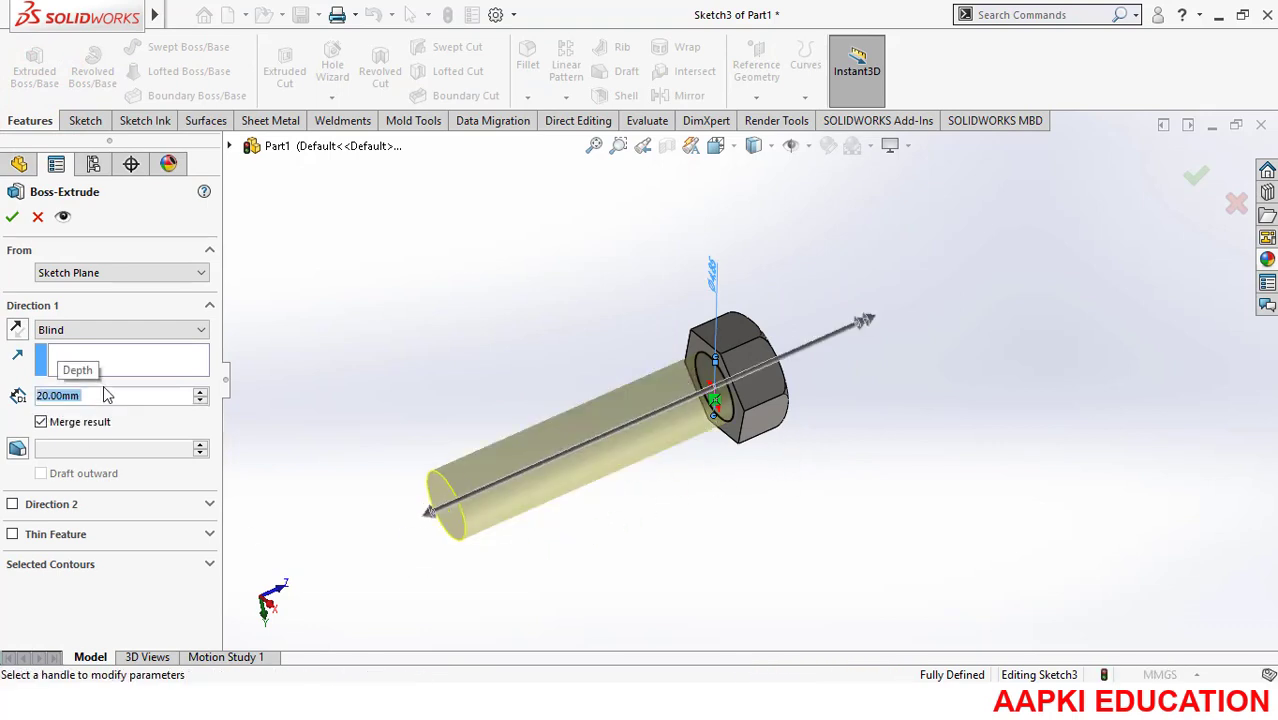
left_click(12, 216)
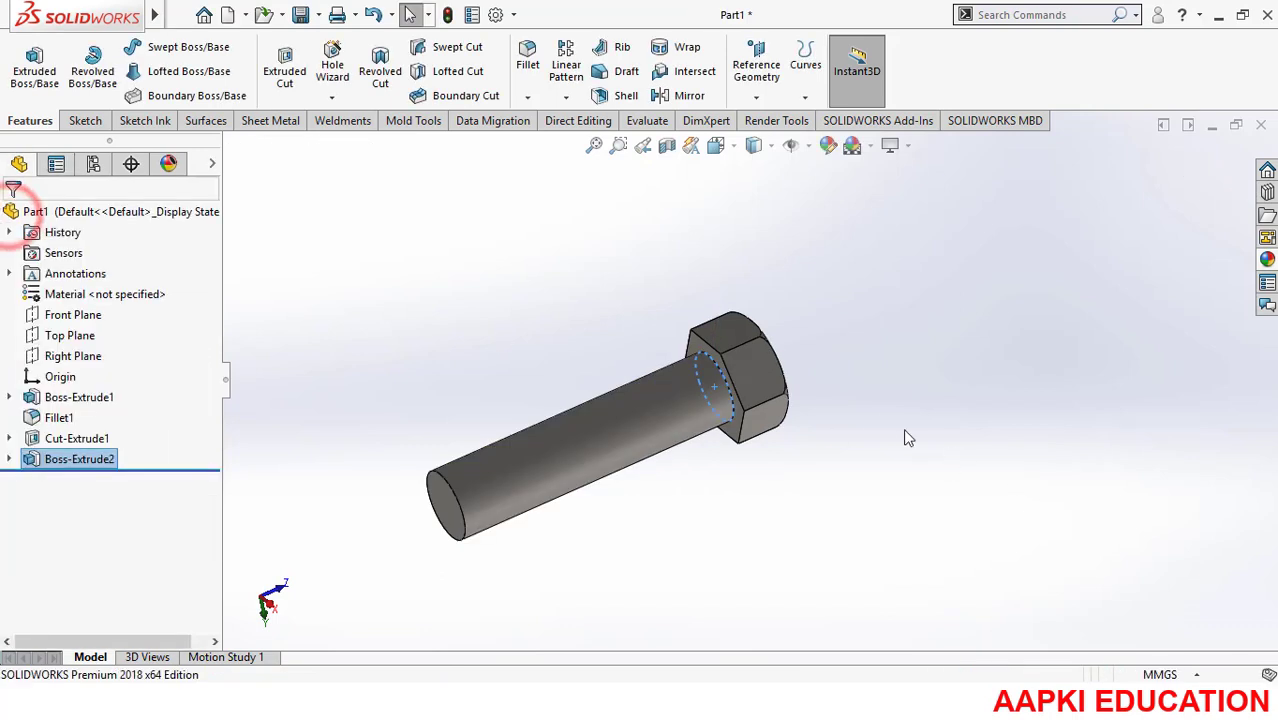
Step: Turn off shadows in shaded mode for the model display
middle_click_drag(905, 428, 817, 455)
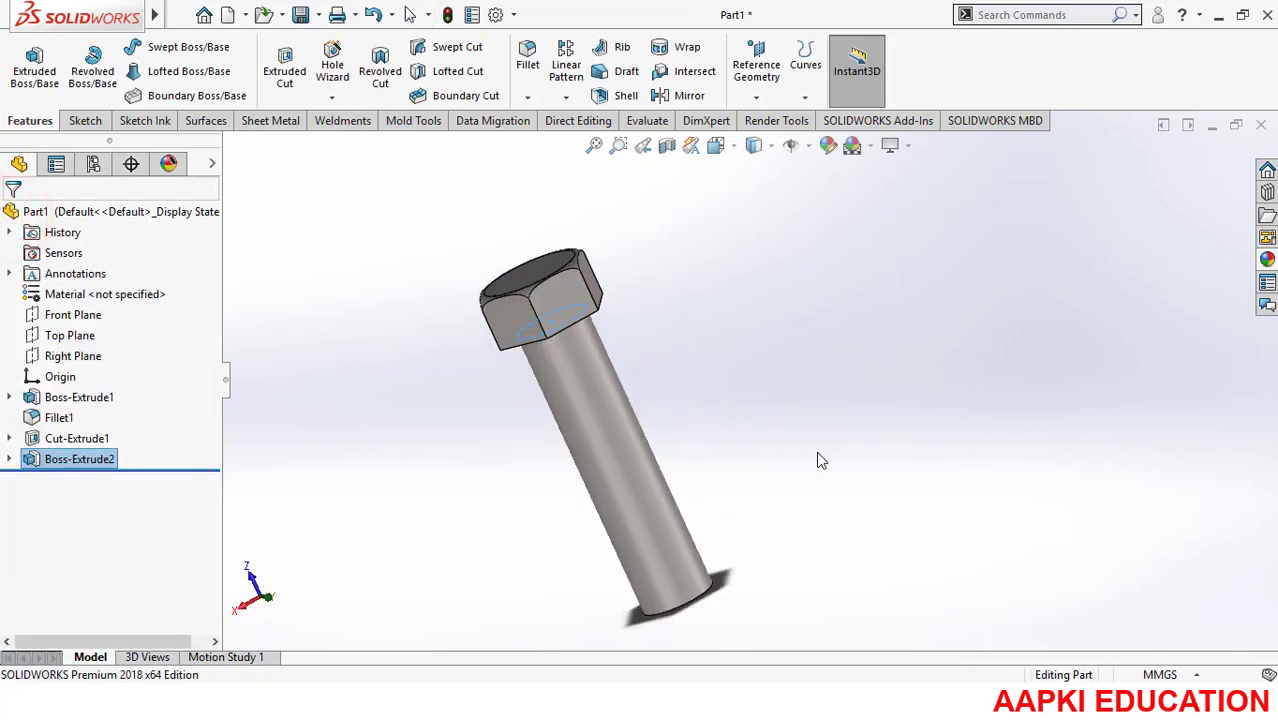
left_click(892, 146)
left_click(919, 191)
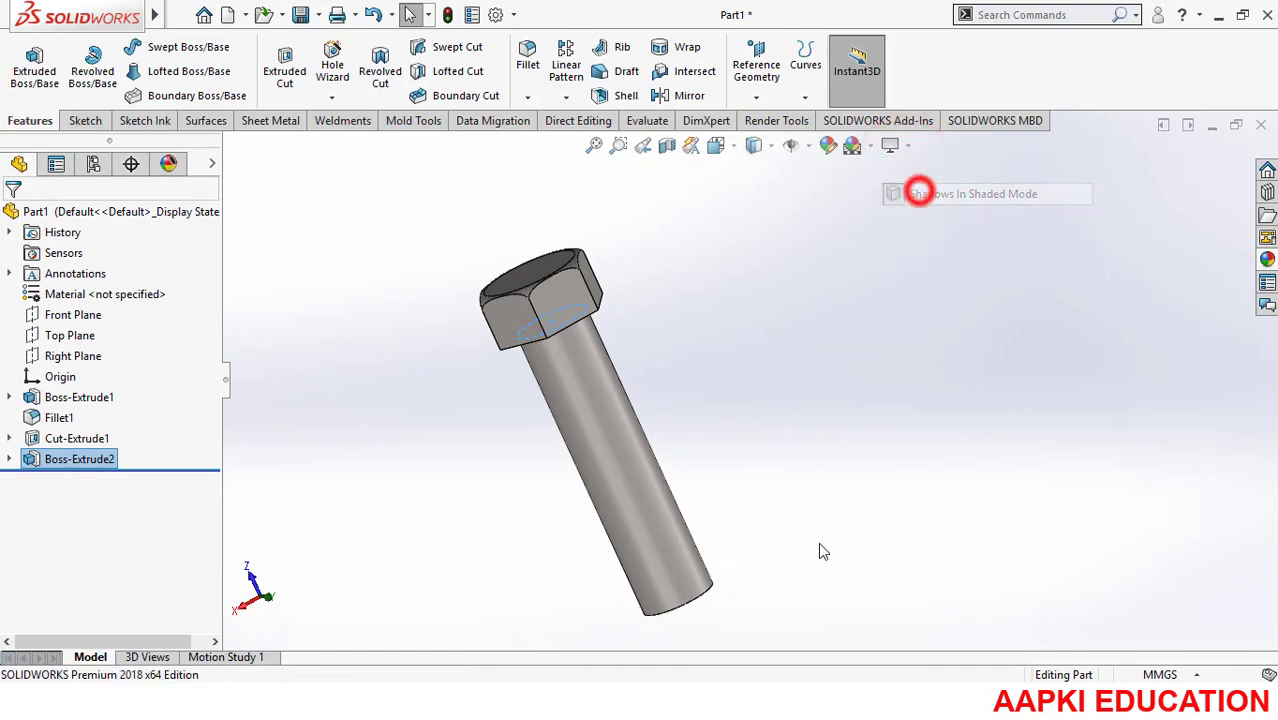
mouse_move(818, 542)
middle_mouse_down()
mouse_move(770, 406)
mouse_move(835, 379)
middle_mouse_up()
middle_click_drag(776, 422, 560, 437)
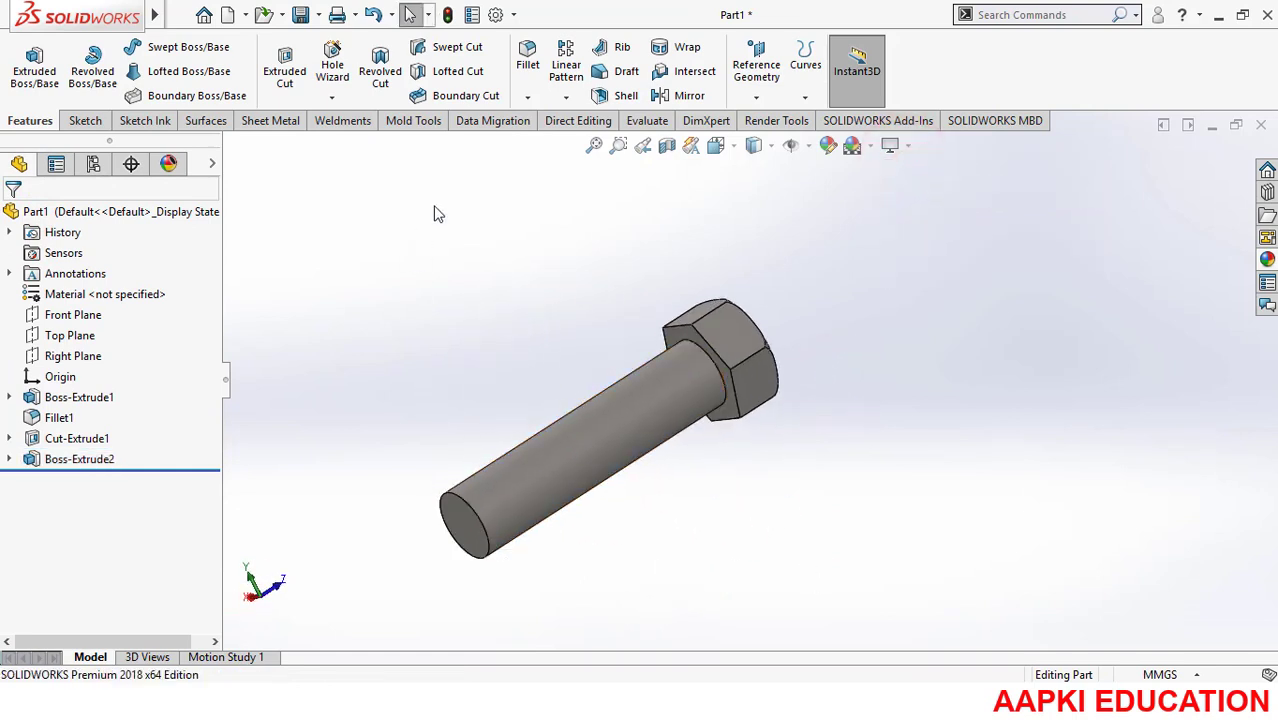
Step: Chamfer the circular edge at the shank's free end with a distance of 0.3 mm at 45 degrees
left_click(525, 97)
left_click(557, 143)
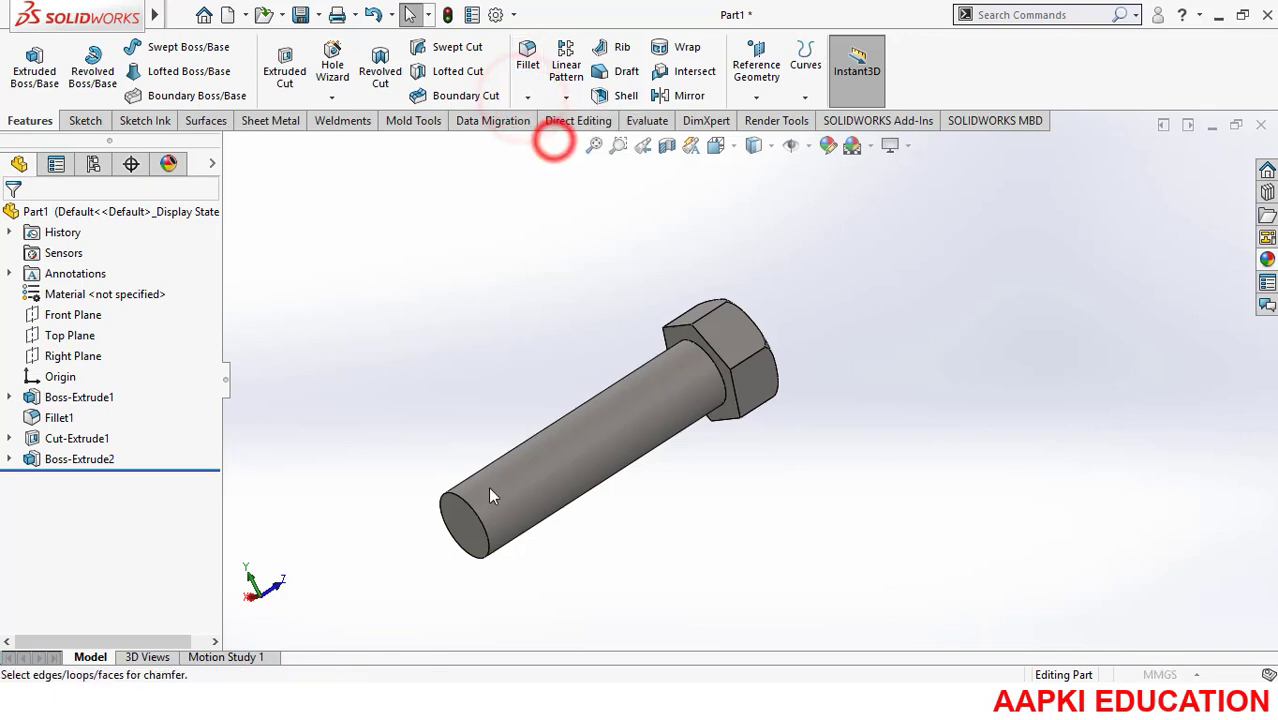
left_click(466, 510)
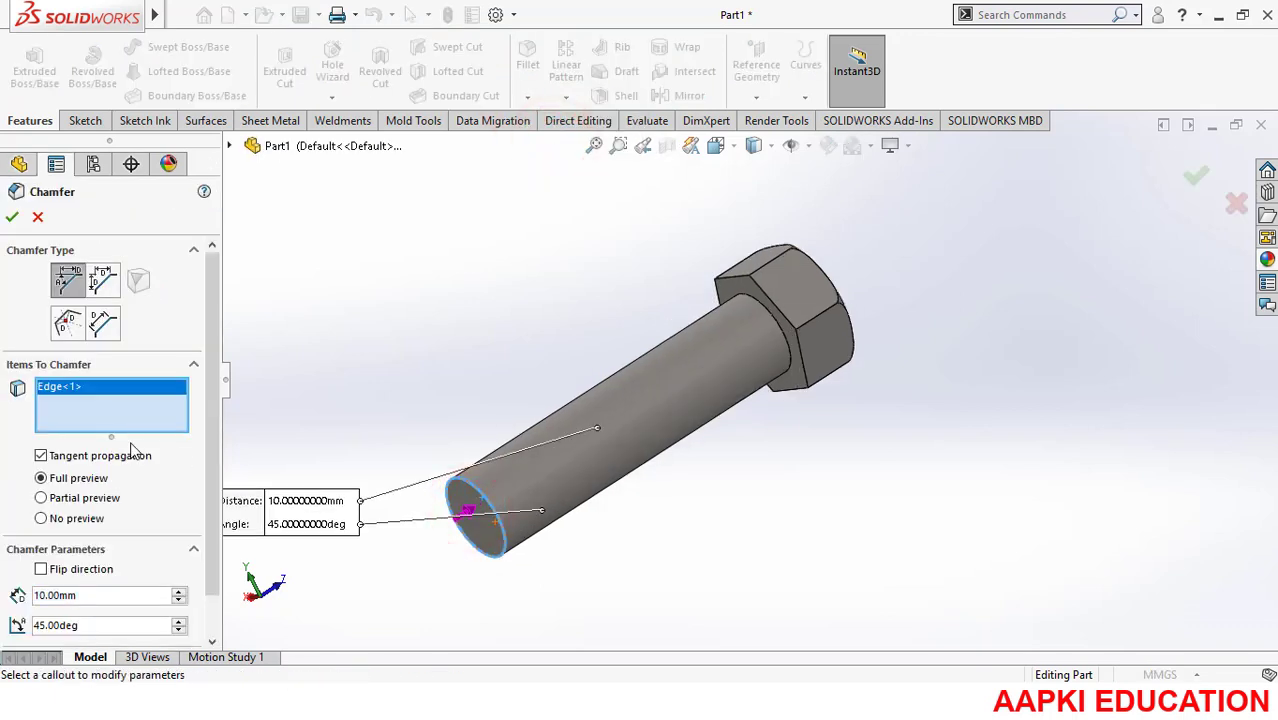
left_click_drag(212, 549, 212, 592)
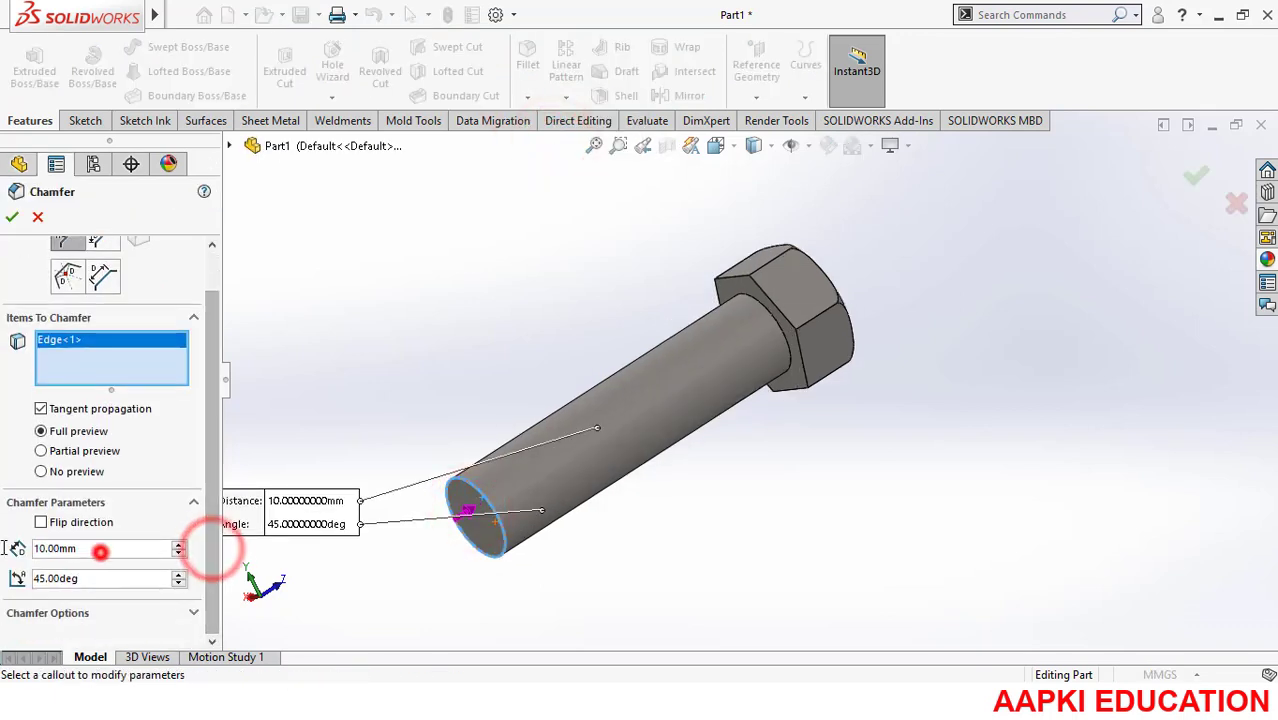
left_click_drag(101, 551, 6, 540)
type(".3")
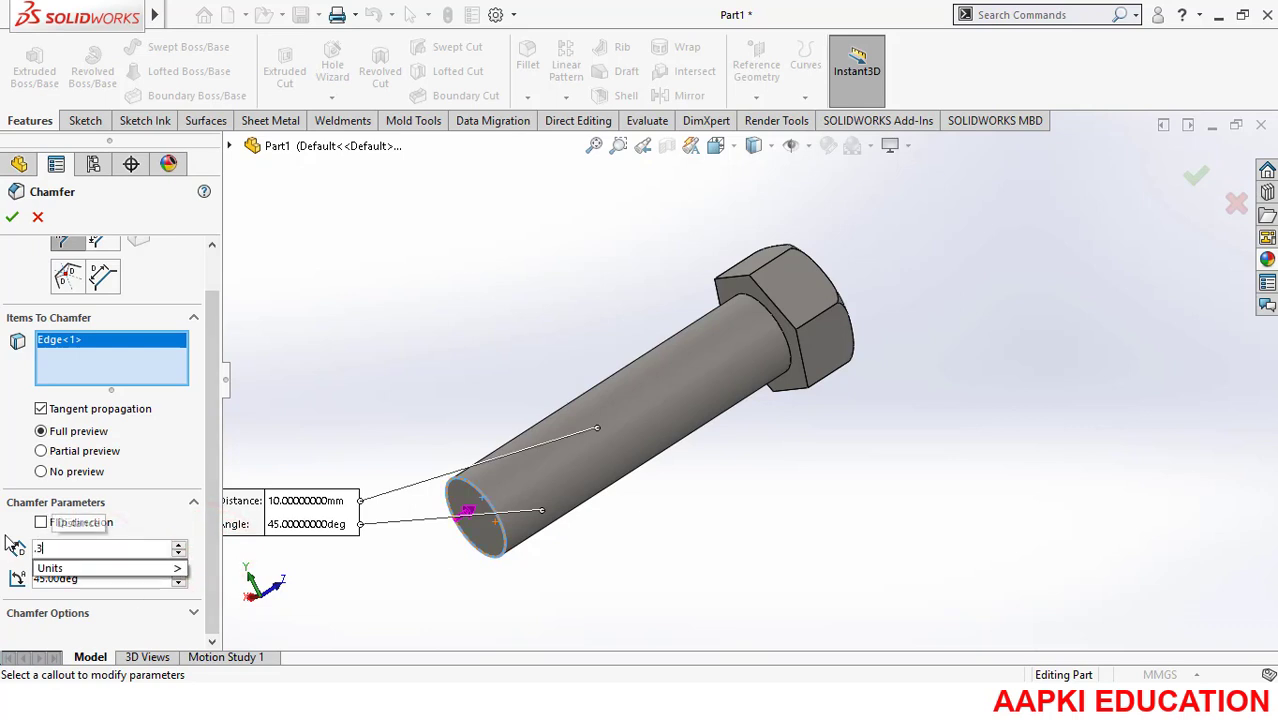
key("Return")
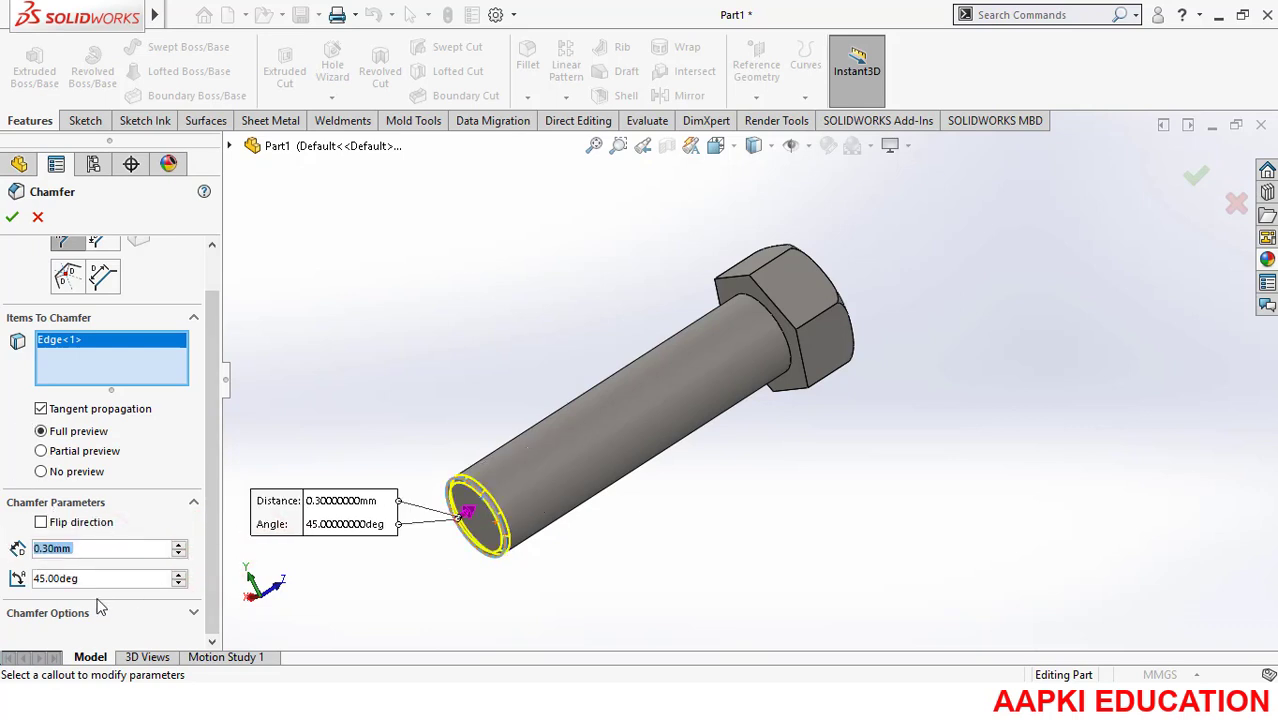
left_click(12, 216)
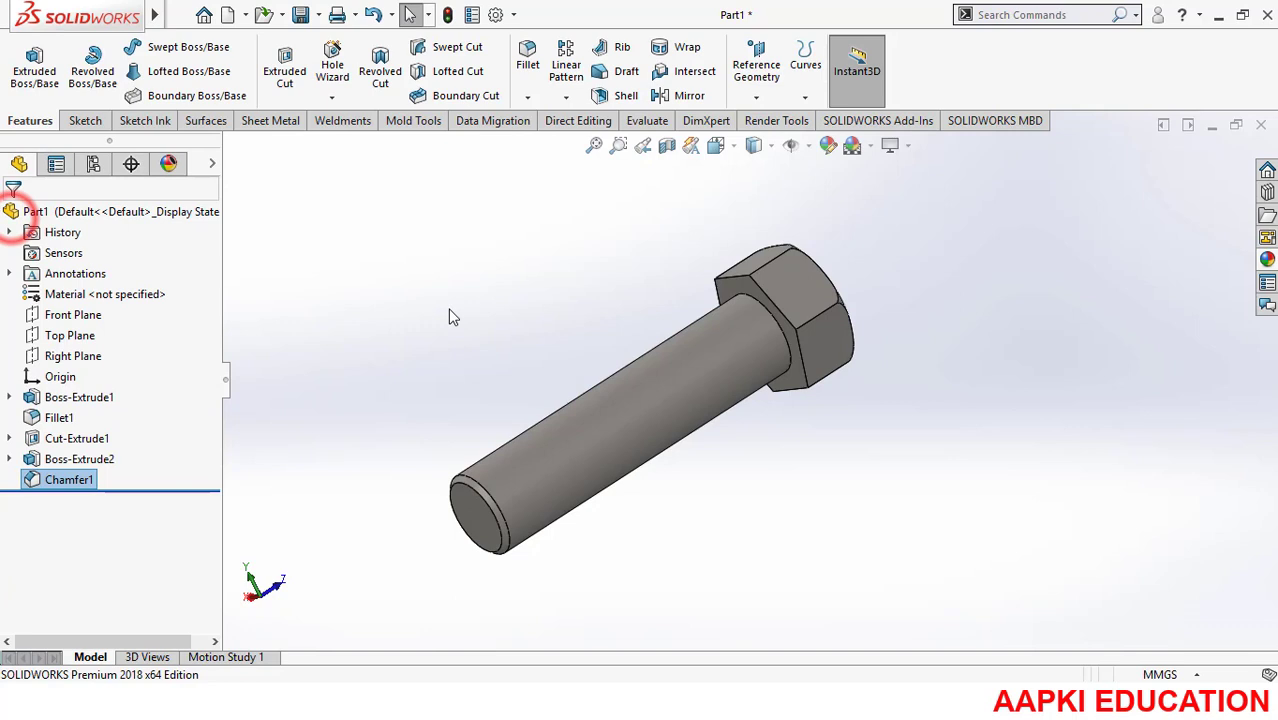
Step: Start a sketch on the shank's end face and convert the chamfer's outer edge into a 4.85 mm diameter circle
scroll(503, 500, "down", 3)
right_click(491, 480)
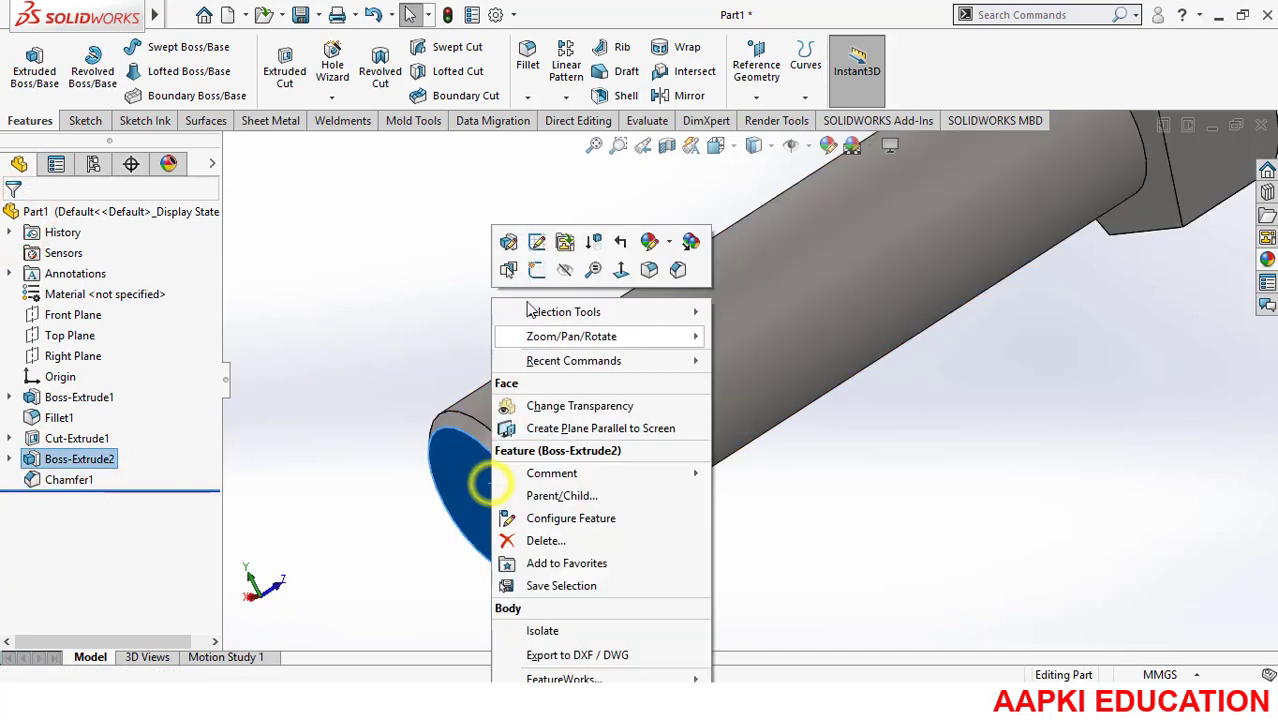
left_click(531, 272)
left_click(480, 424)
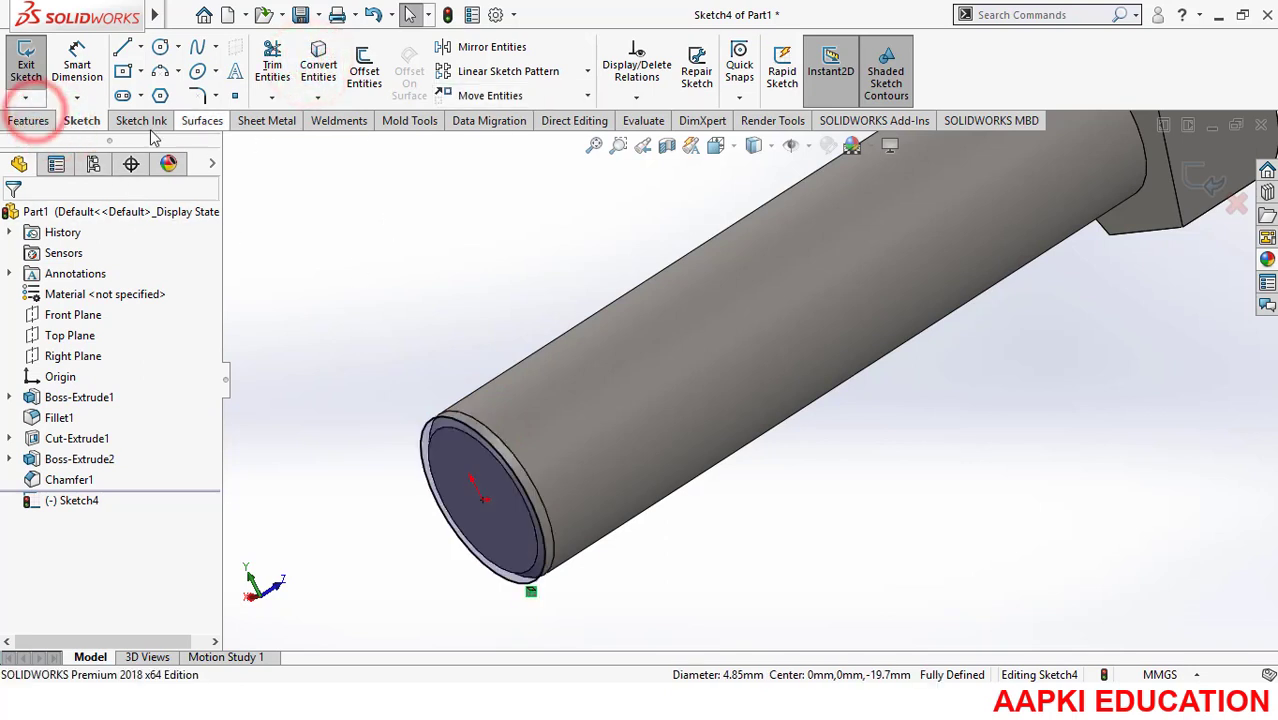
Step: Create a constant-pitch helix from the circle, defined by height and revolution, reversed along the shank with 15.5 mm height and 25 revolutions
left_click(29, 120)
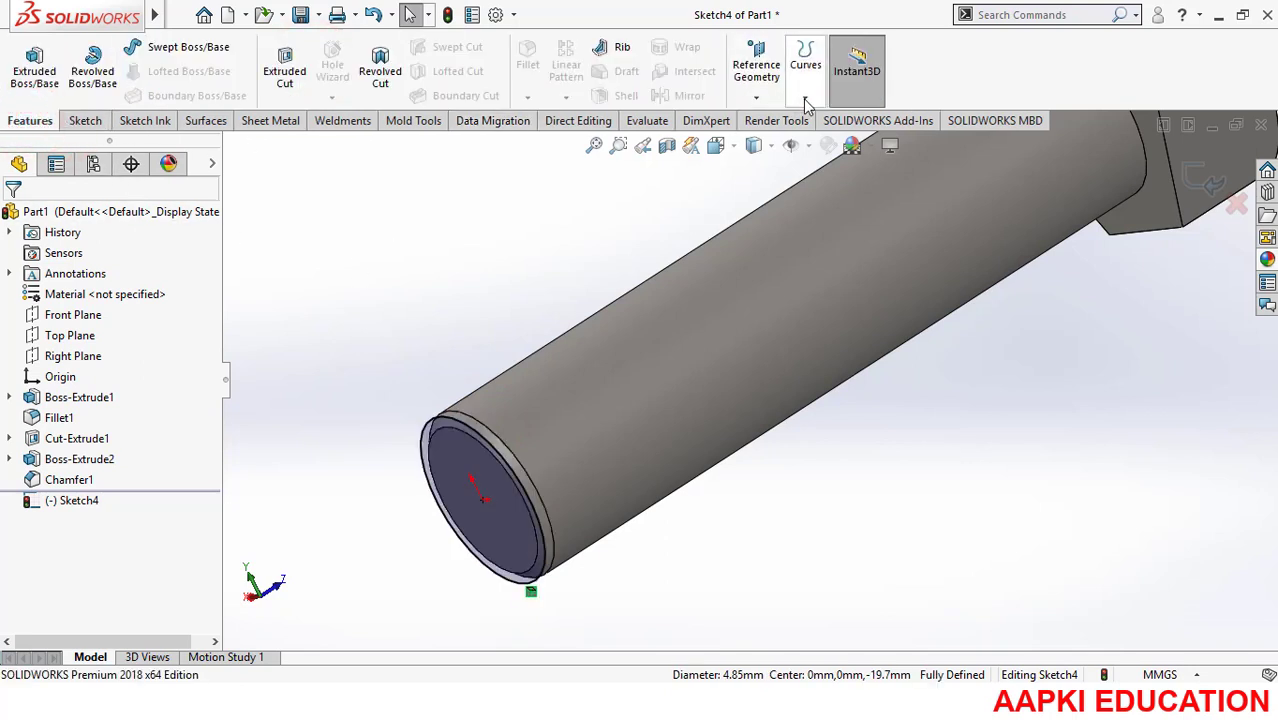
left_click(805, 100)
left_click(838, 172)
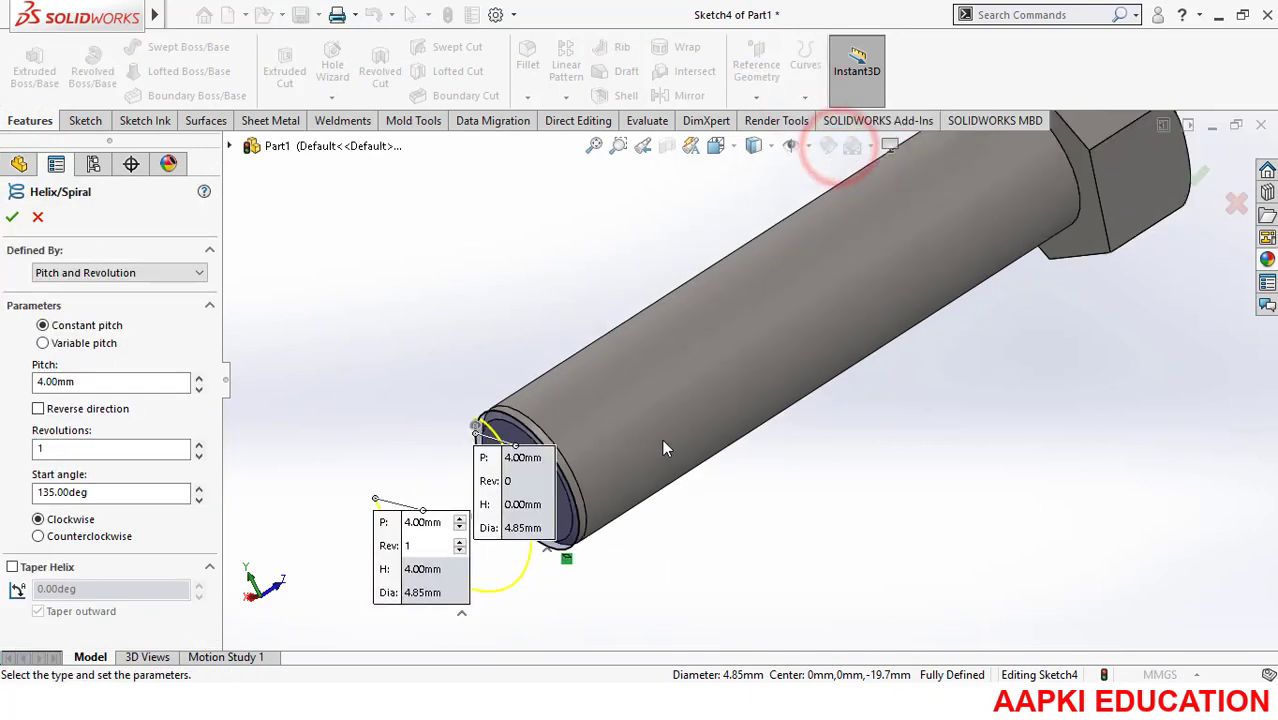
scroll(662, 449, "up", 5)
left_click(120, 271)
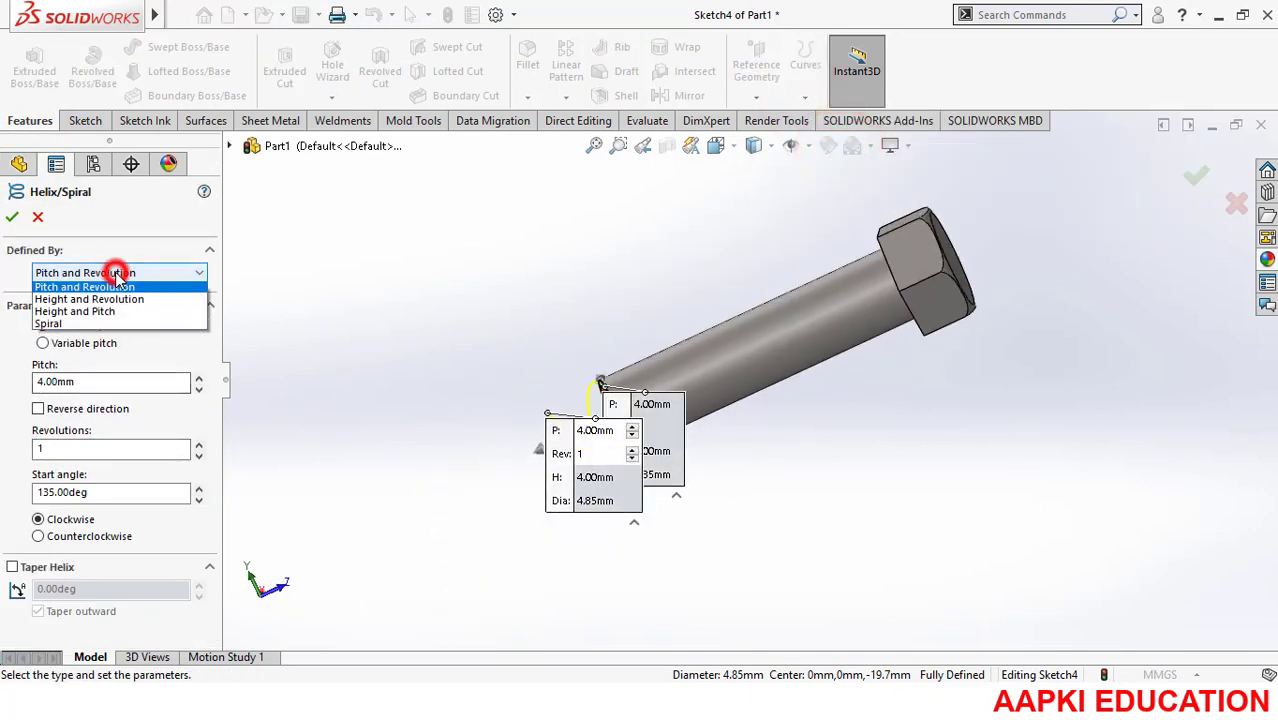
left_click(104, 302)
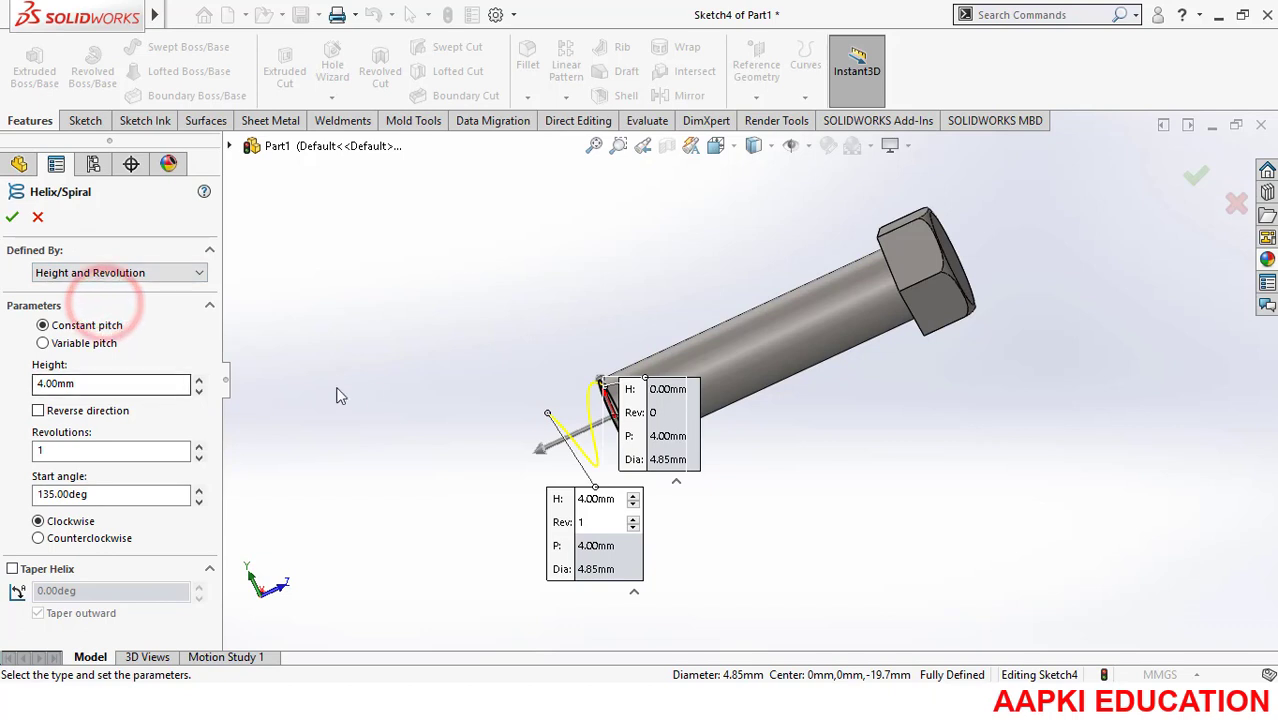
left_click_drag(540, 454, 800, 342)
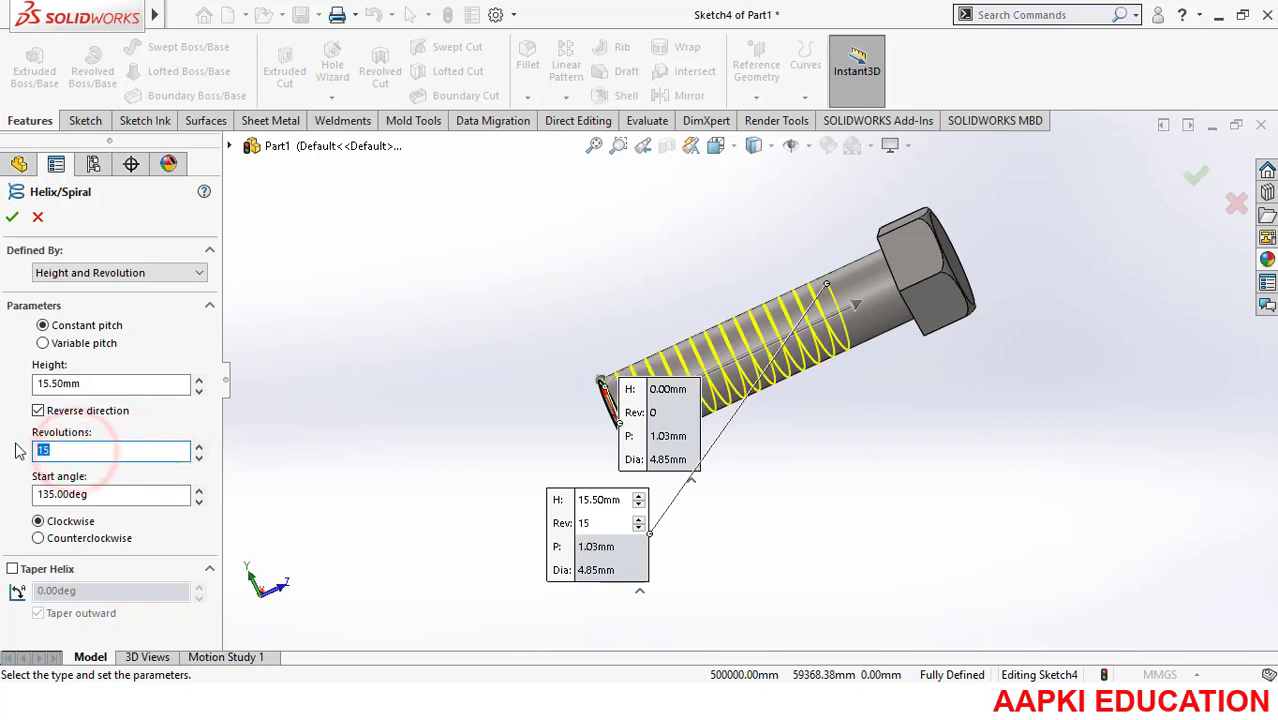
left_click(12, 217)
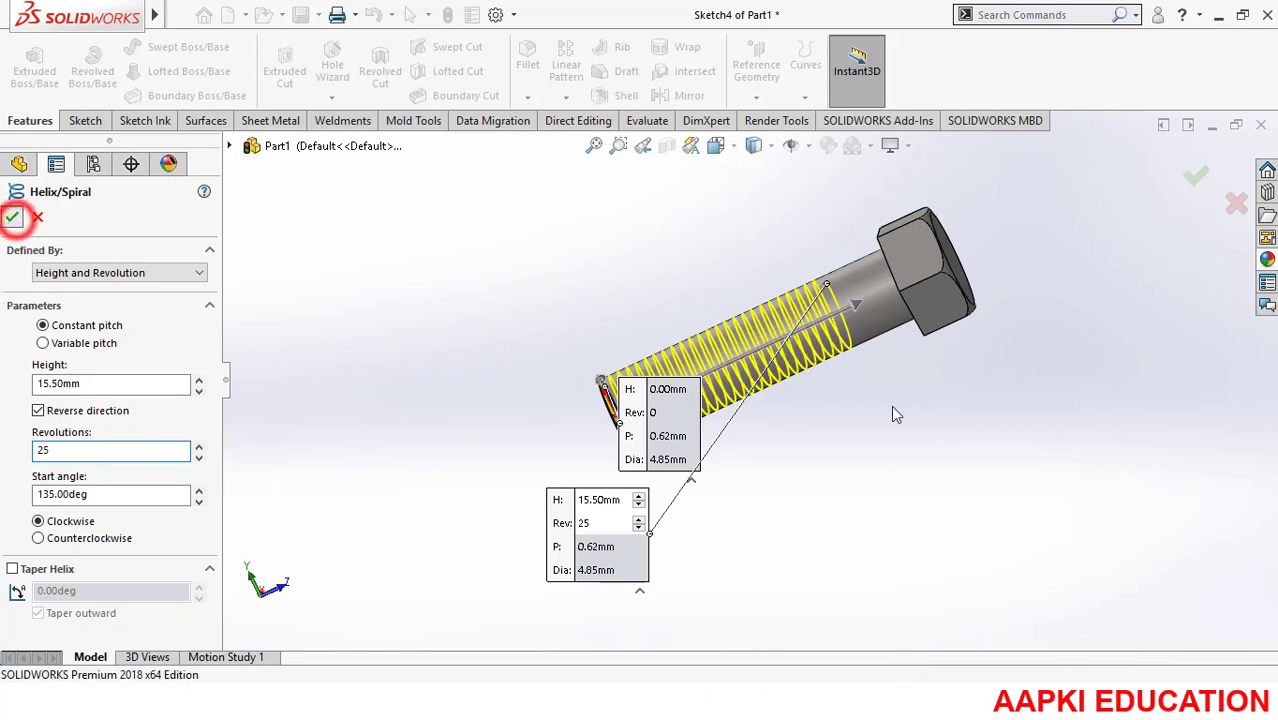
Step: Create a reference plane through the helix's start point, perpendicular to the helix curve
left_click(757, 100)
left_click(767, 119)
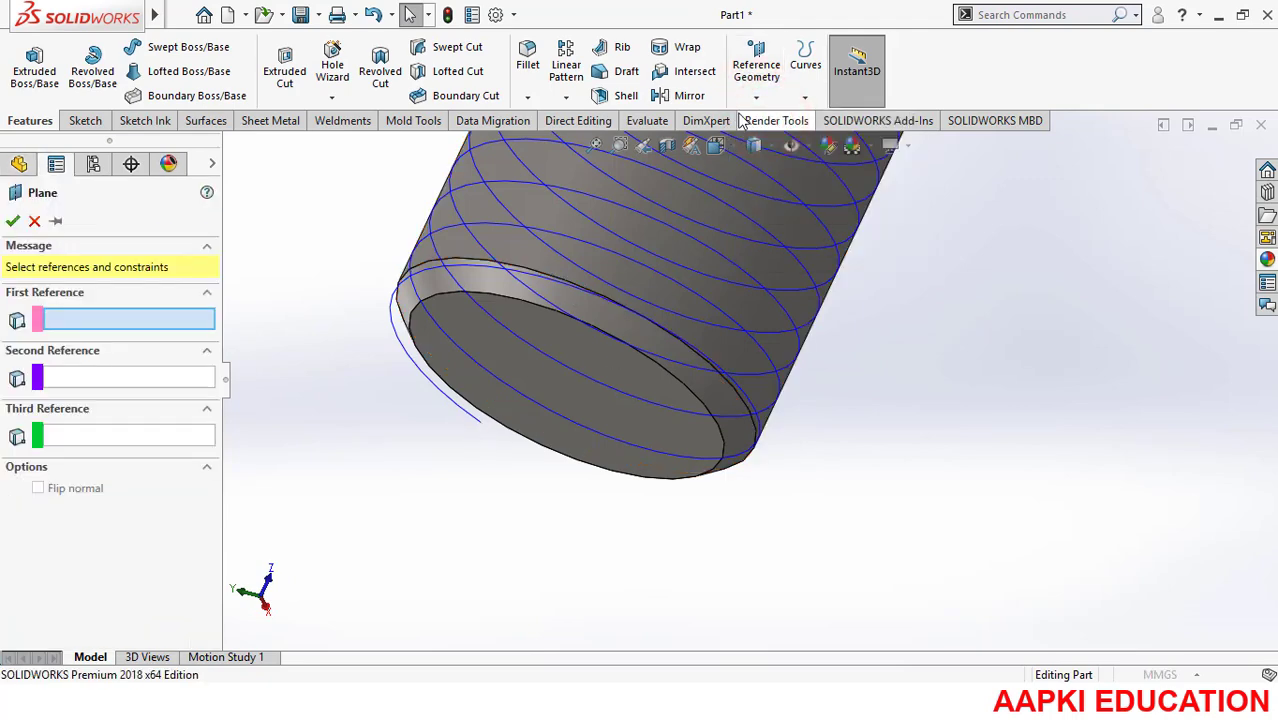
left_click(480, 421)
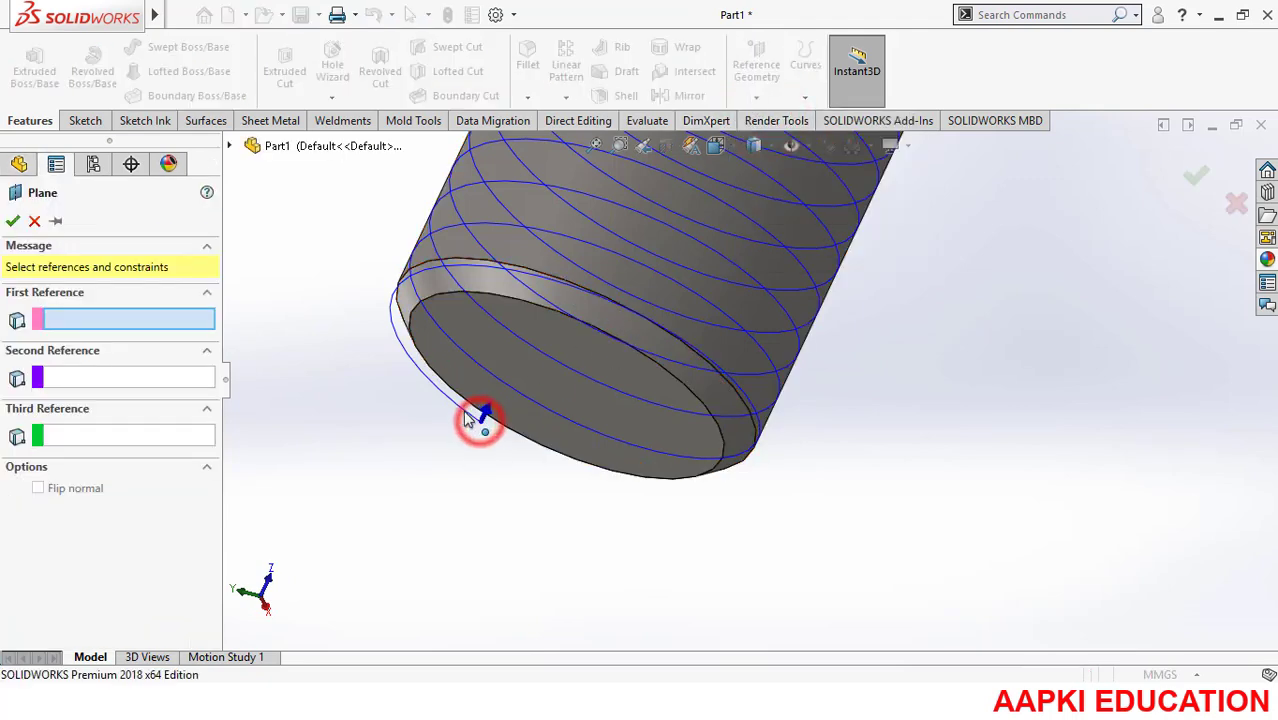
left_click(463, 410)
left_click(13, 220)
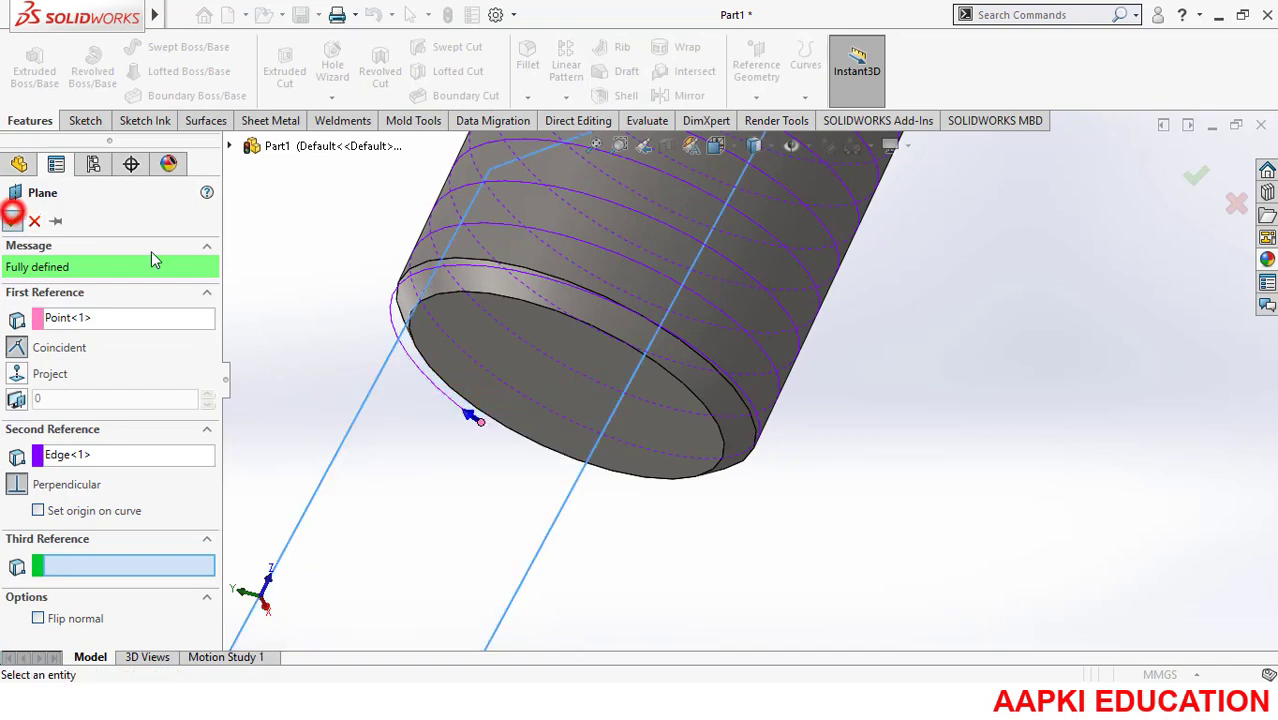
Step: Start a sketch on the new plane at the helix's start and orient the view normal to it
scroll(643, 443, "up", 5)
right_click(658, 442)
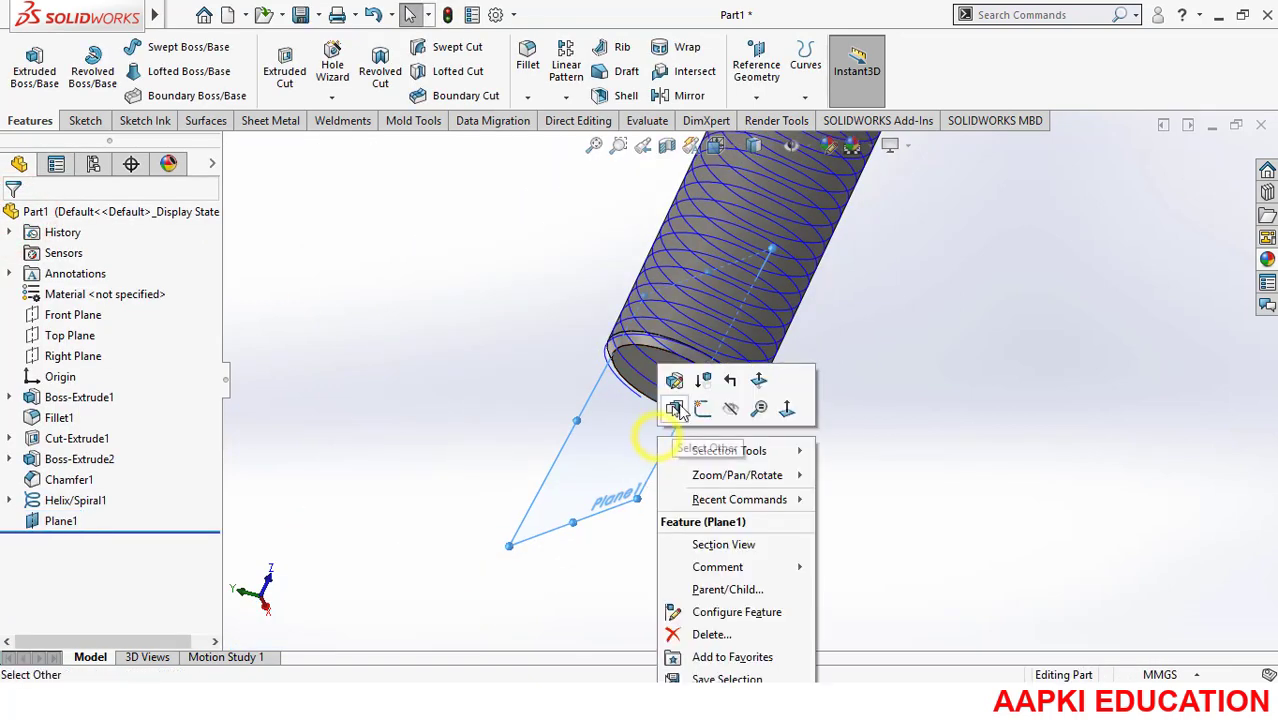
left_click(702, 410)
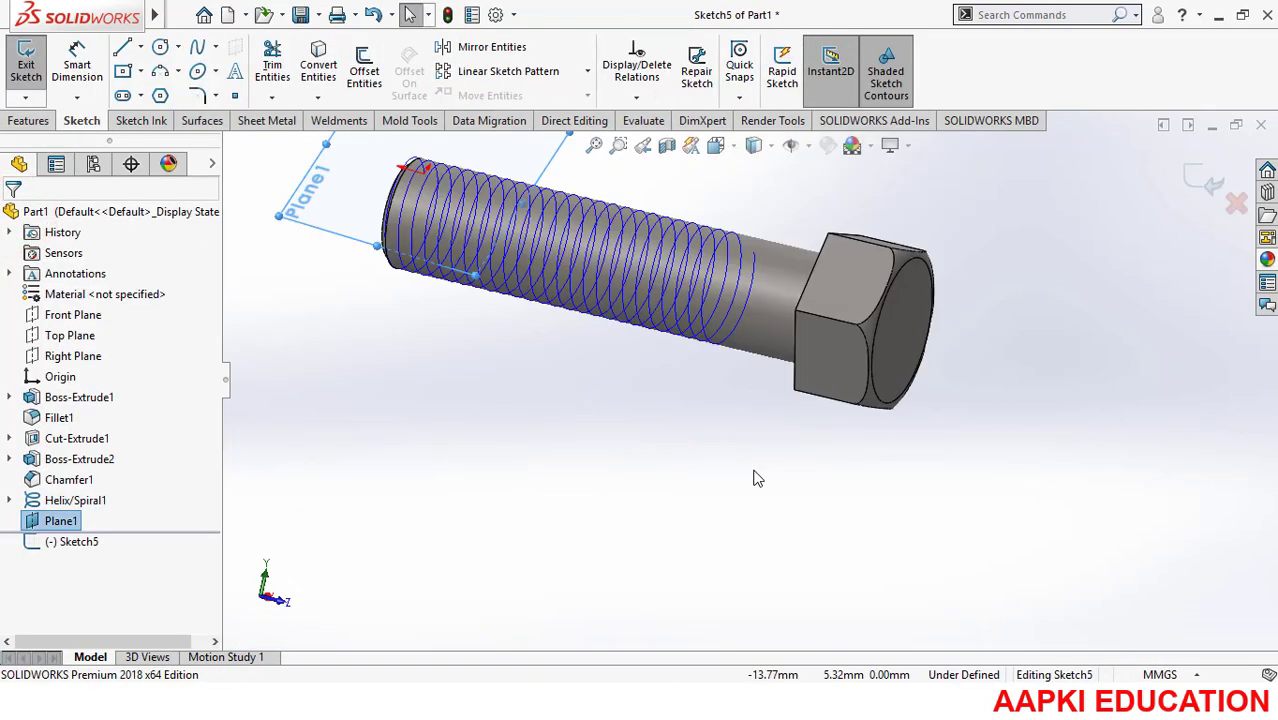
scroll(800, 260, "down", 2)
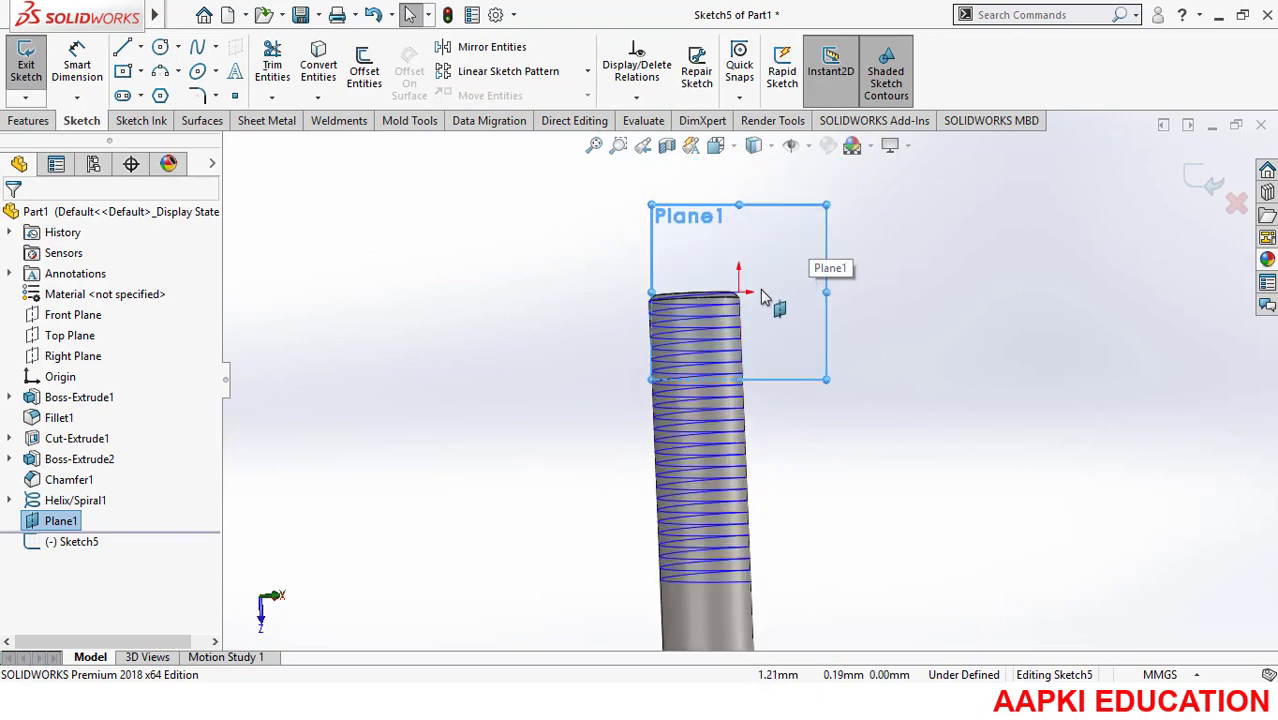
scroll(799, 462, "up", 3)
middle_click_drag(810, 451, 767, 440)
key("ctrl+8")
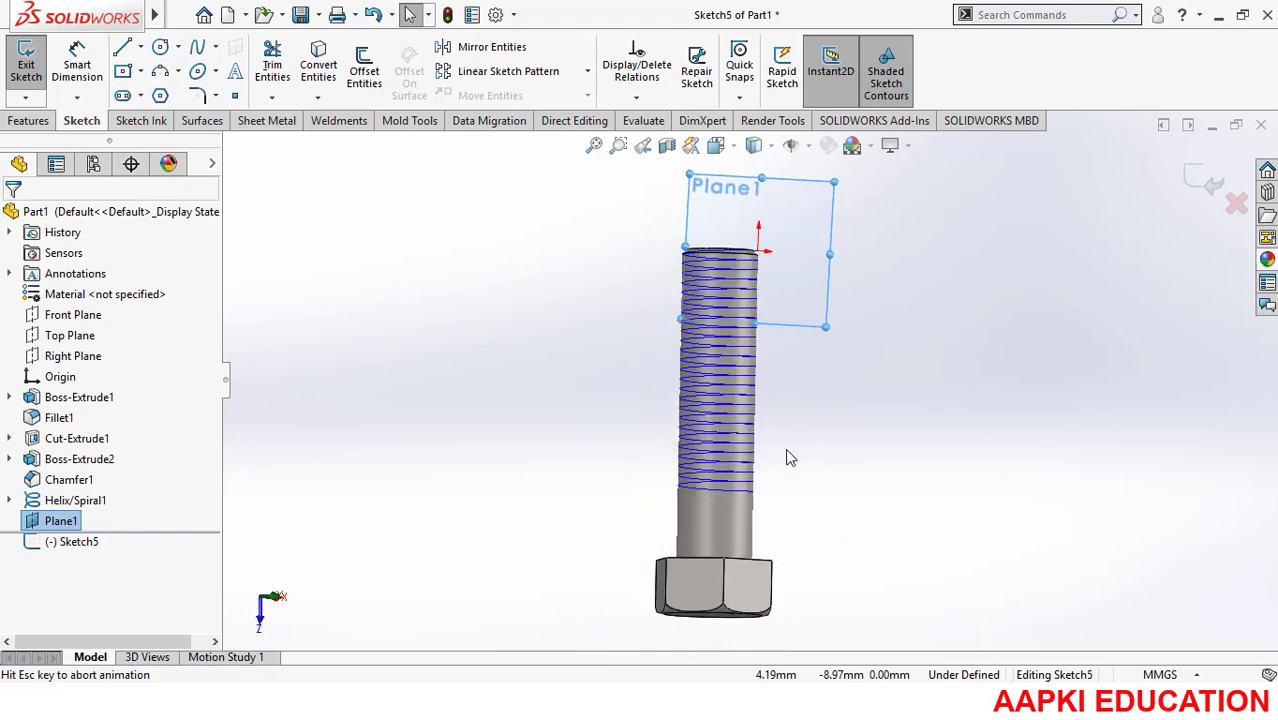
Step: Draw a 3-sided polygon centred near the helix's start point, with an inscribed circle about 0.25 mm in diameter
scroll(815, 340, "down", 2)
scroll(765, 229, "down", 3)
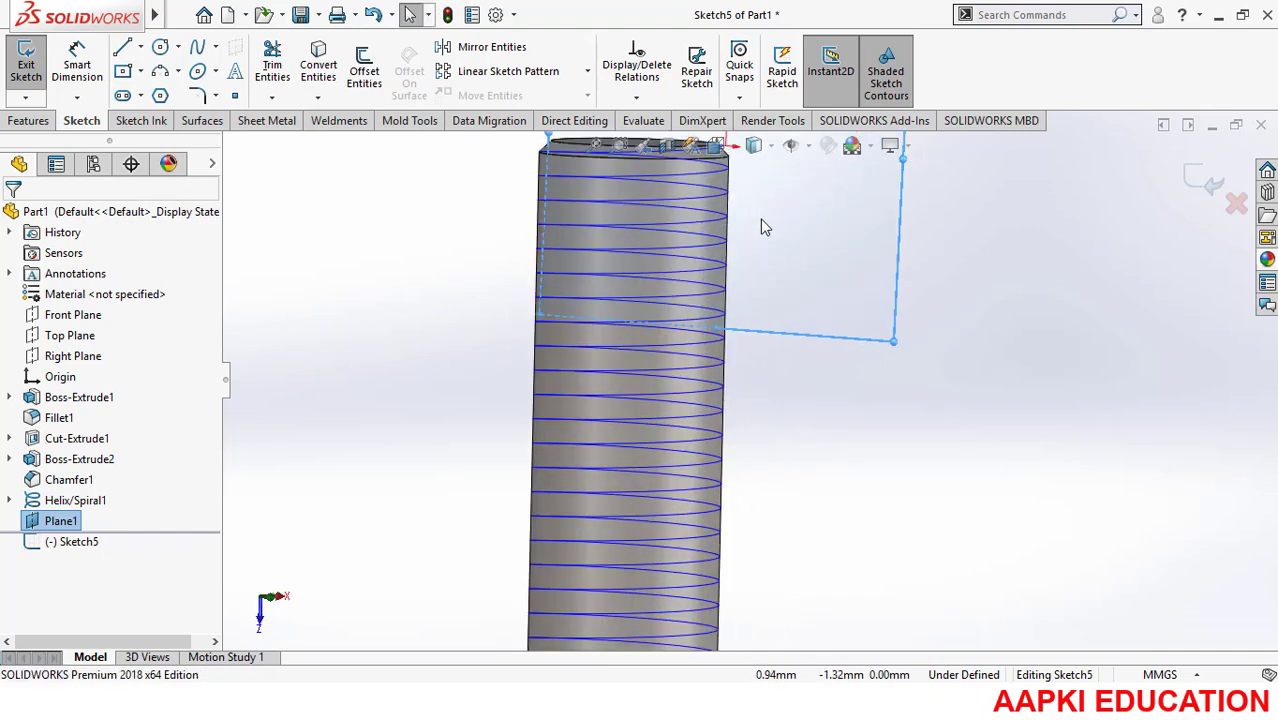
scroll(763, 215, "down", 4)
key("f")
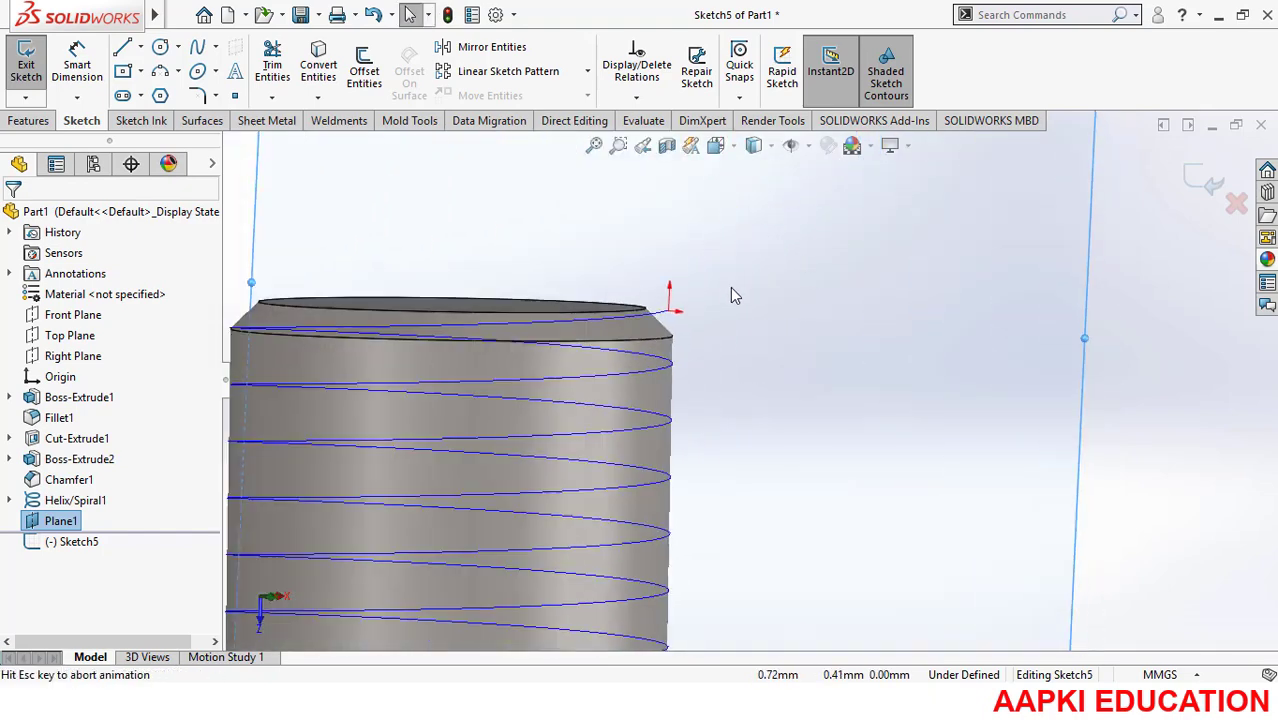
scroll(770, 300, "down", 4)
scroll(740, 350, "down", 5)
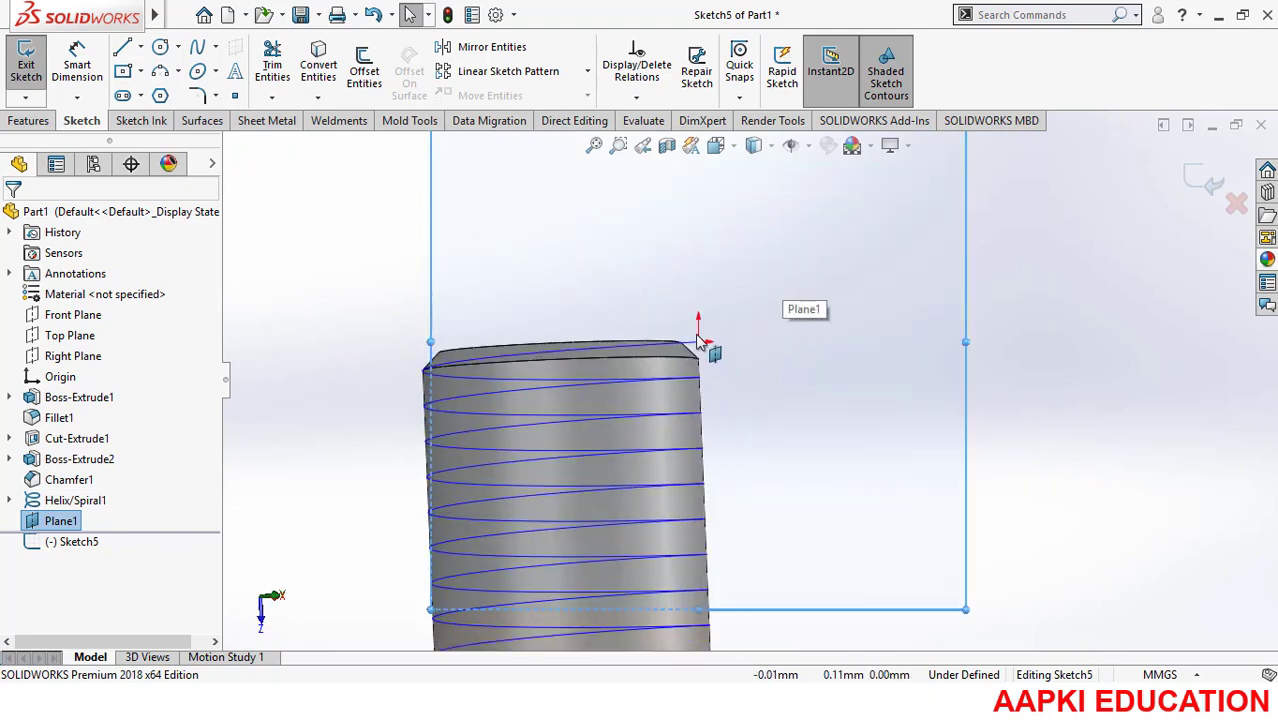
scroll(726, 382, "down", 4)
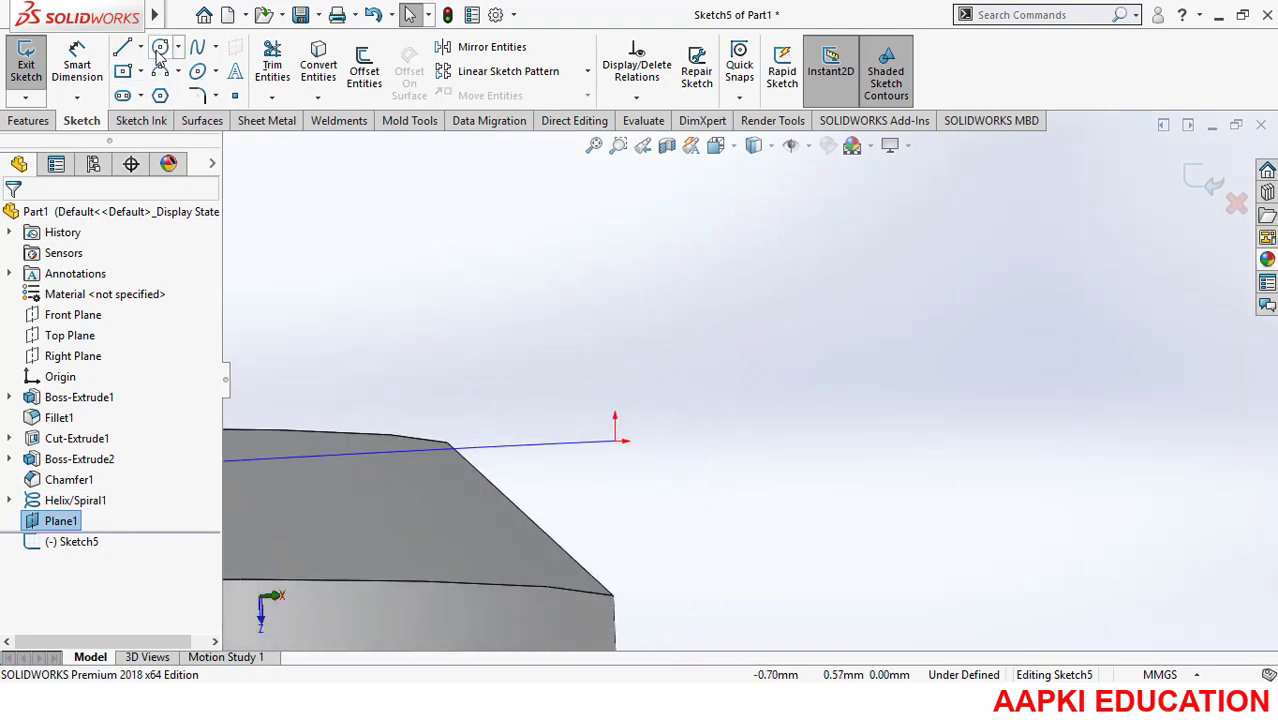
left_click(159, 95)
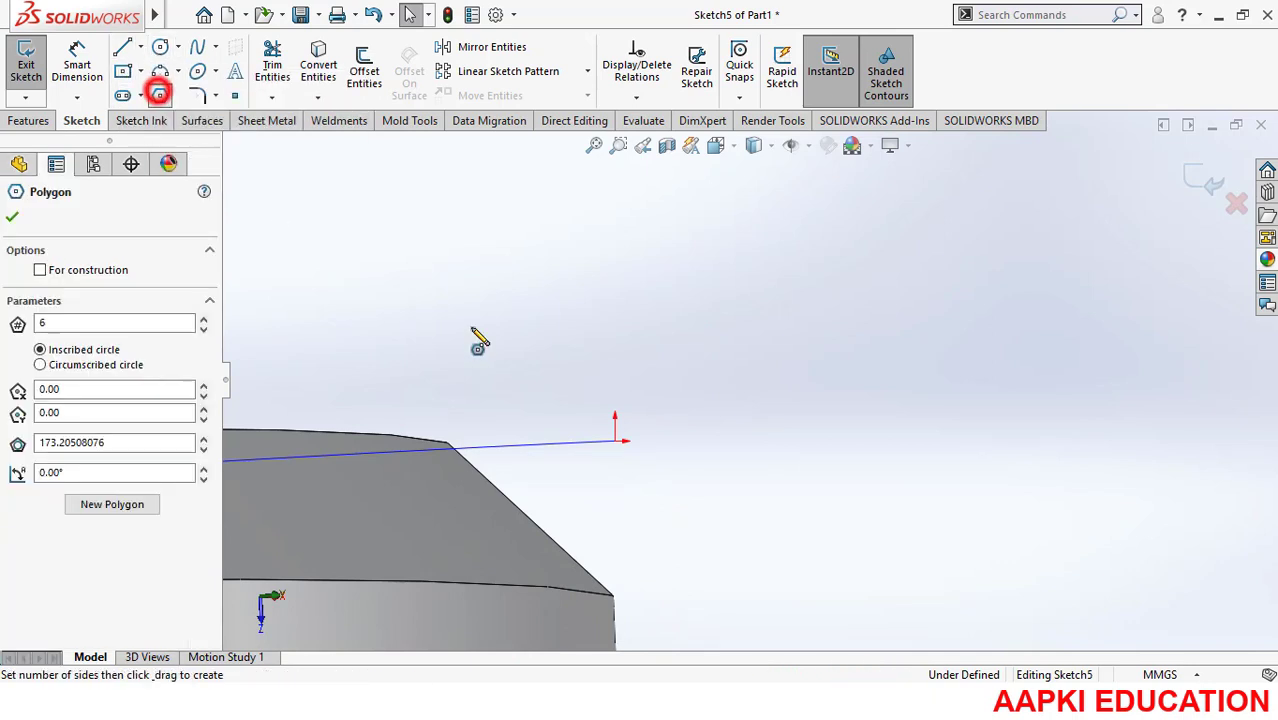
left_click(615, 439)
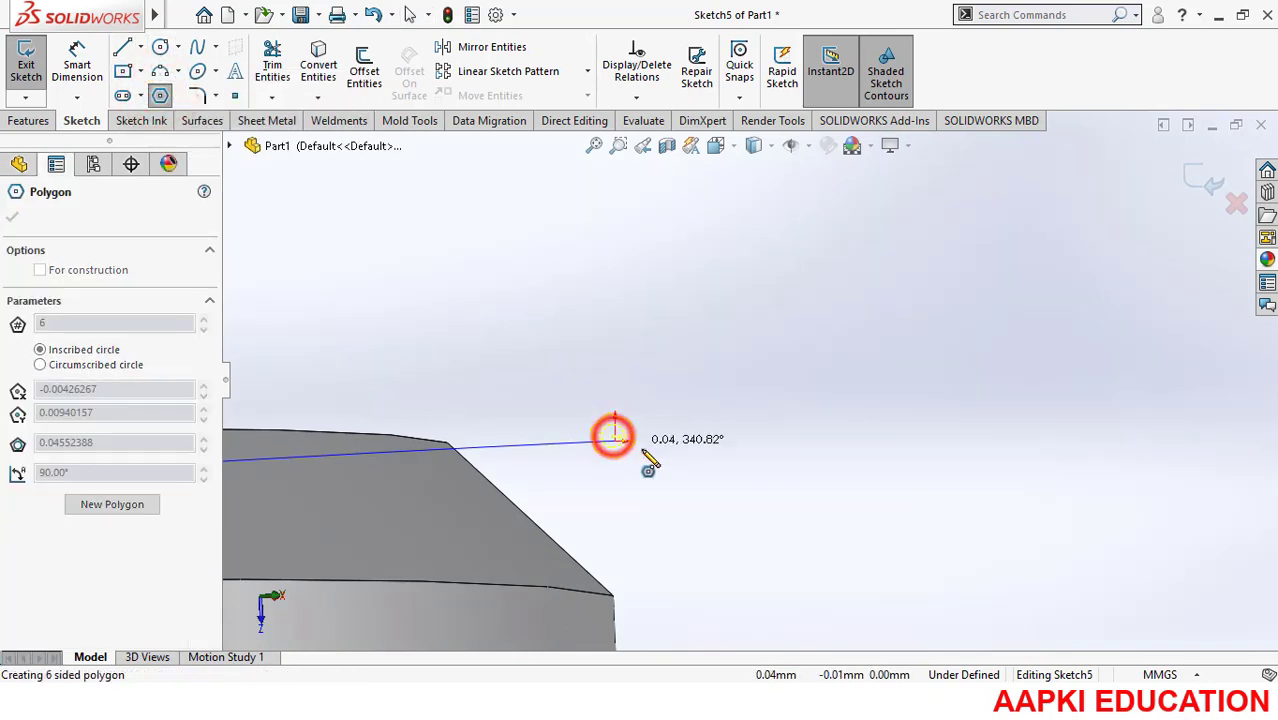
left_click(647, 368)
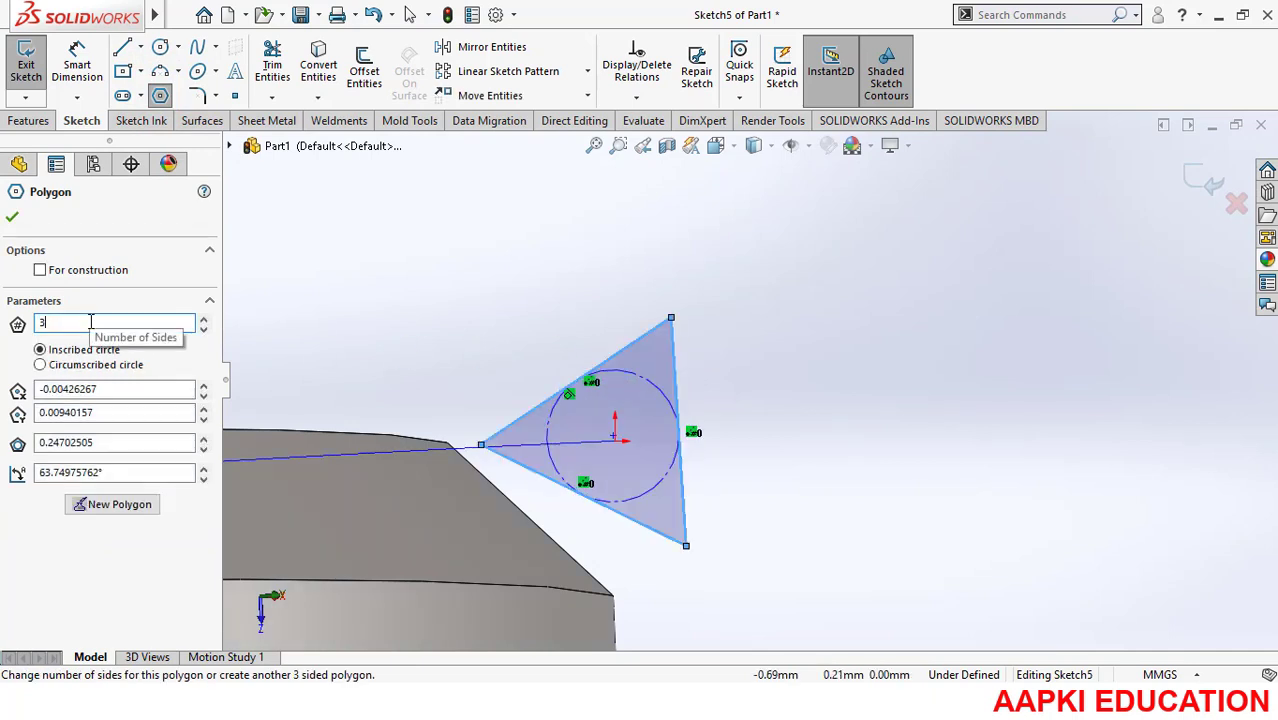
left_click(11, 220)
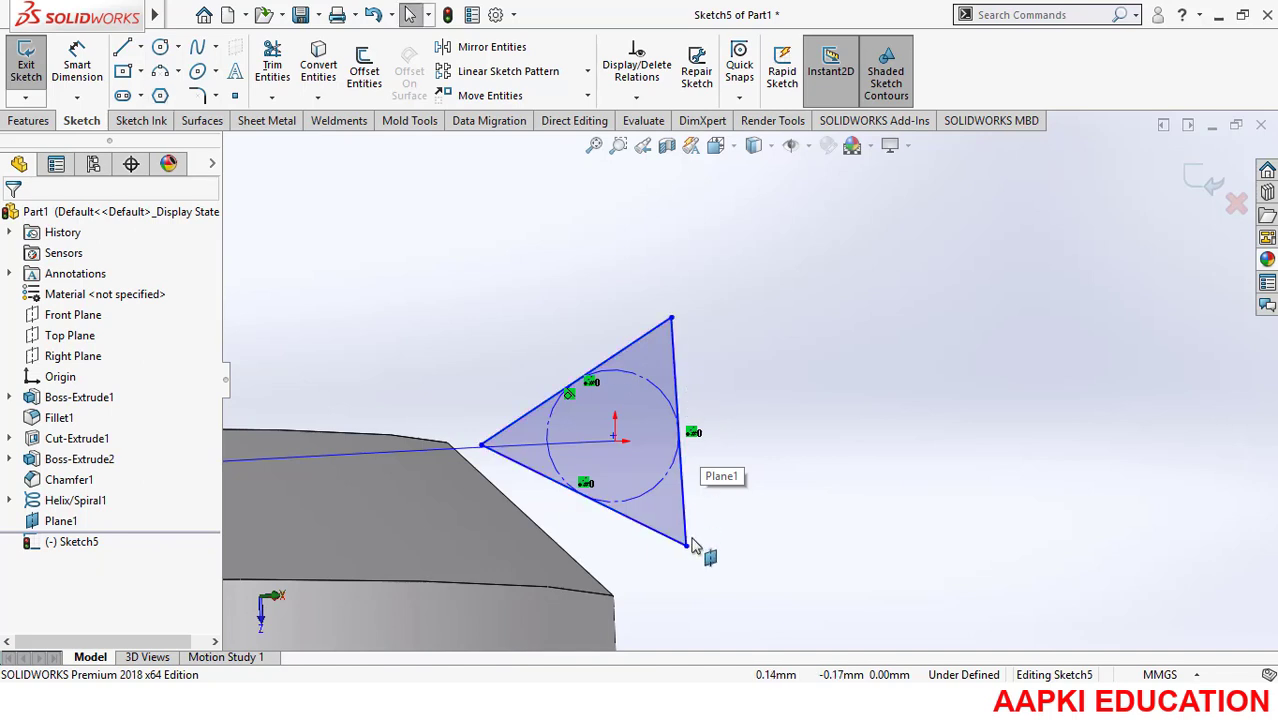
Step: Move the triangle outward, away from the shank, so its centre lies beyond the helix's start point
left_click_drag(686, 545, 736, 544)
left_click(661, 434)
left_click(614, 440, "ctrl")
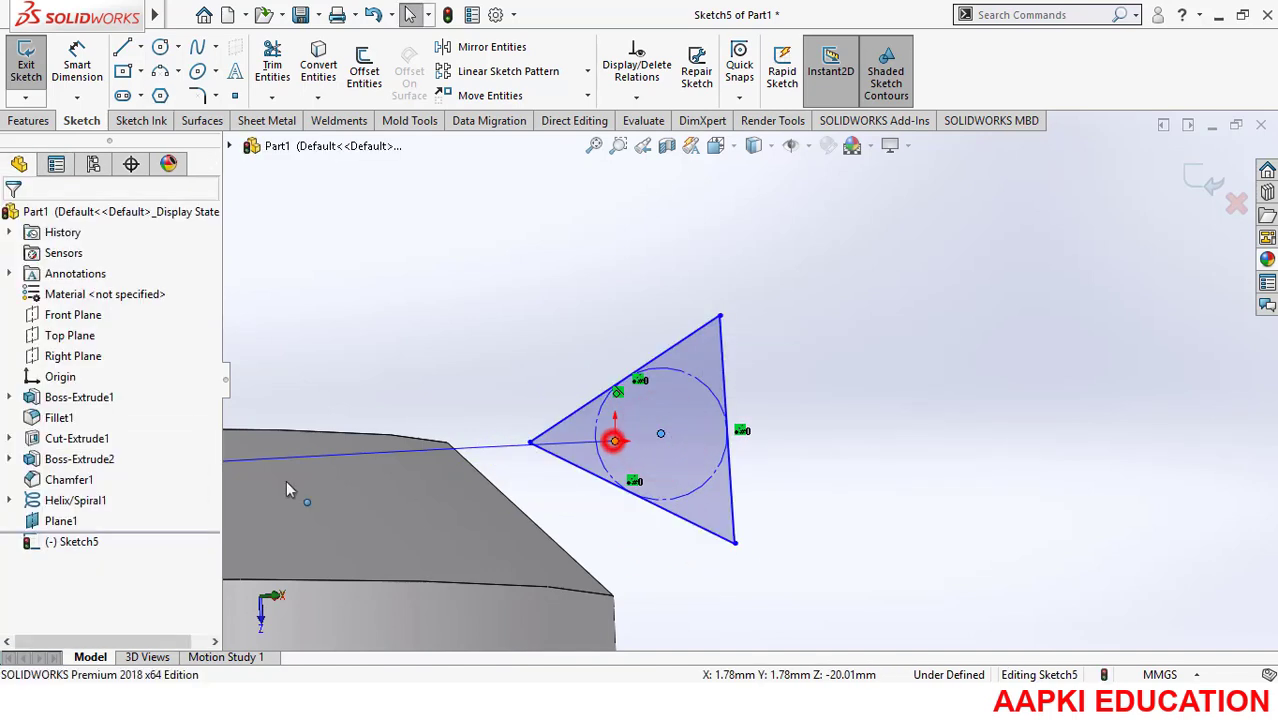
left_click(828, 505)
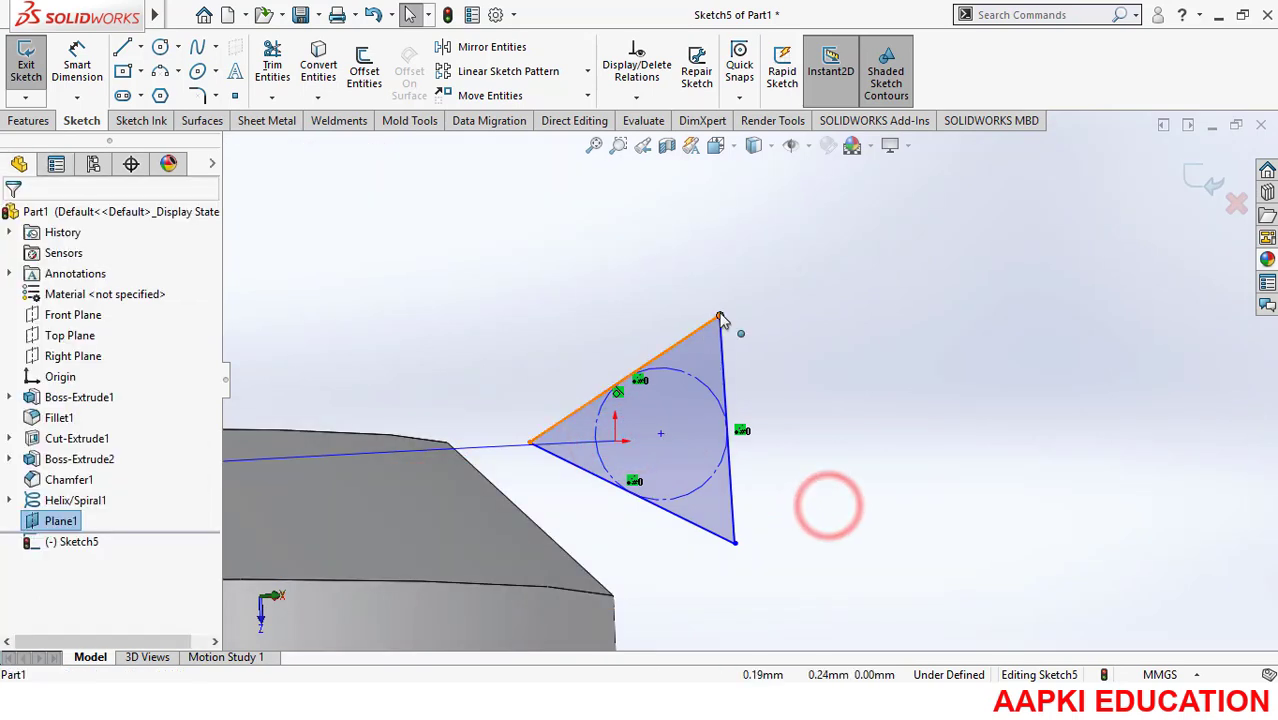
left_click(720, 325)
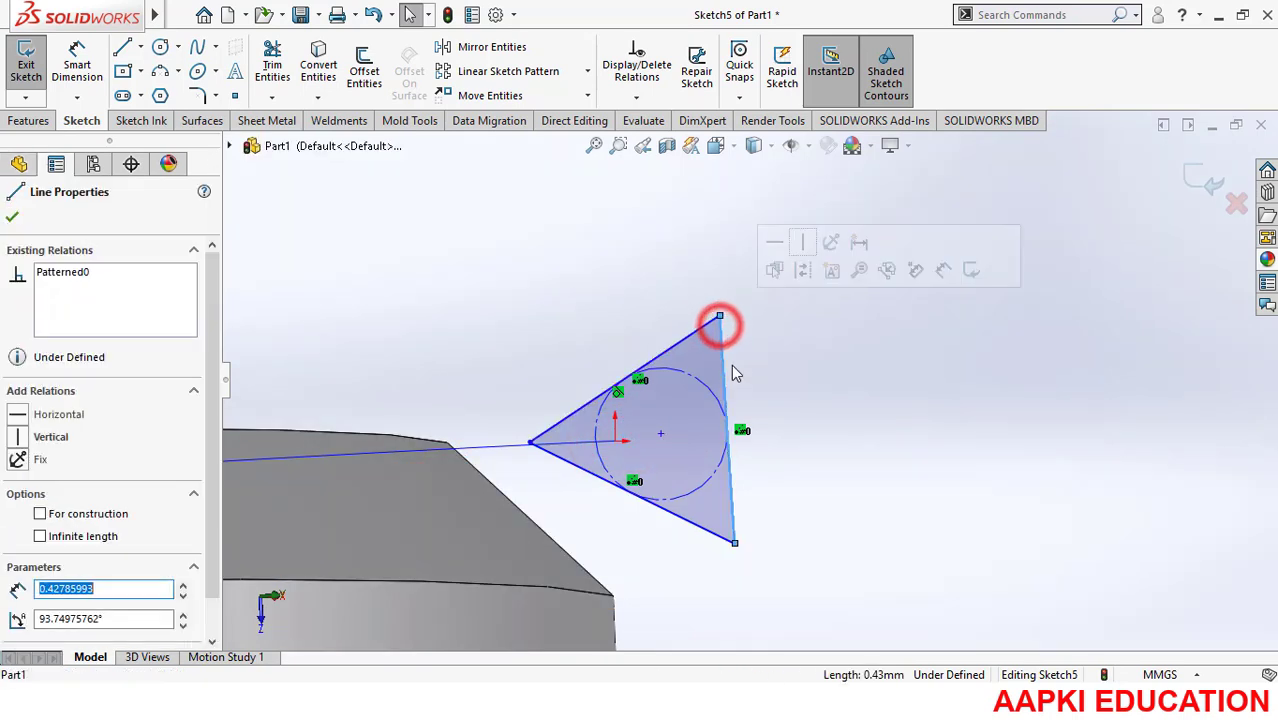
left_click(777, 243)
left_click(803, 243)
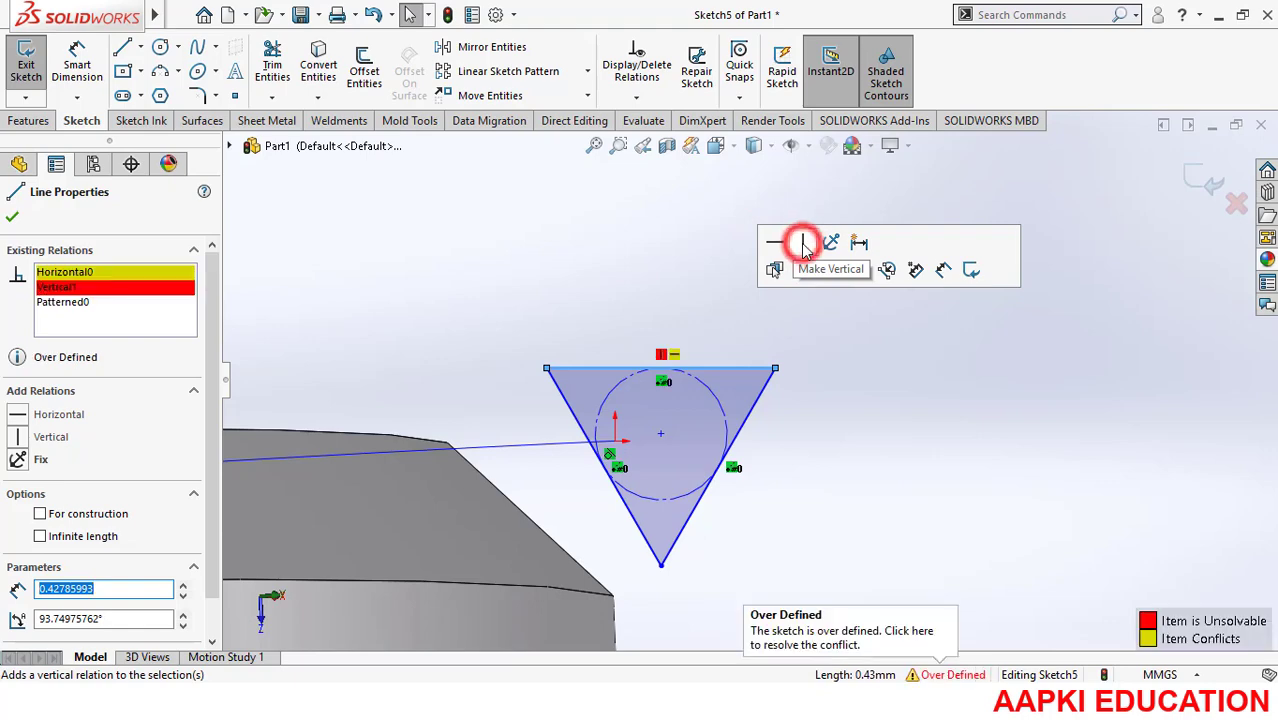
left_click(835, 434)
key("ctrl+z")
key("ctrl+z")
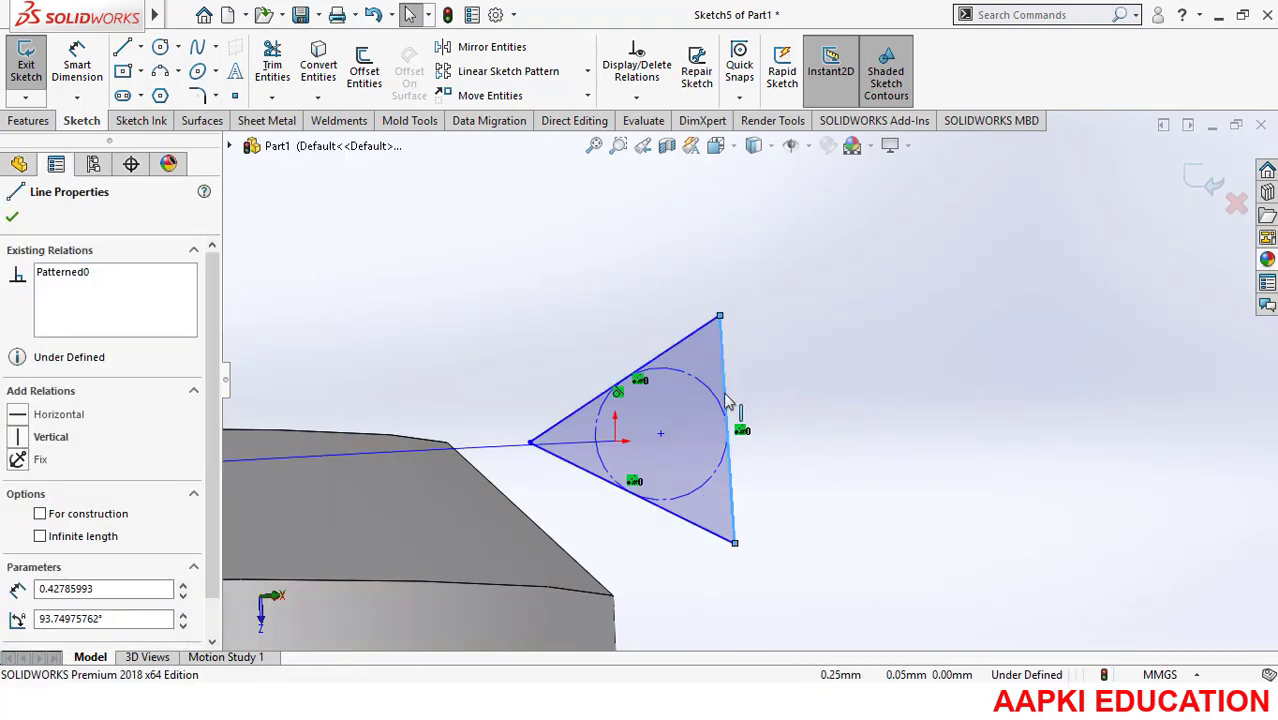
Step: Make the triangle's outer side vertical and draw a circle from its centre, tangent to its sides
left_click(802, 293)
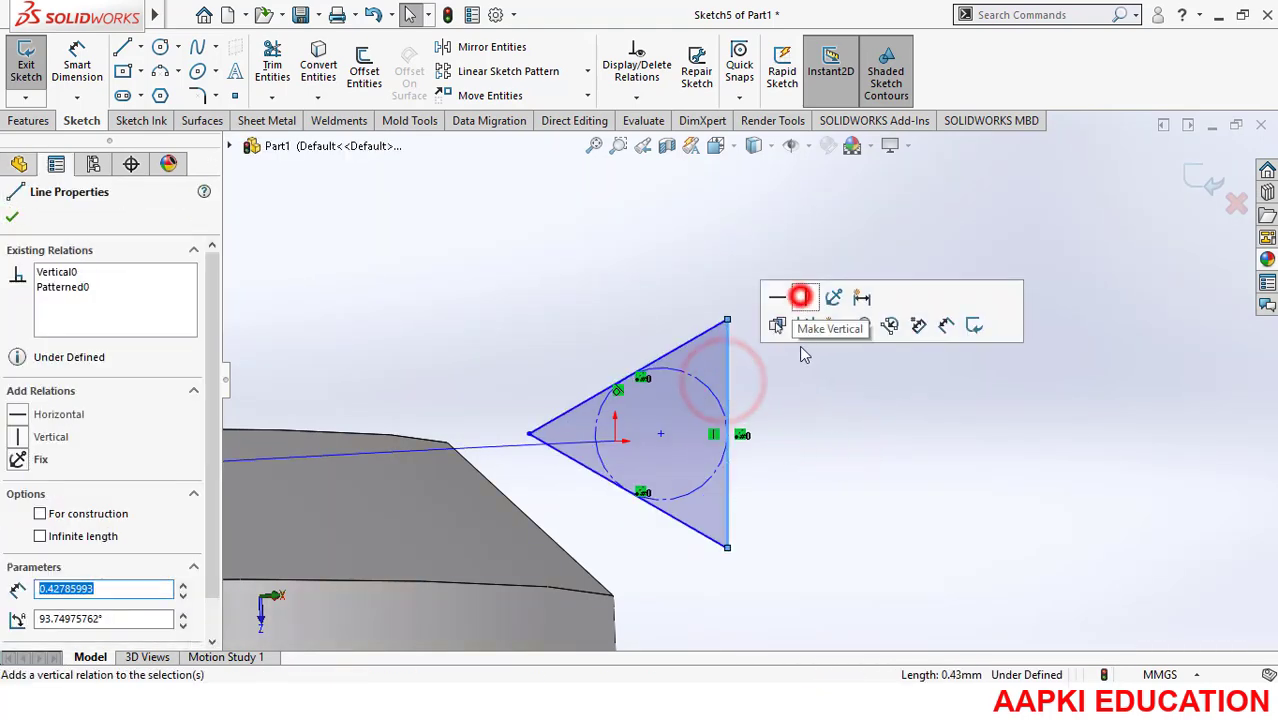
left_click(795, 430)
scroll(683, 445, "up", 4)
scroll(740, 411, "down", 3)
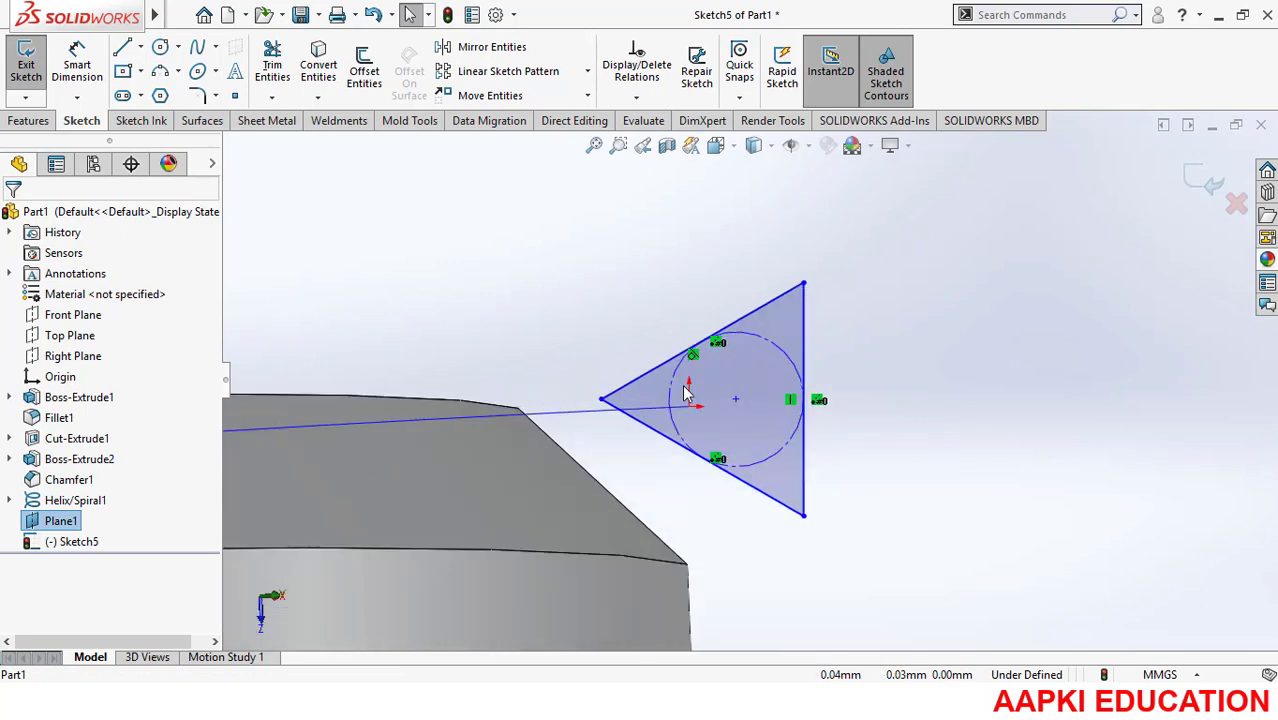
left_click(160, 47)
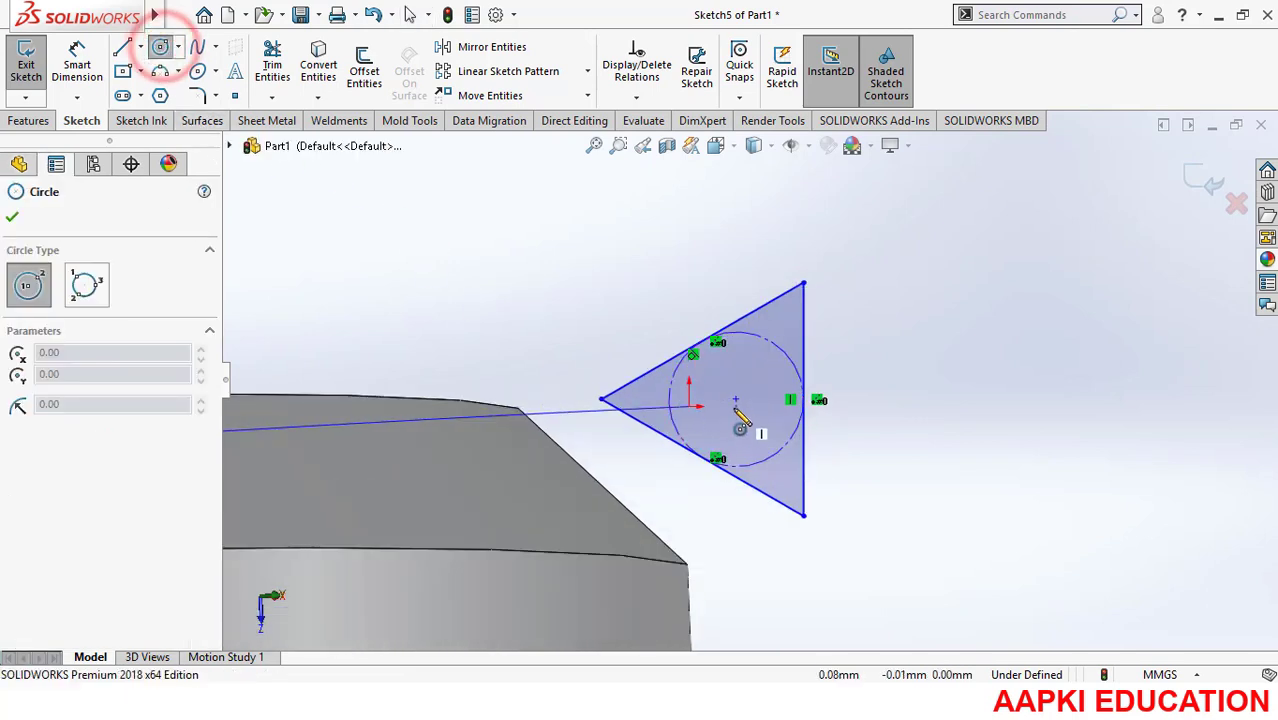
left_click(735, 399)
left_click(758, 338)
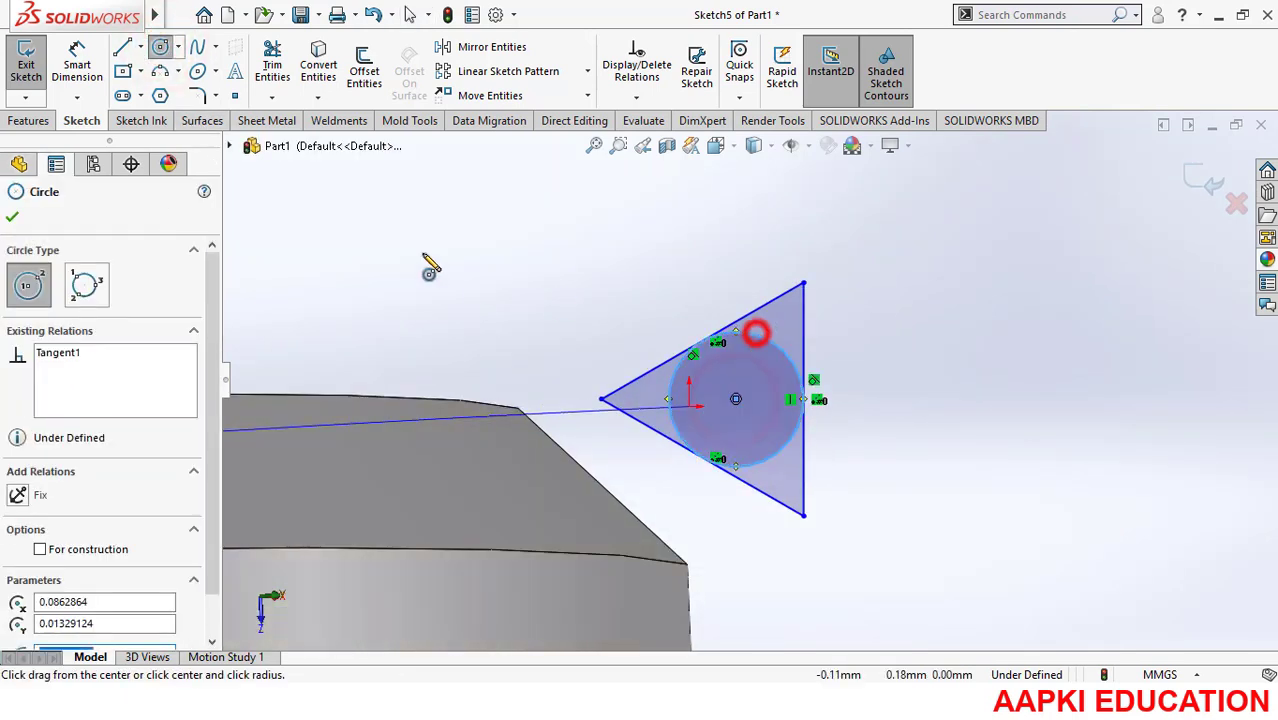
Step: Trim the triangle's corner facing the shank and the circle's excess arcs, leaving a closed thread profile with a rounded tip
left_click(272, 68)
mouse_move(645, 370)
left_mouse_down()
mouse_move(650, 465)
mouse_move(771, 437)
left_mouse_up()
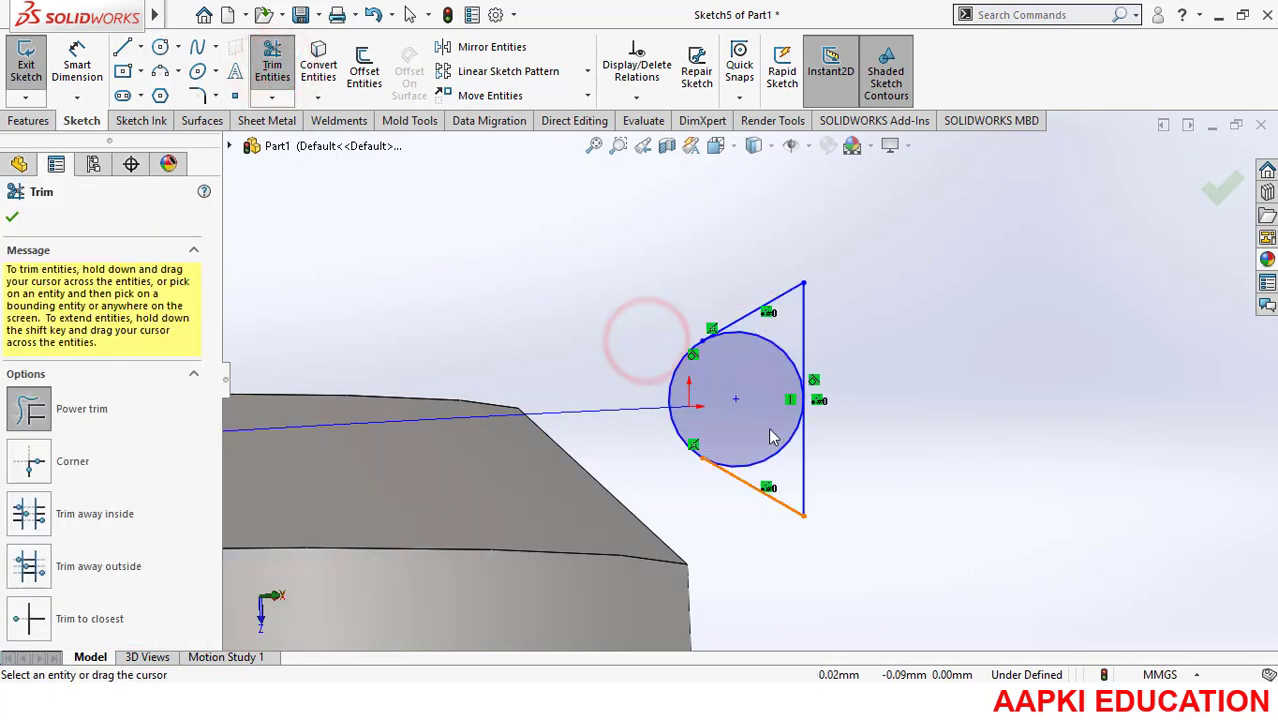
left_click_drag(781, 341, 777, 402)
left_click_drag(782, 471, 750, 432)
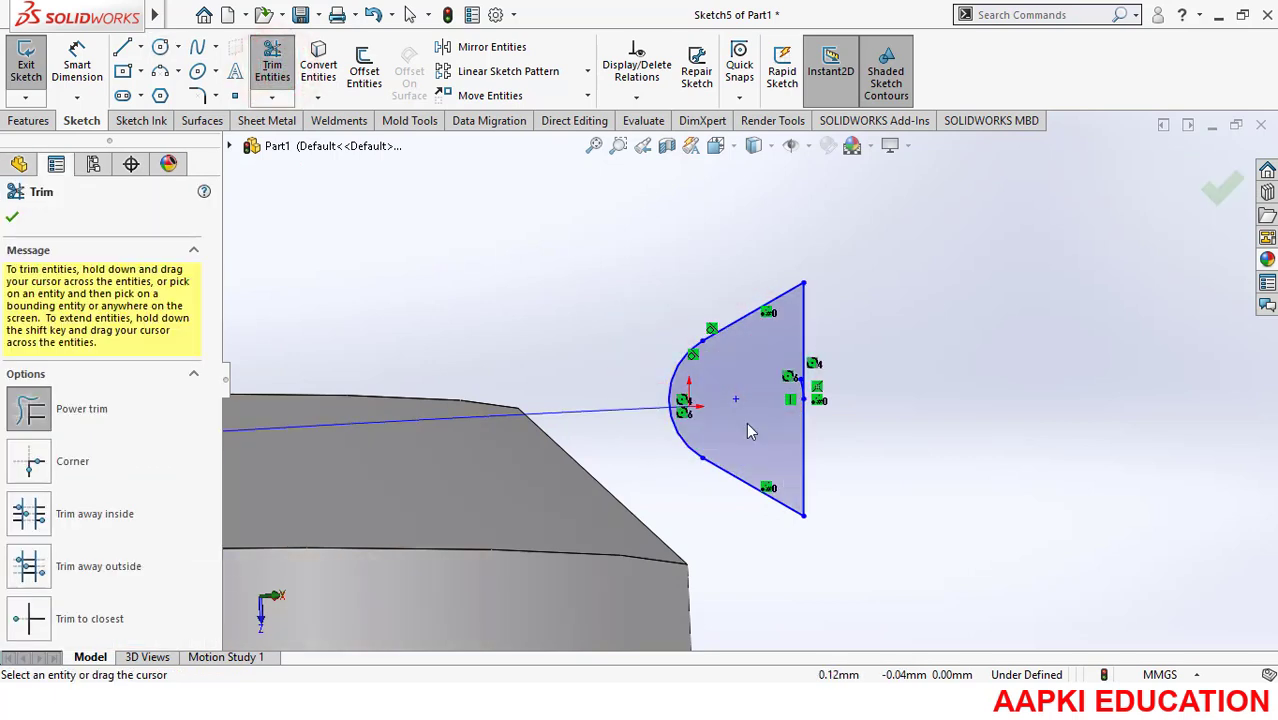
scroll(795, 392, "down", 10)
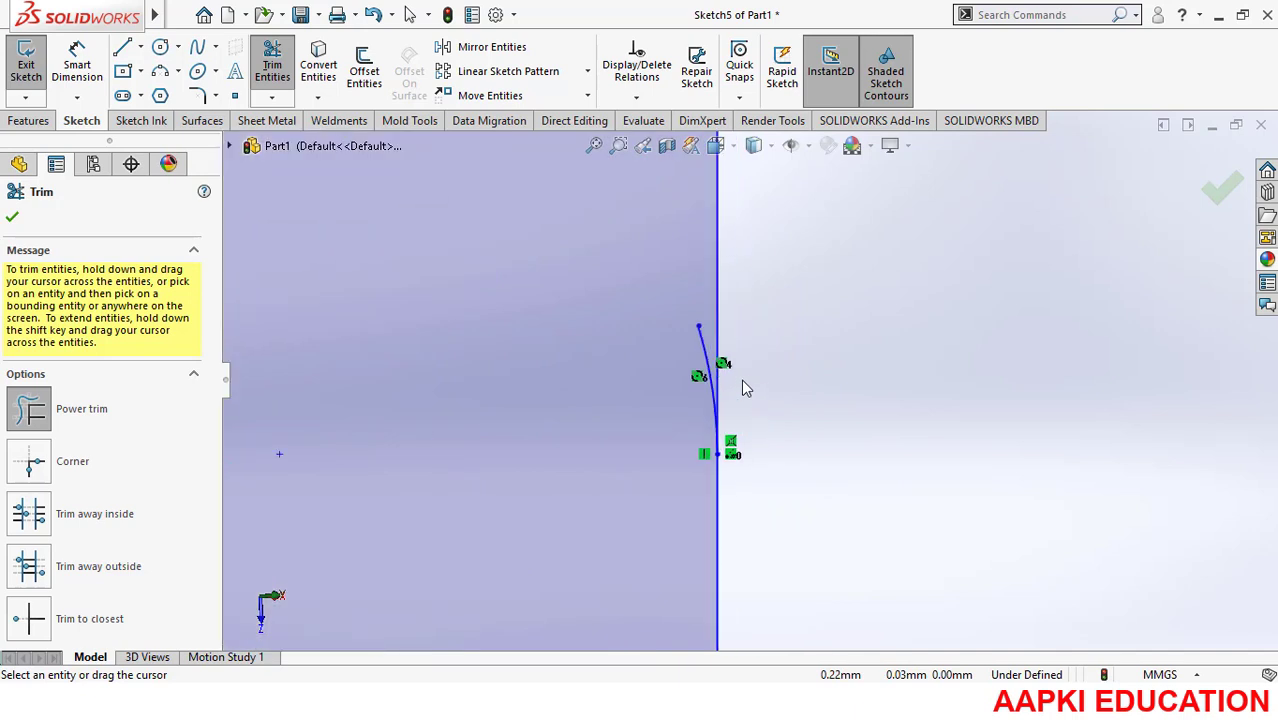
scroll(611, 345, "up", 10)
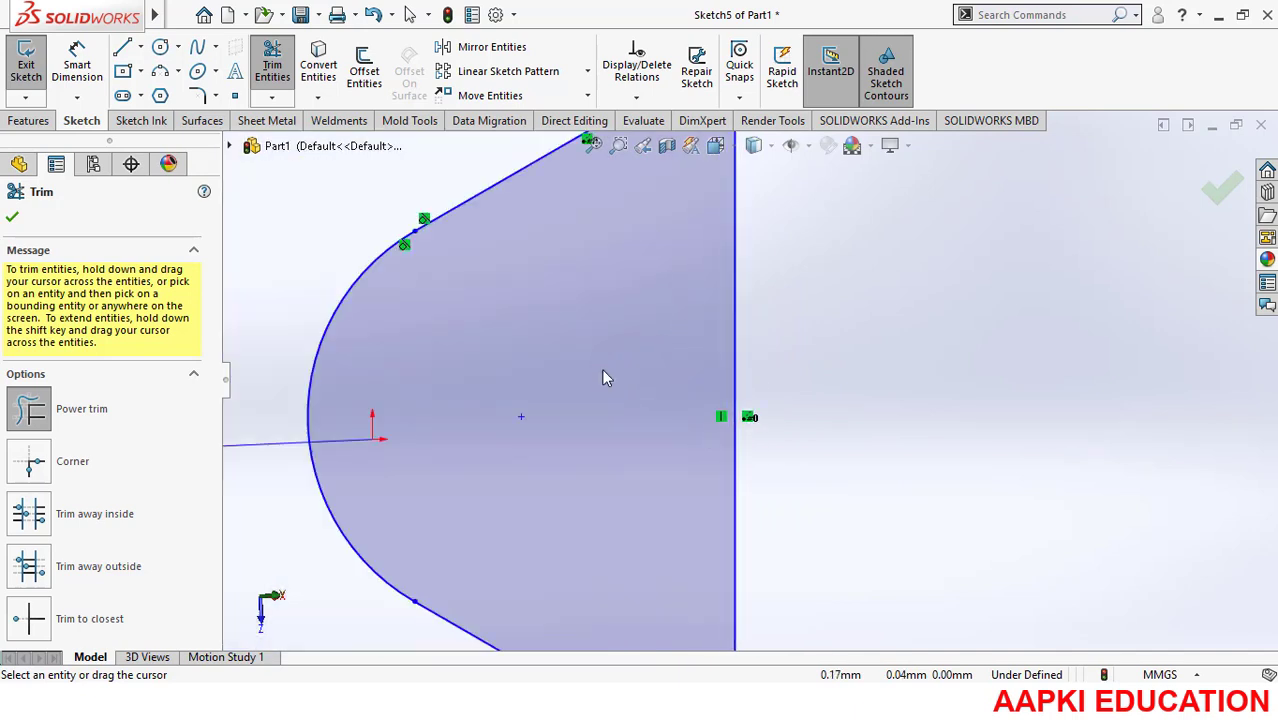
scroll(712, 440, "down", 6)
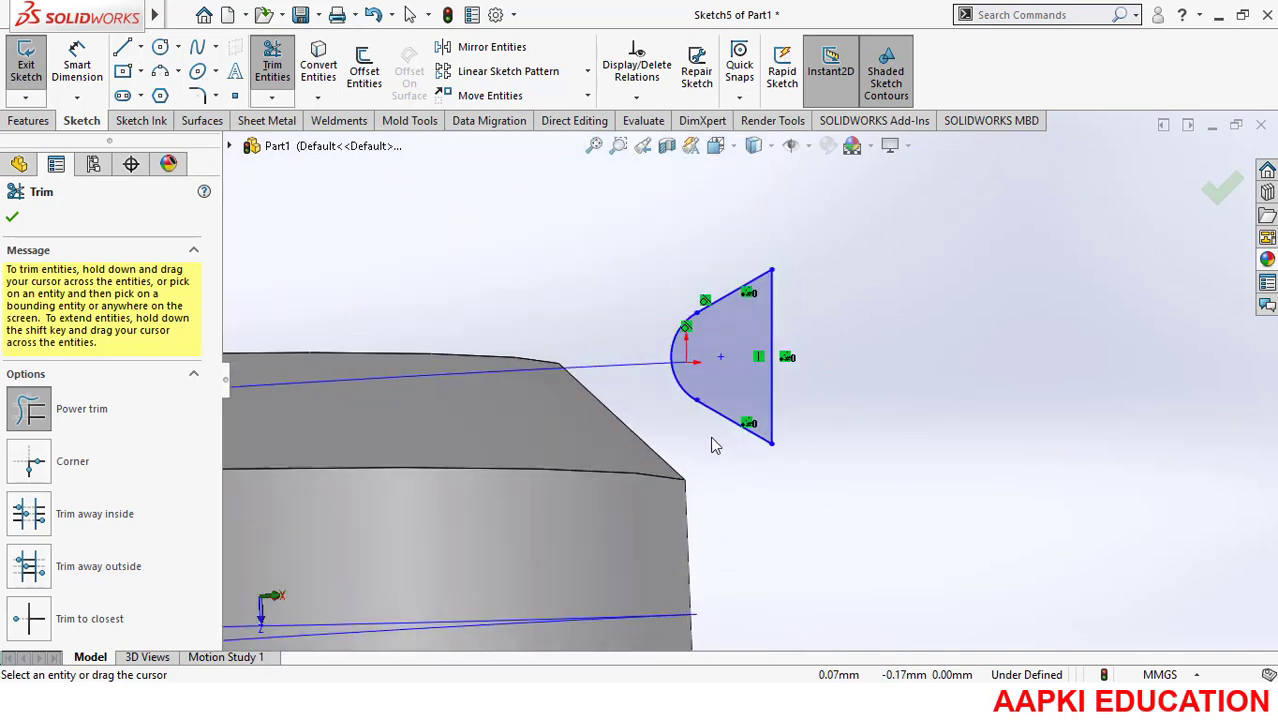
key("Escape")
Step: Move the rounded thread profile towards the shank, bringing its arc centre close to the helix's start point
mouse_move(743, 361)
left_mouse_down()
mouse_move(666, 380)
mouse_move(676, 370)
left_mouse_up()
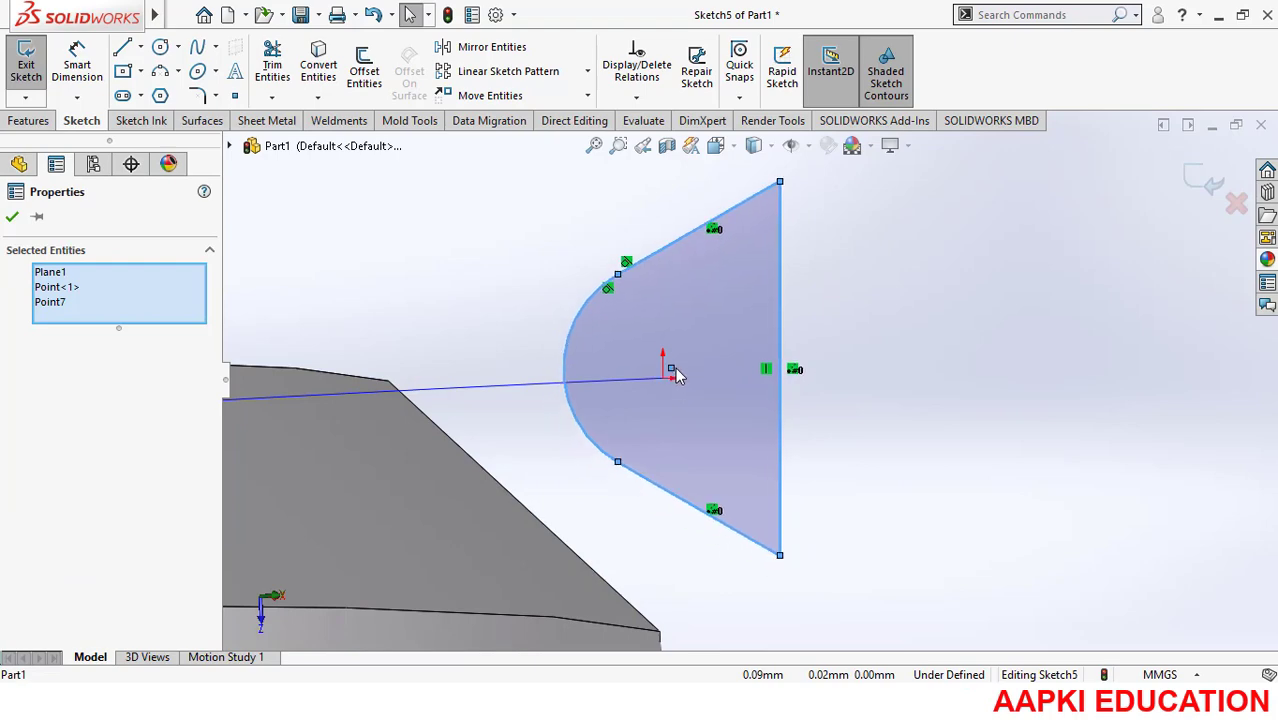
left_click(668, 368)
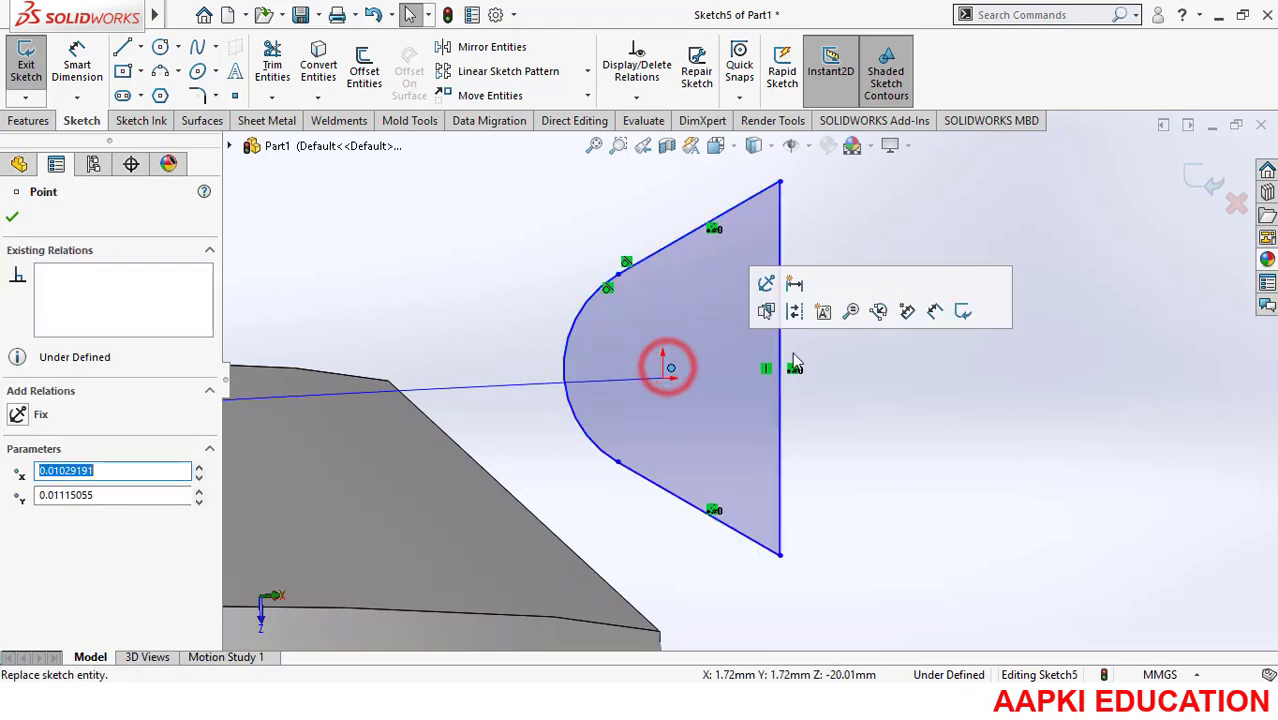
left_click(15, 215)
Step: Reopen the thread profile sketch and set the arc's radius to 0.15 mm
right_click(60, 541)
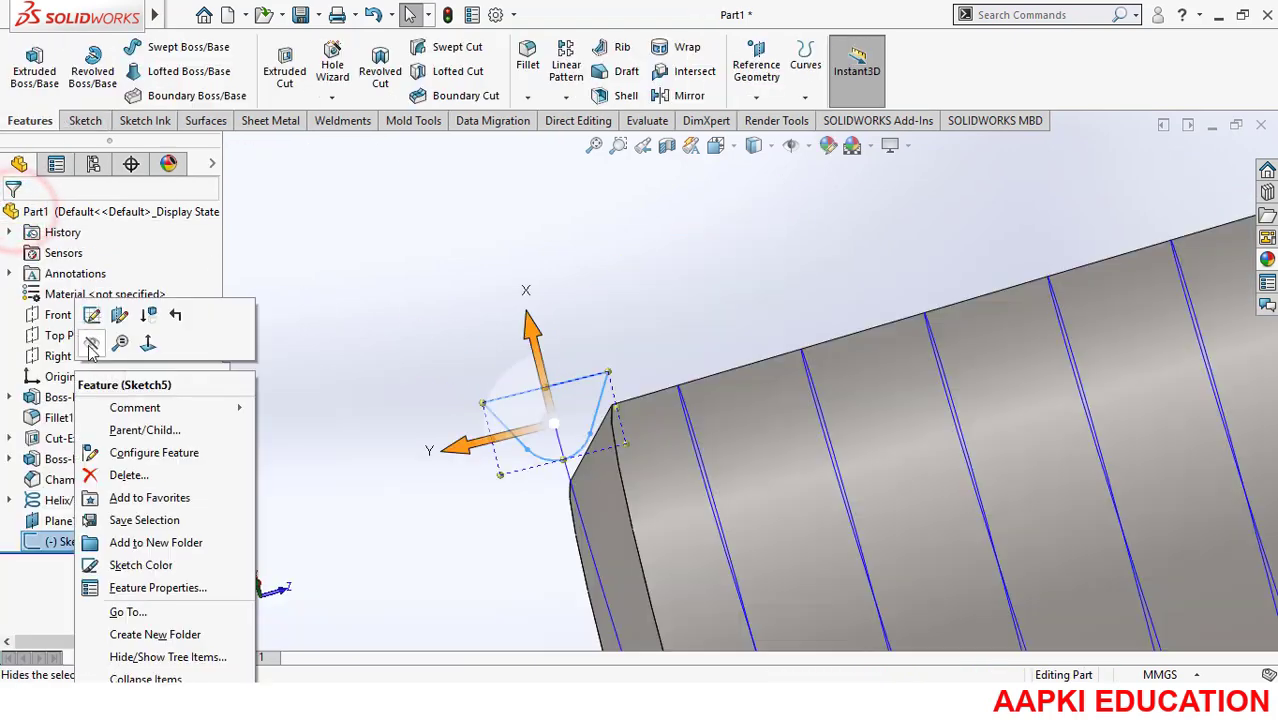
left_click(90, 318)
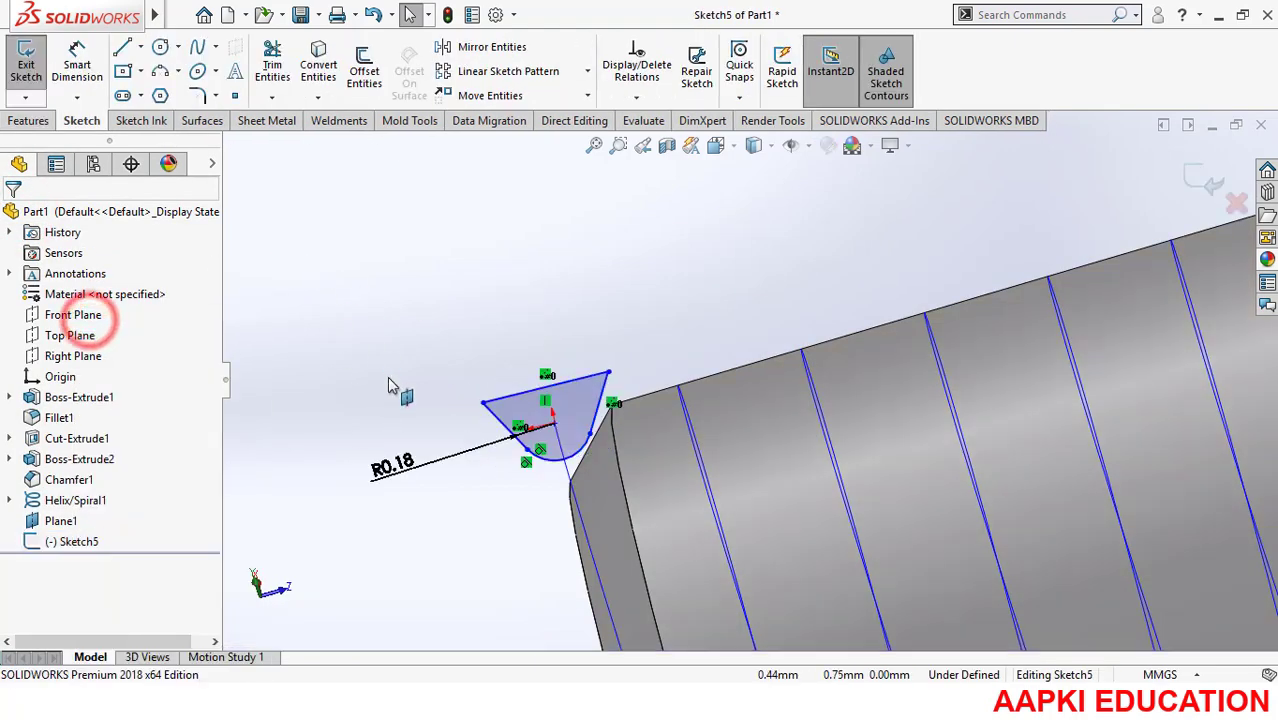
double_click(390, 463)
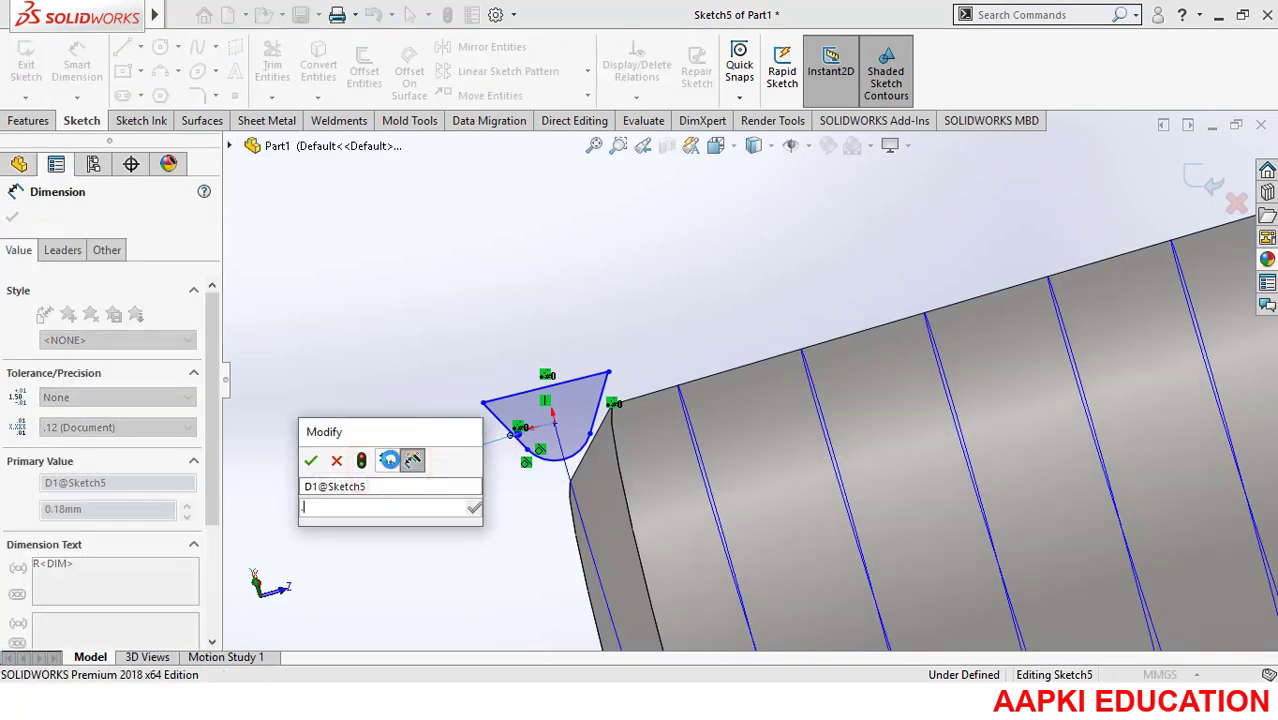
type("0.15")
key("Return")
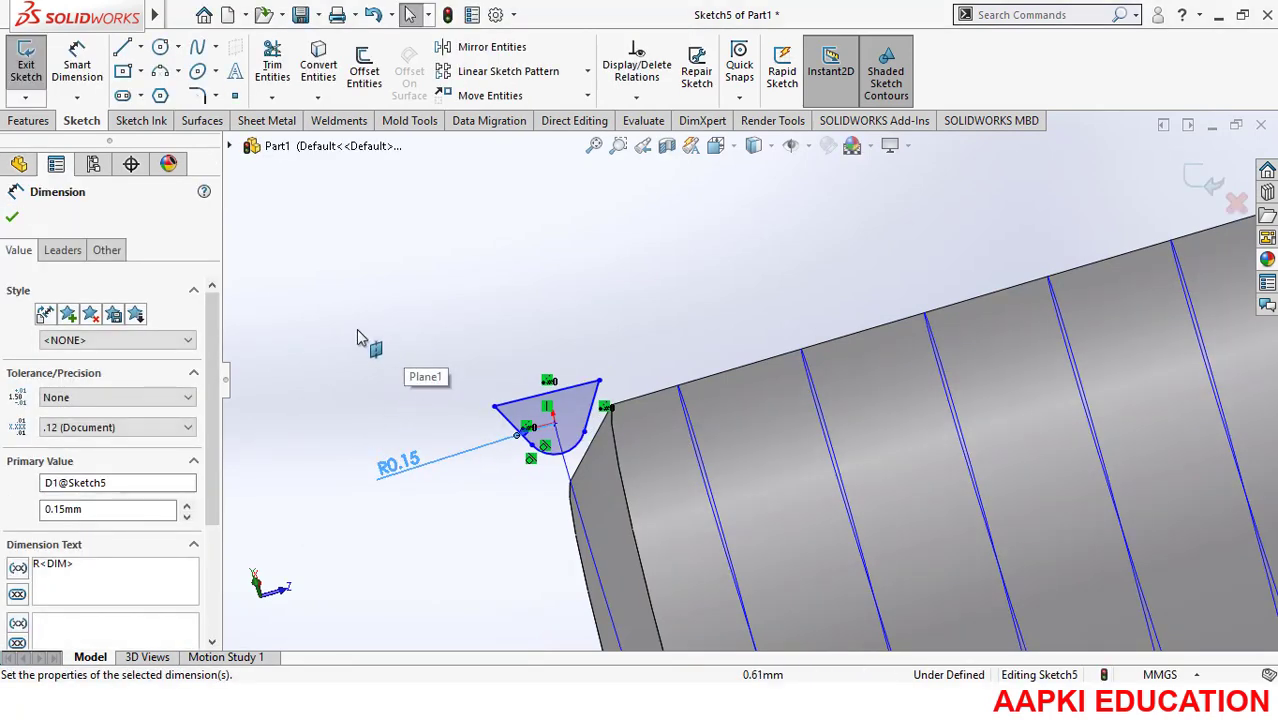
Step: Close the thread profile sketch and make a swept cut of the profile along the helix
left_click(12, 216)
left_click(28, 120)
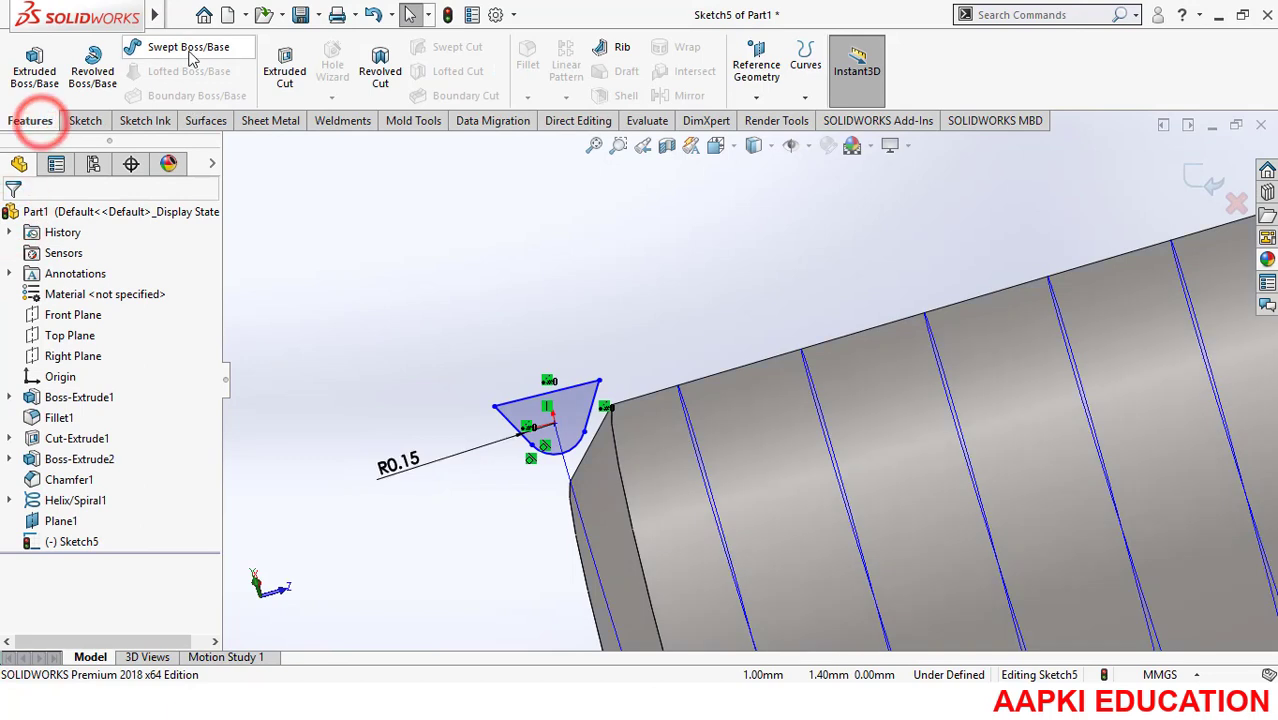
left_click(1187, 180)
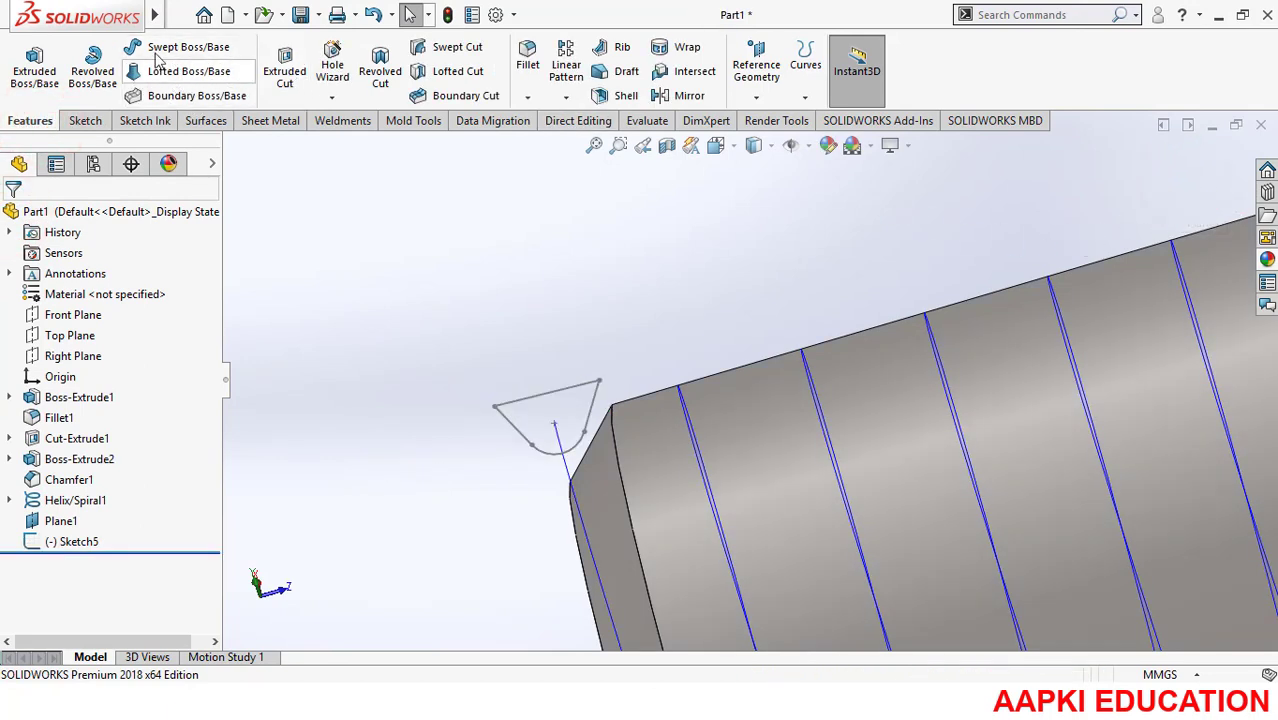
left_click(532, 444)
left_click(564, 478)
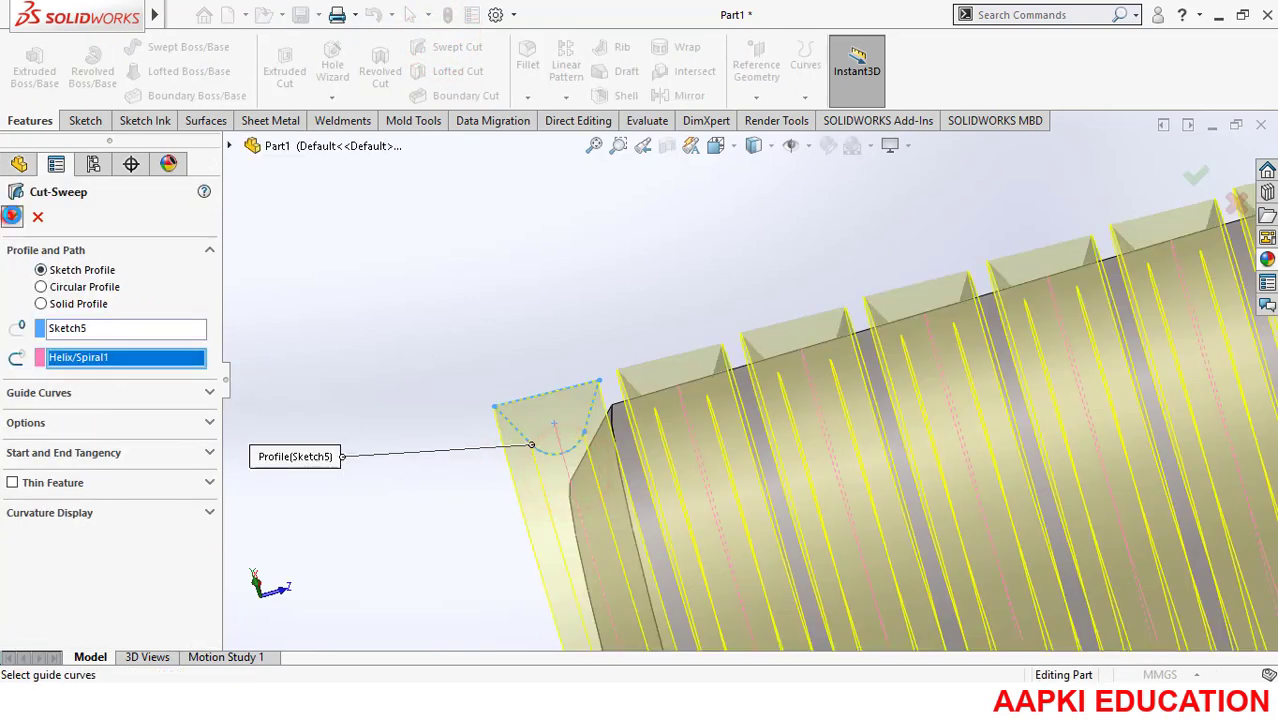
key("Return")
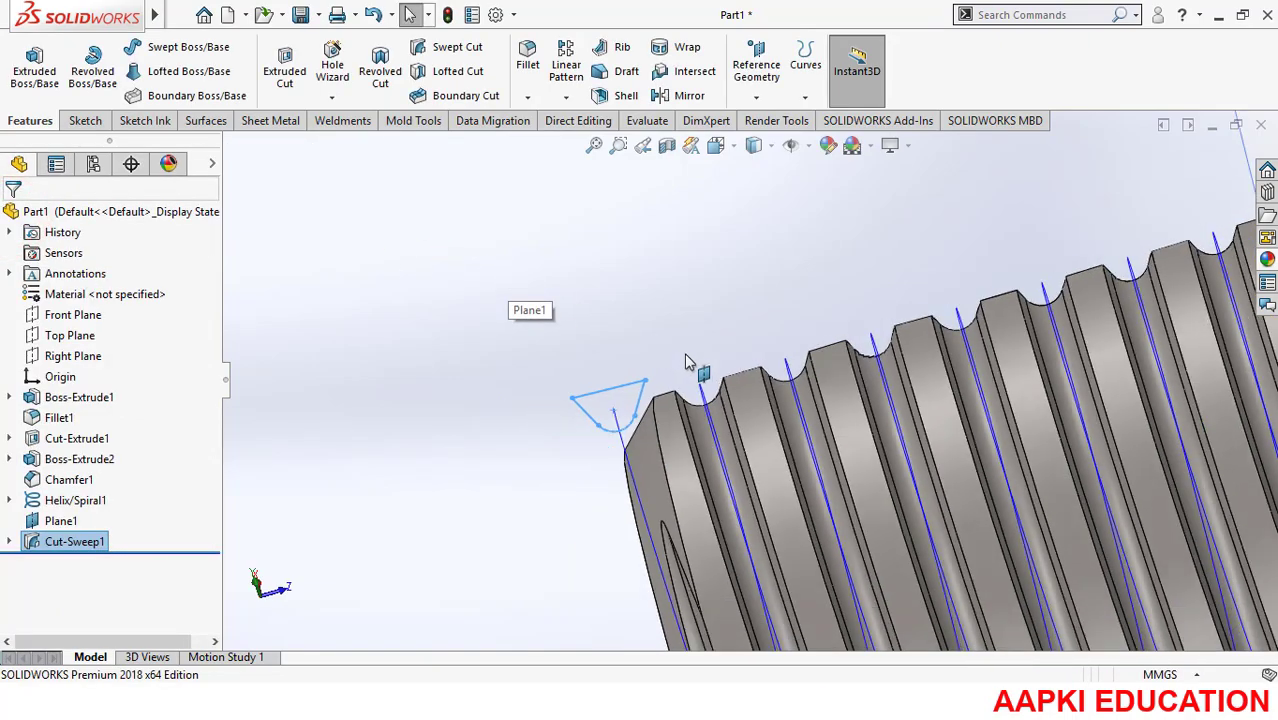
scroll(752, 394, "up", 7)
middle_click_drag(886, 452, 907, 300)
scroll(1060, 330, "down", 5)
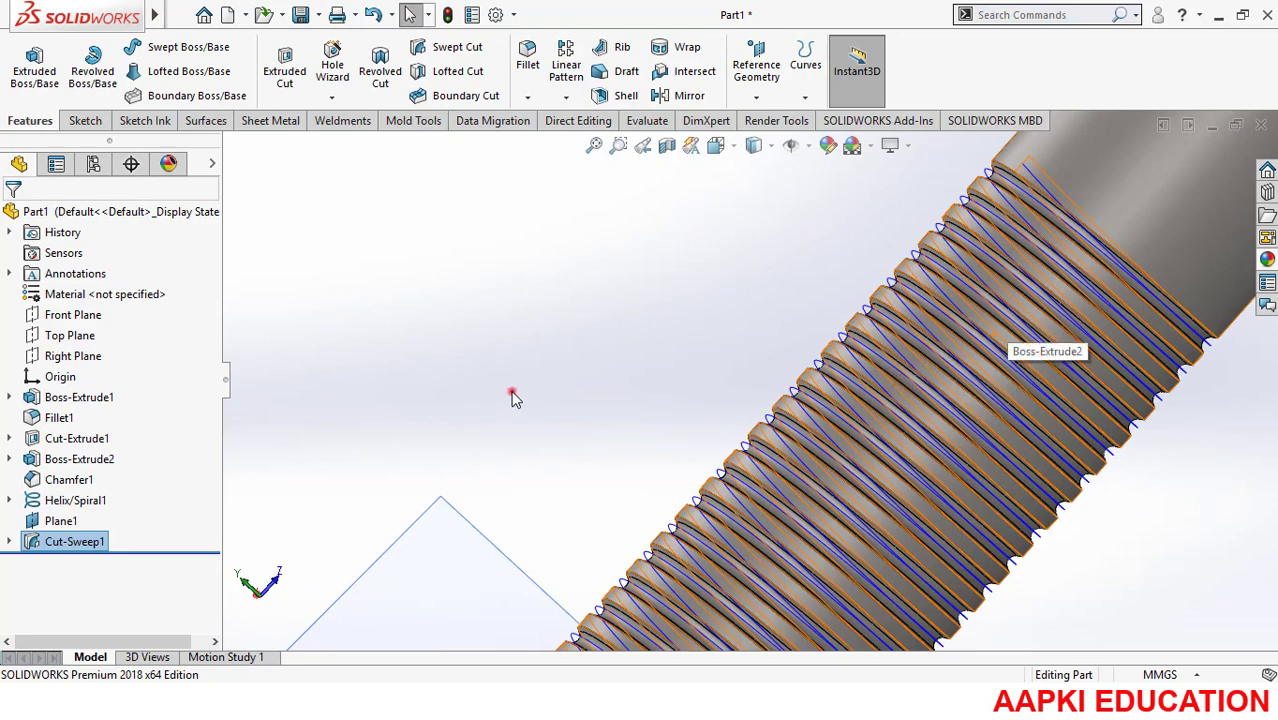
left_click(511, 394)
scroll(608, 365, "up", 6)
scroll(528, 580, "down", 3)
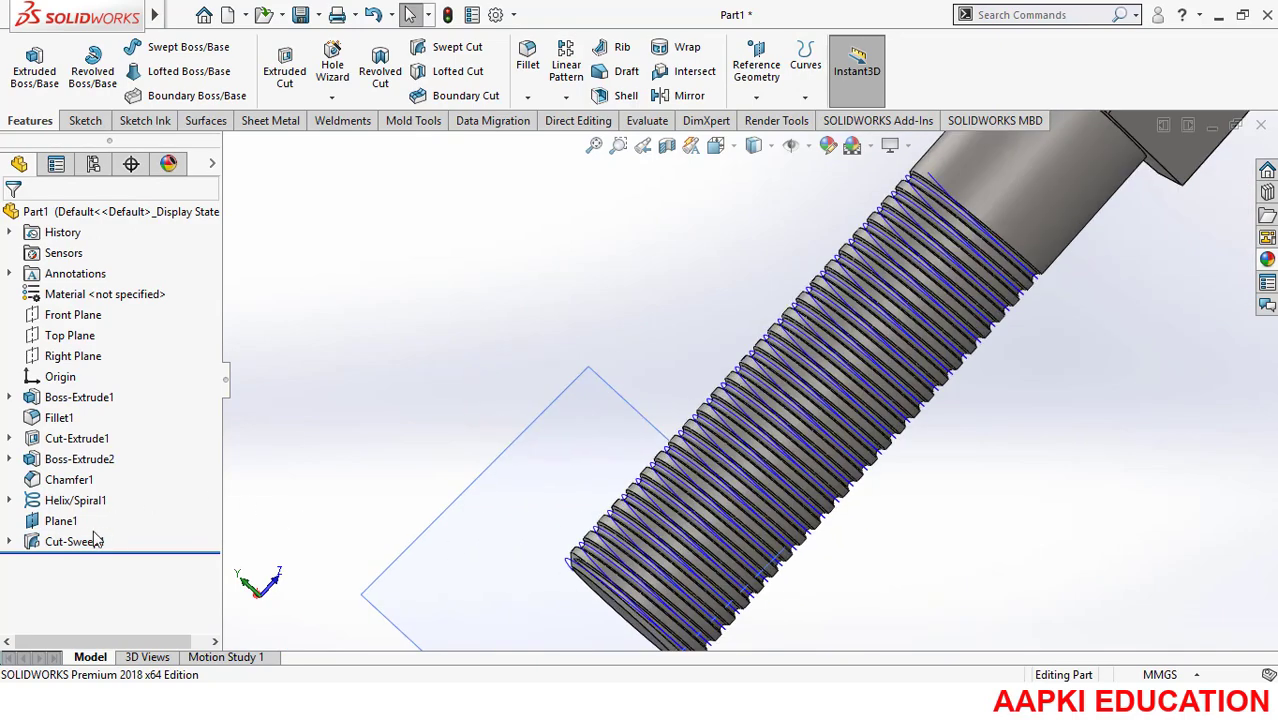
left_click(9, 500)
right_click(80, 521)
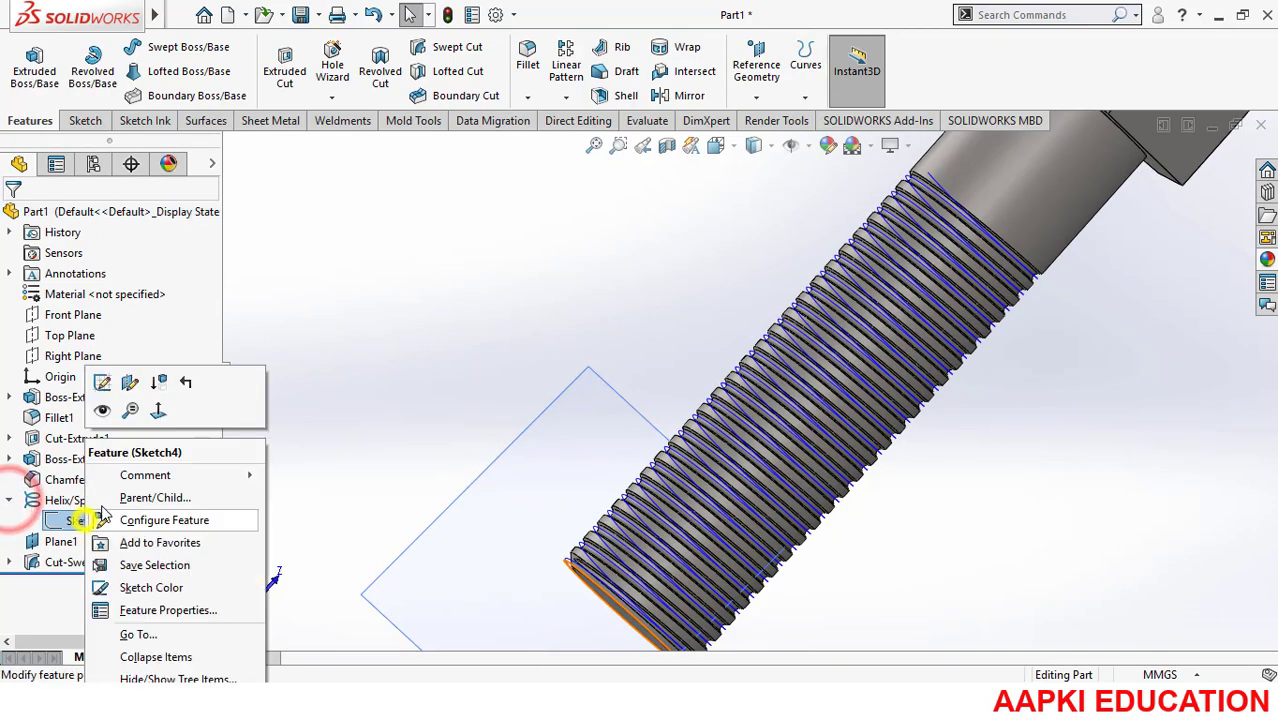
left_click(101, 382)
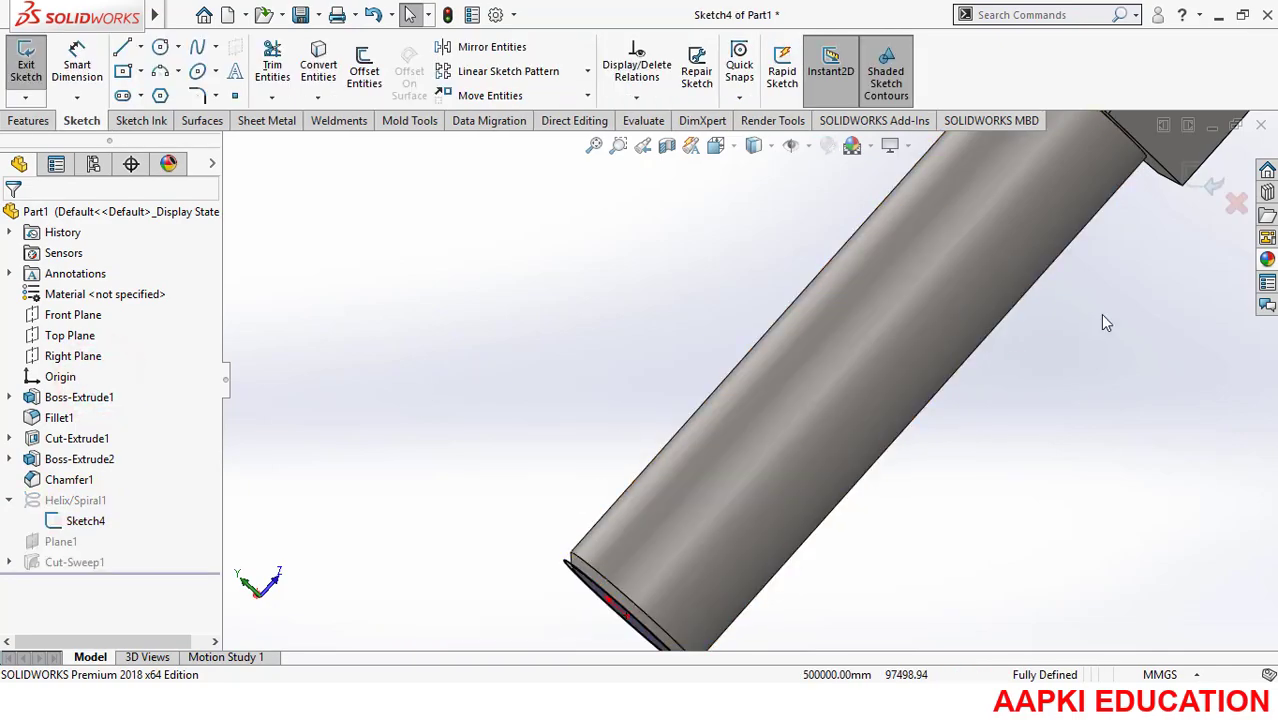
left_click(1208, 192)
Step: Edit the helix definition and increase its number of revolutions by a few turns
scroll(600, 500, "down", 4)
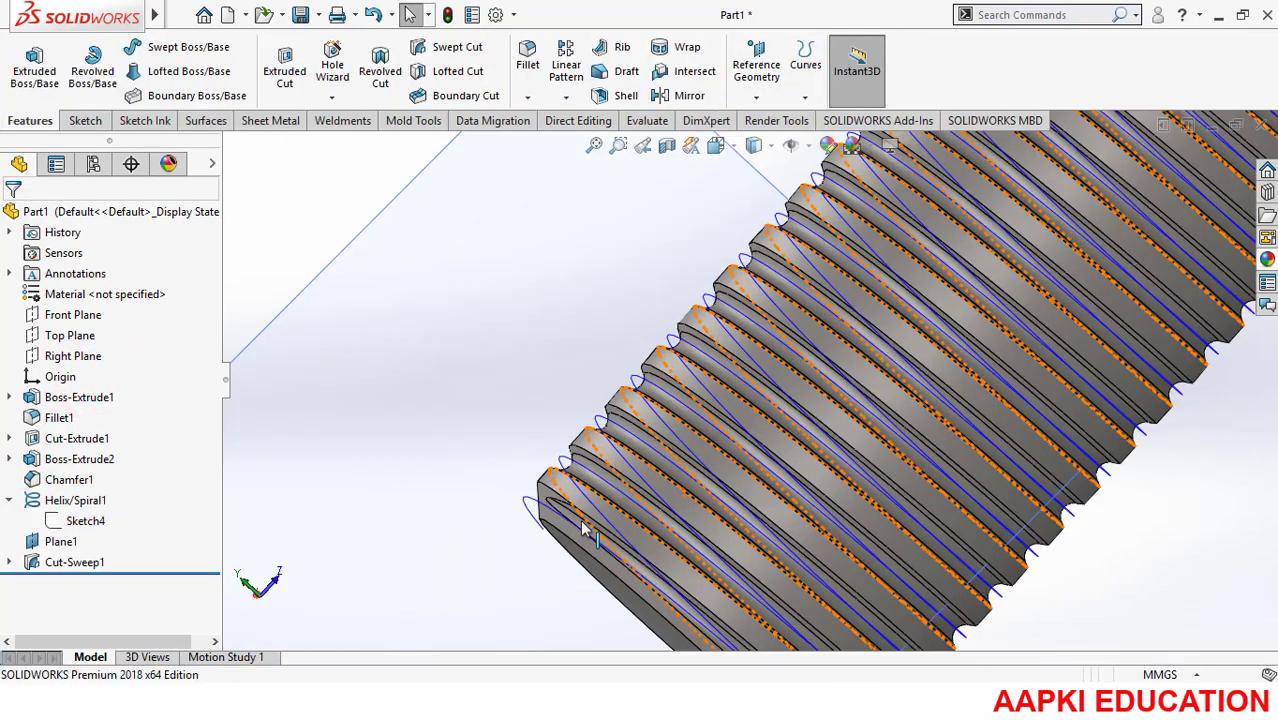
middle_click_drag(668, 464, 642, 428)
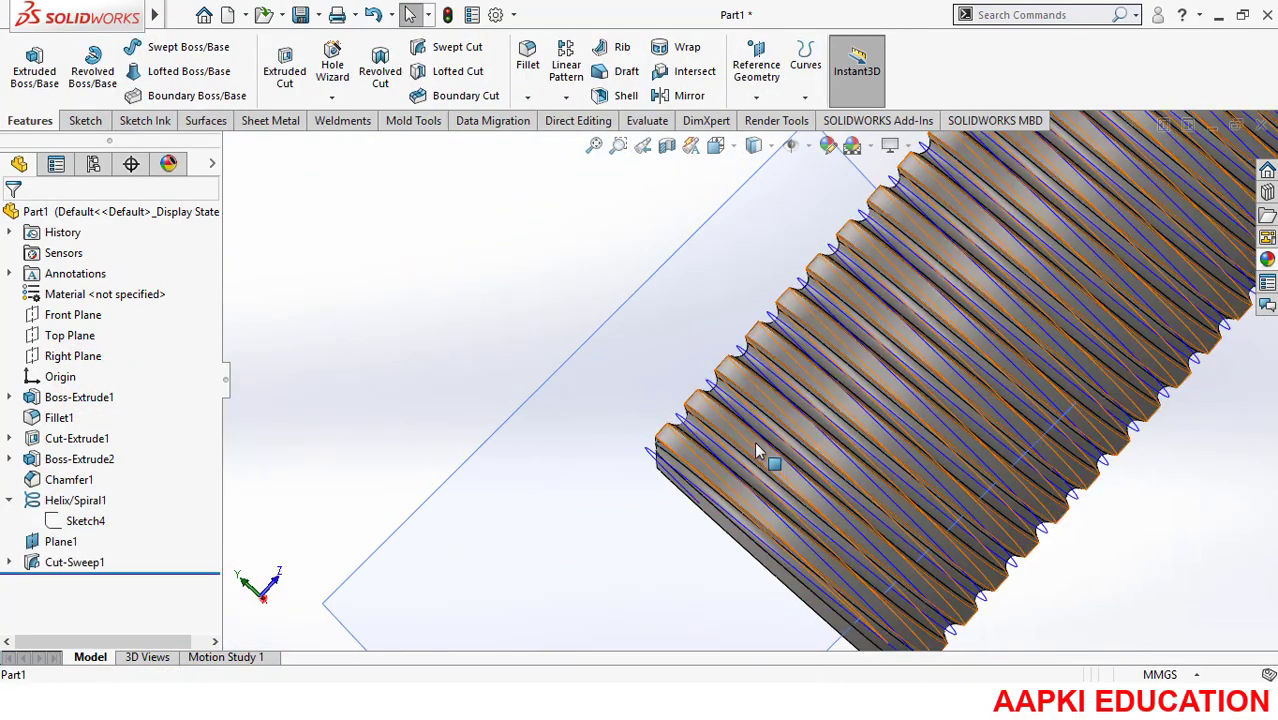
right_click(75, 500)
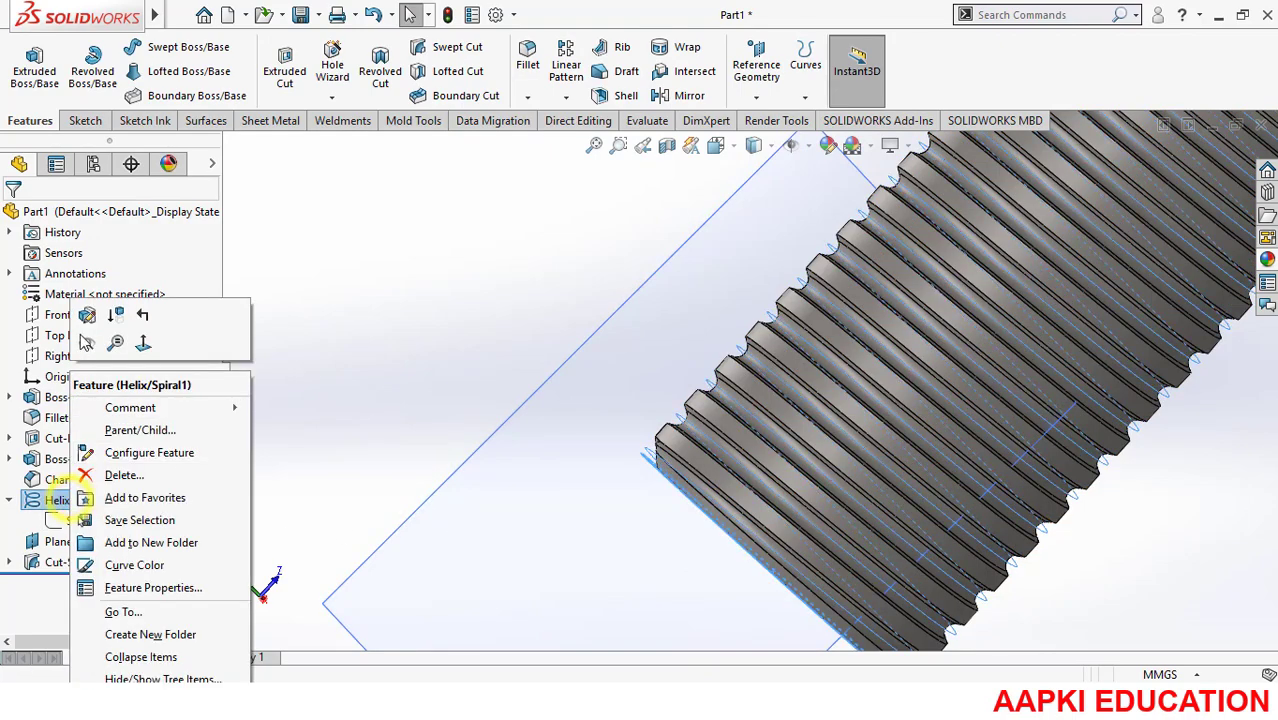
left_click(88, 302)
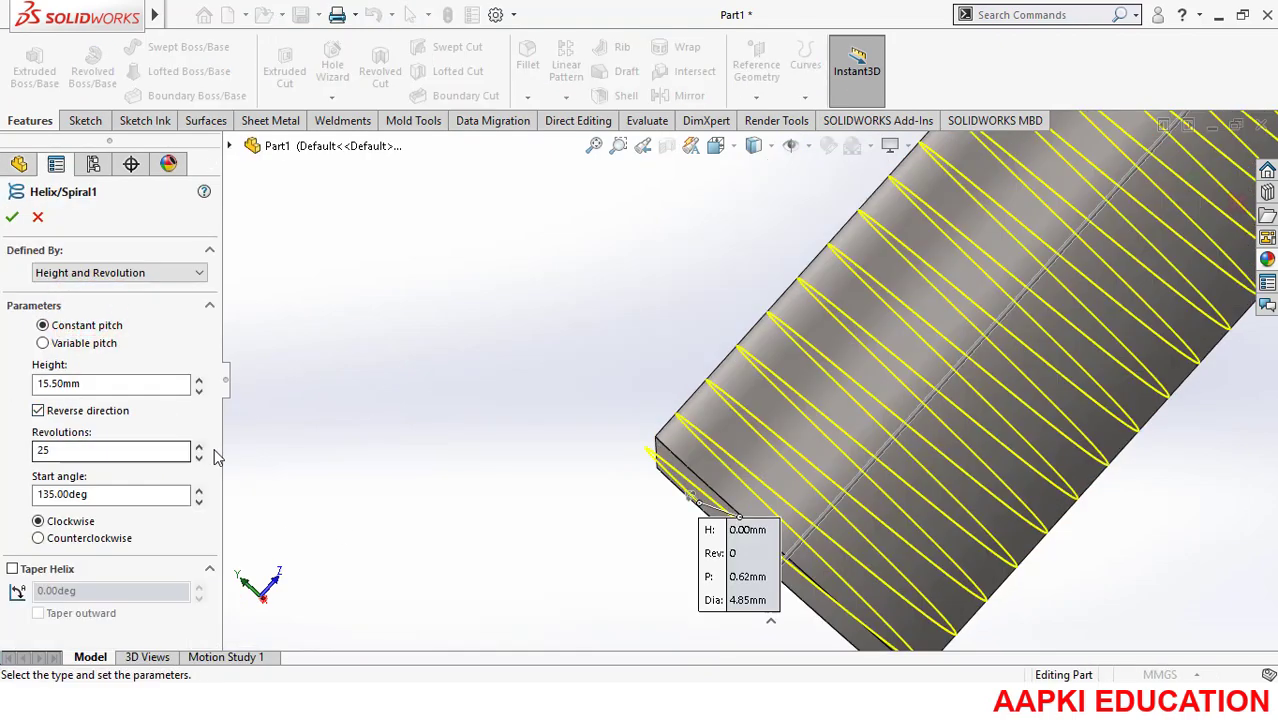
left_click(198, 445)
left_click(198, 445)
left_click(198, 445)
left_click(198, 445)
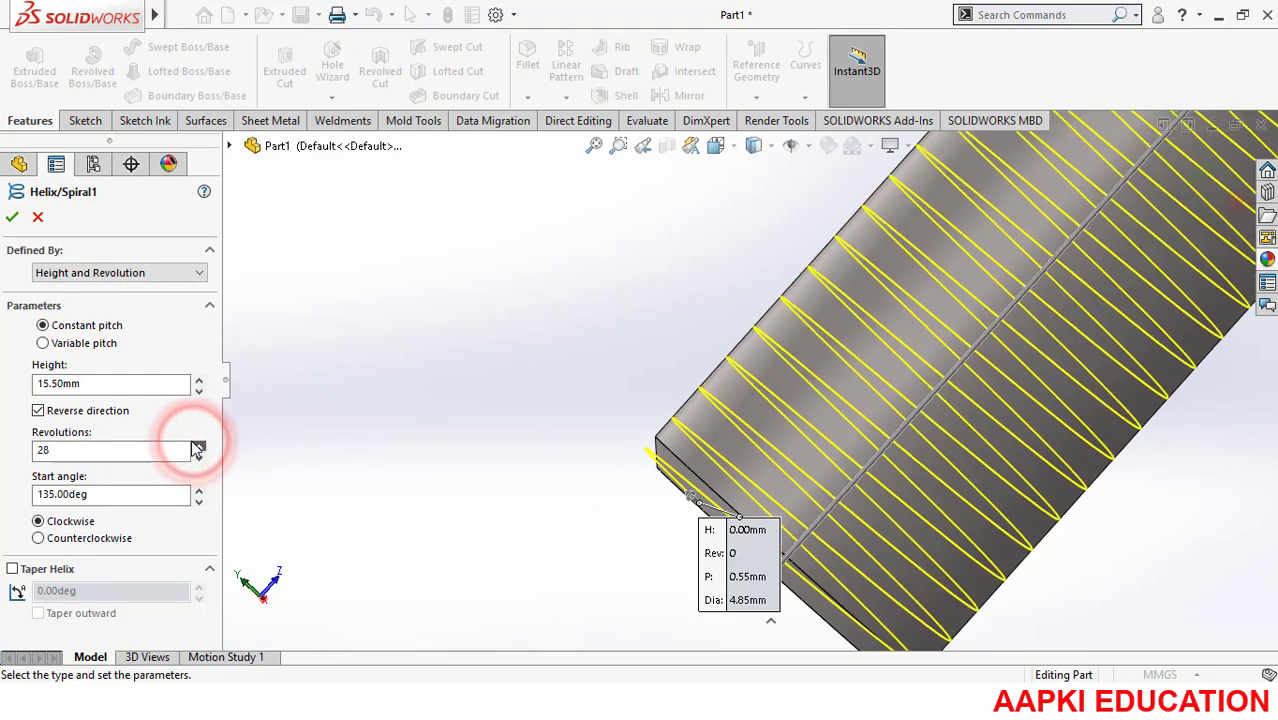
left_click(198, 445)
left_click(12, 217)
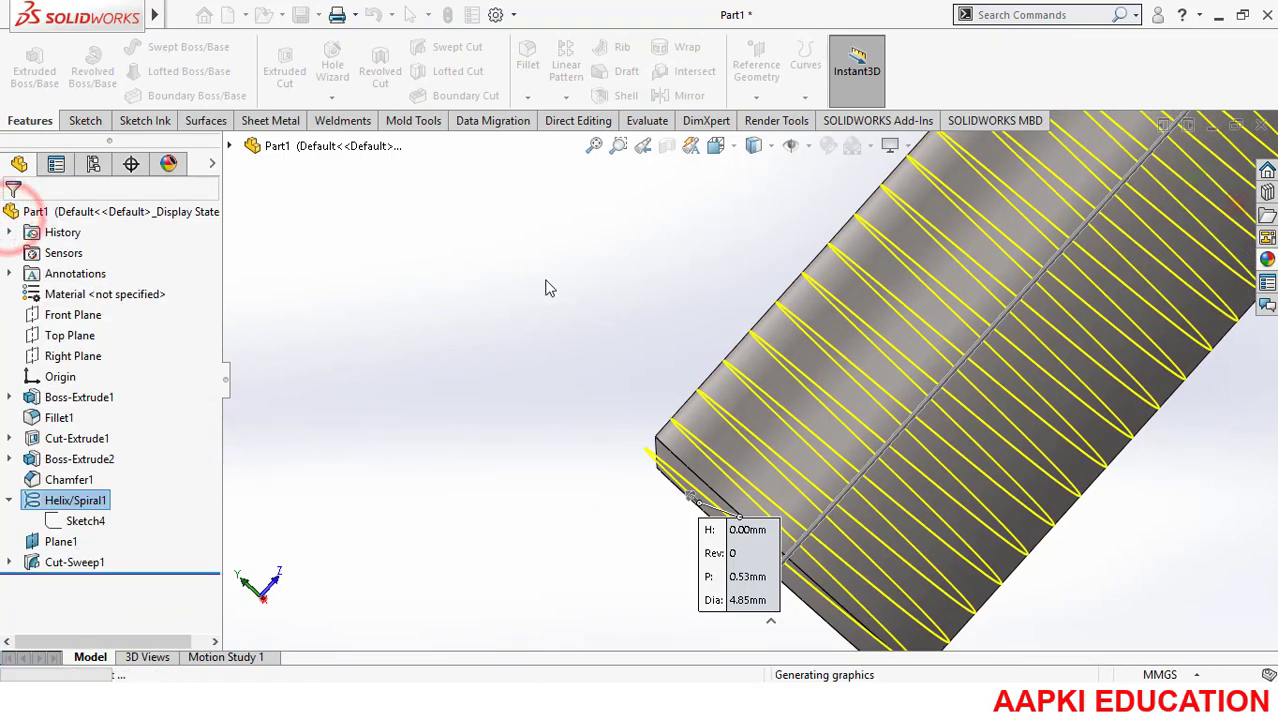
Step: Set the helix's number of revolutions to 40
right_click(92, 508)
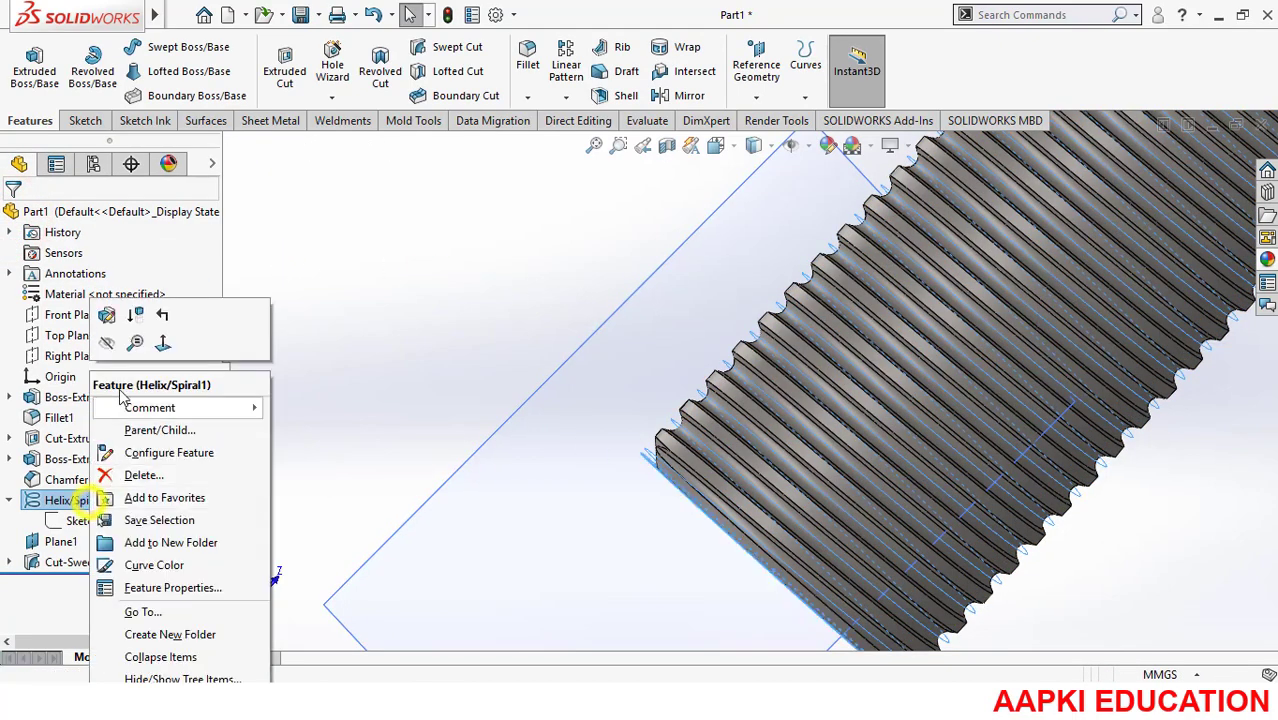
left_click(118, 313)
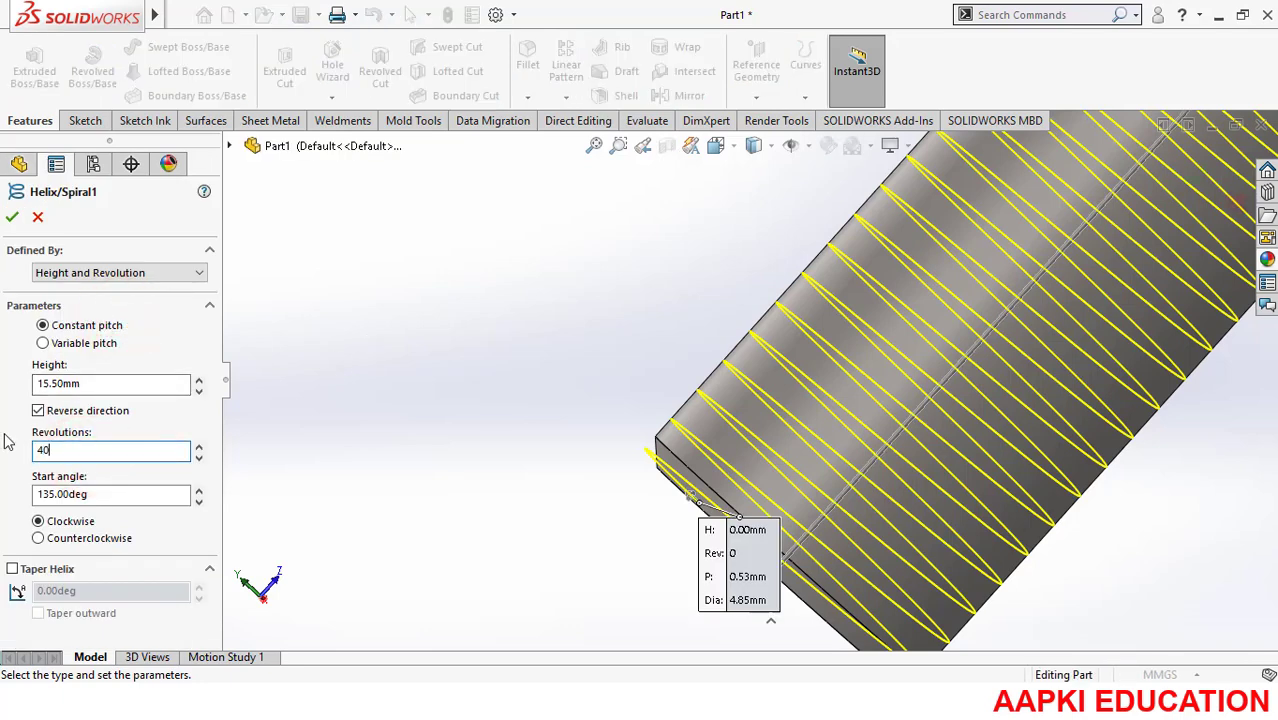
left_click(12, 217)
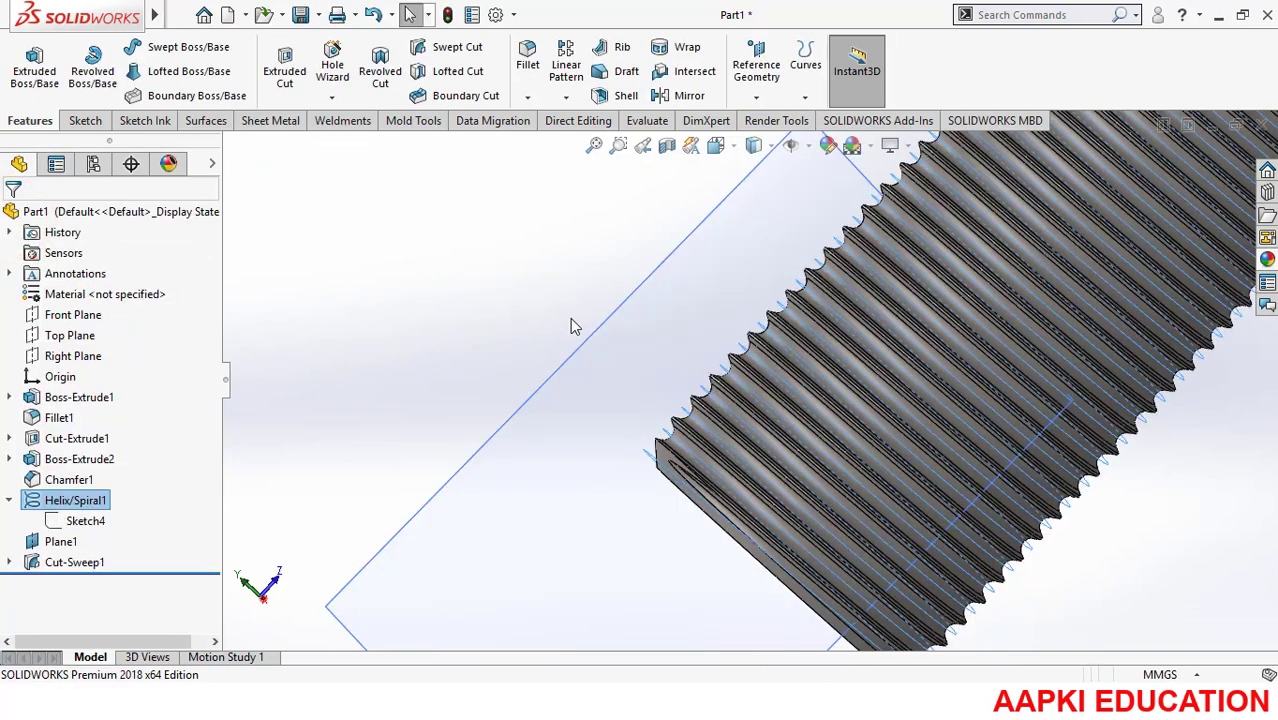
Step: Hide the helix curve so only the cut thread shows on the shank
scroll(776, 411, "up", 8)
middle_click_drag(906, 375, 790, 320)
scroll(916, 360, "up", 3)
scroll(916, 354, "down", 5)
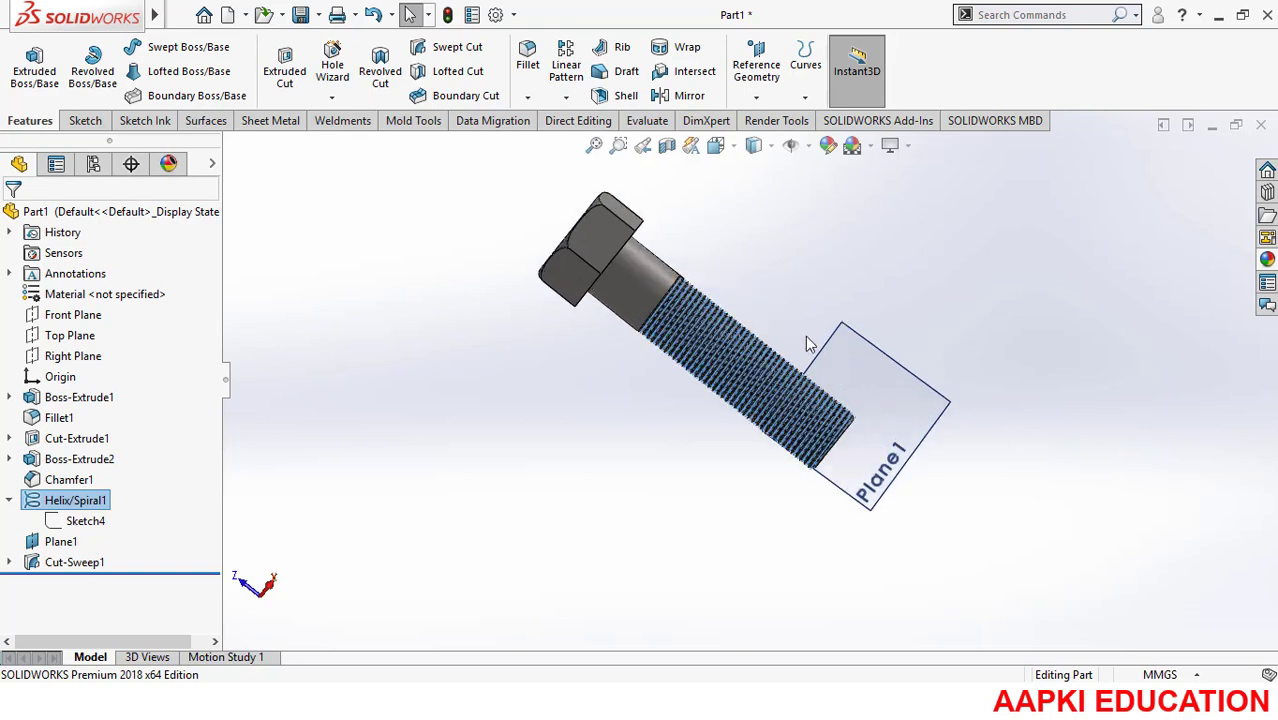
left_click(100, 501)
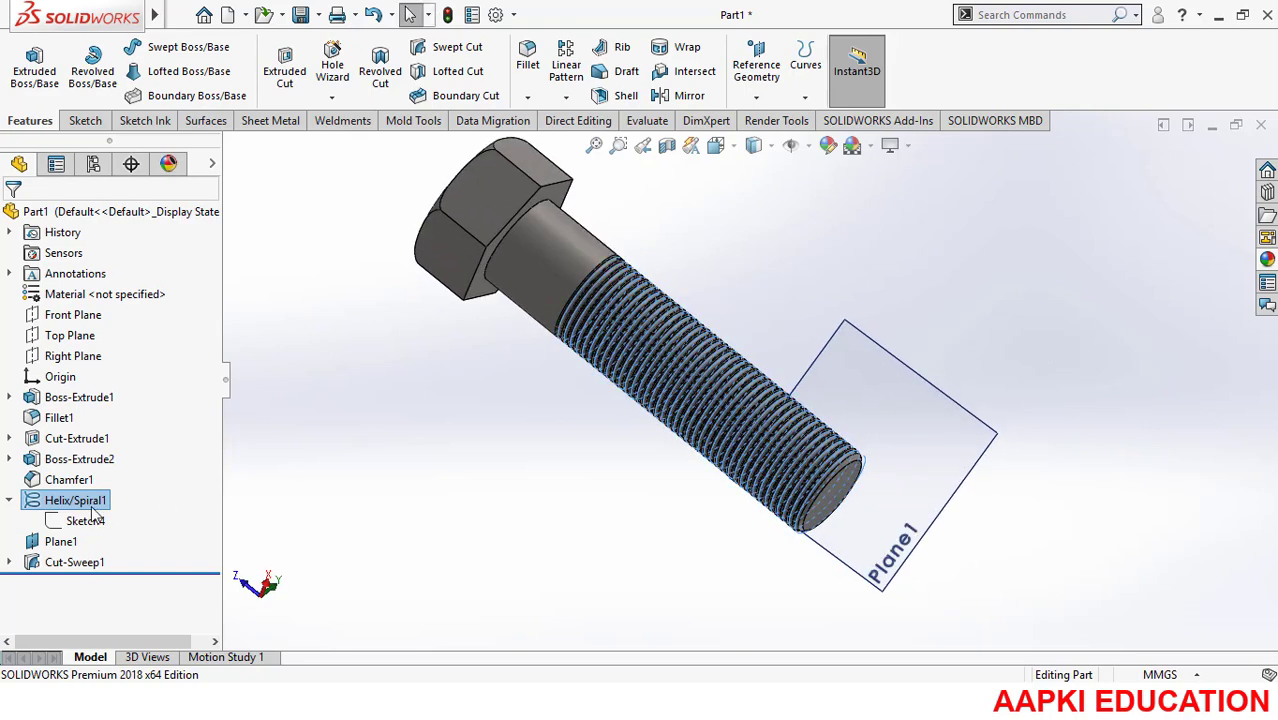
right_click(102, 502)
left_click(104, 345)
left_click(390, 445)
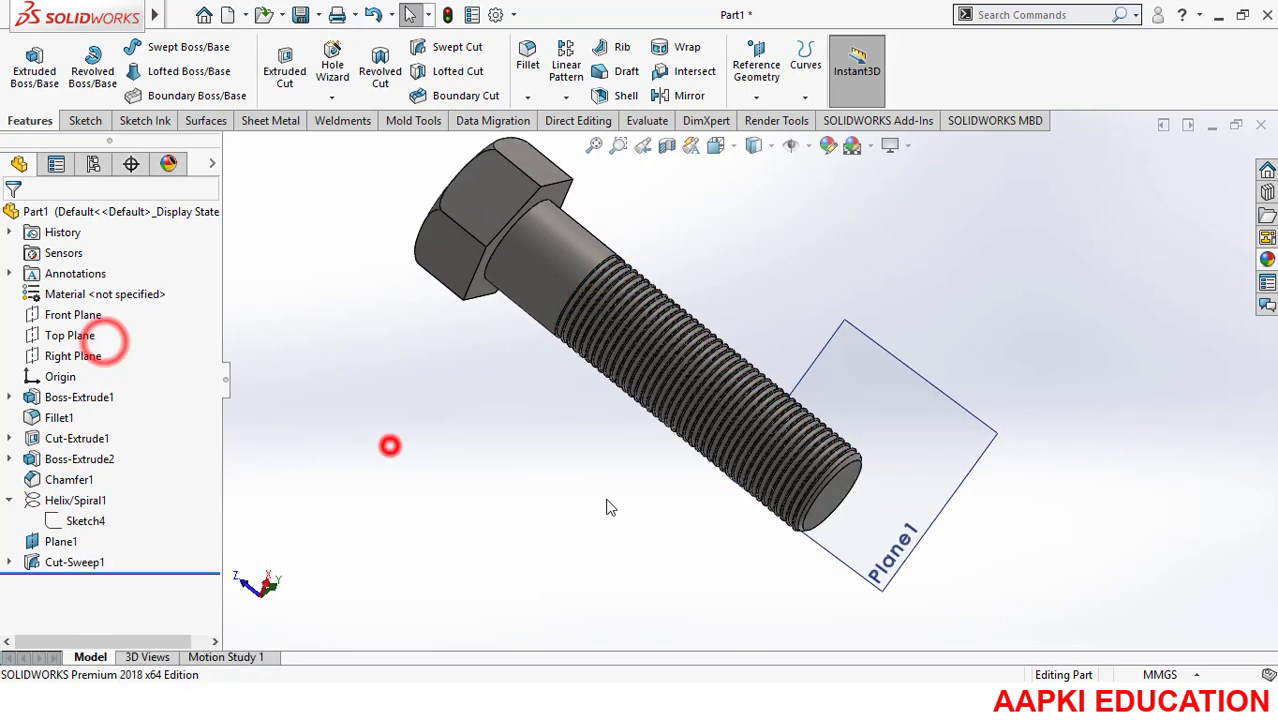
mouse_move(606, 502)
middle_mouse_down()
mouse_move(582, 510)
mouse_move(597, 499)
middle_mouse_up()
right_click(612, 548)
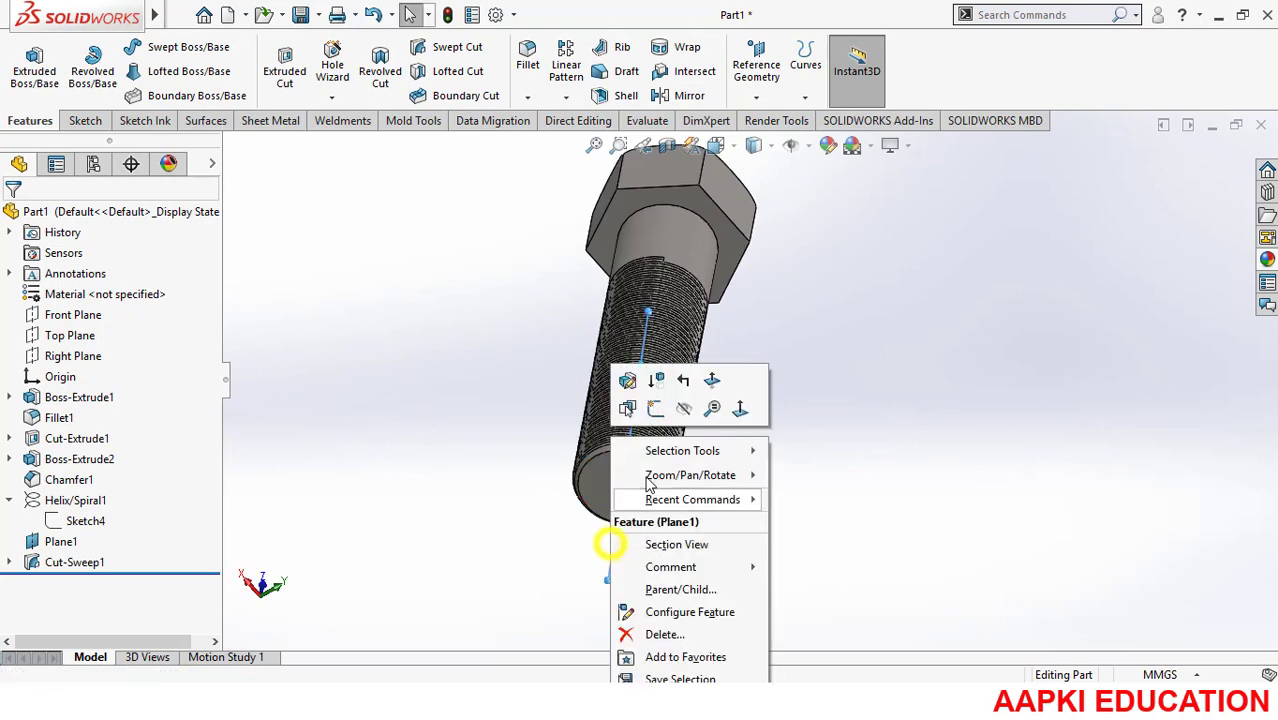
left_click(652, 403)
left_click(791, 490)
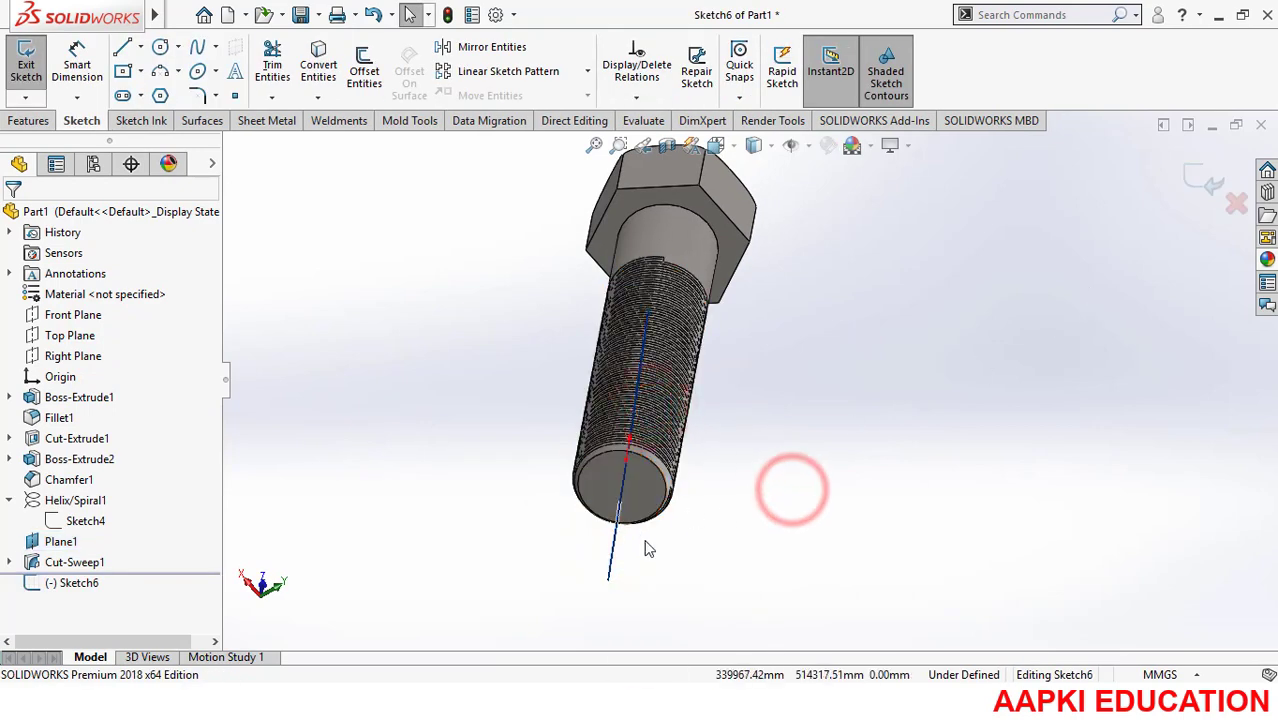
right_click(592, 568)
left_click(549, 541)
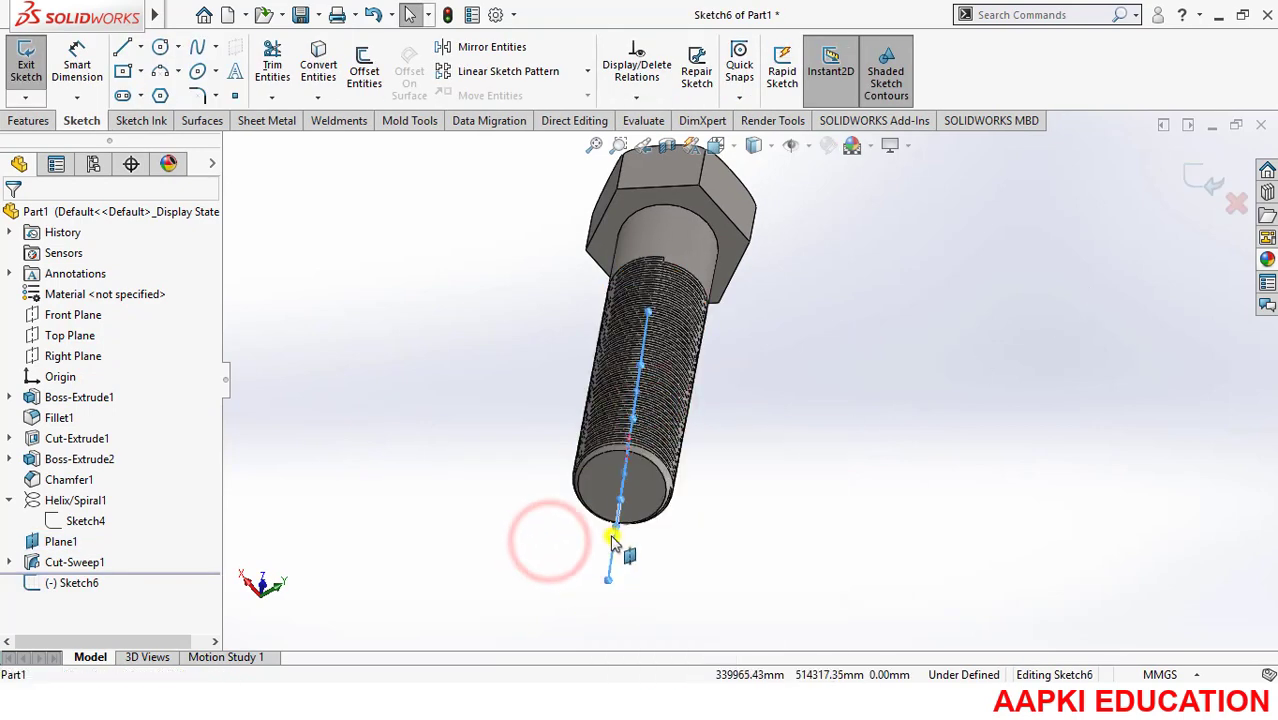
right_click(609, 533)
left_click(984, 371)
left_click(1208, 184)
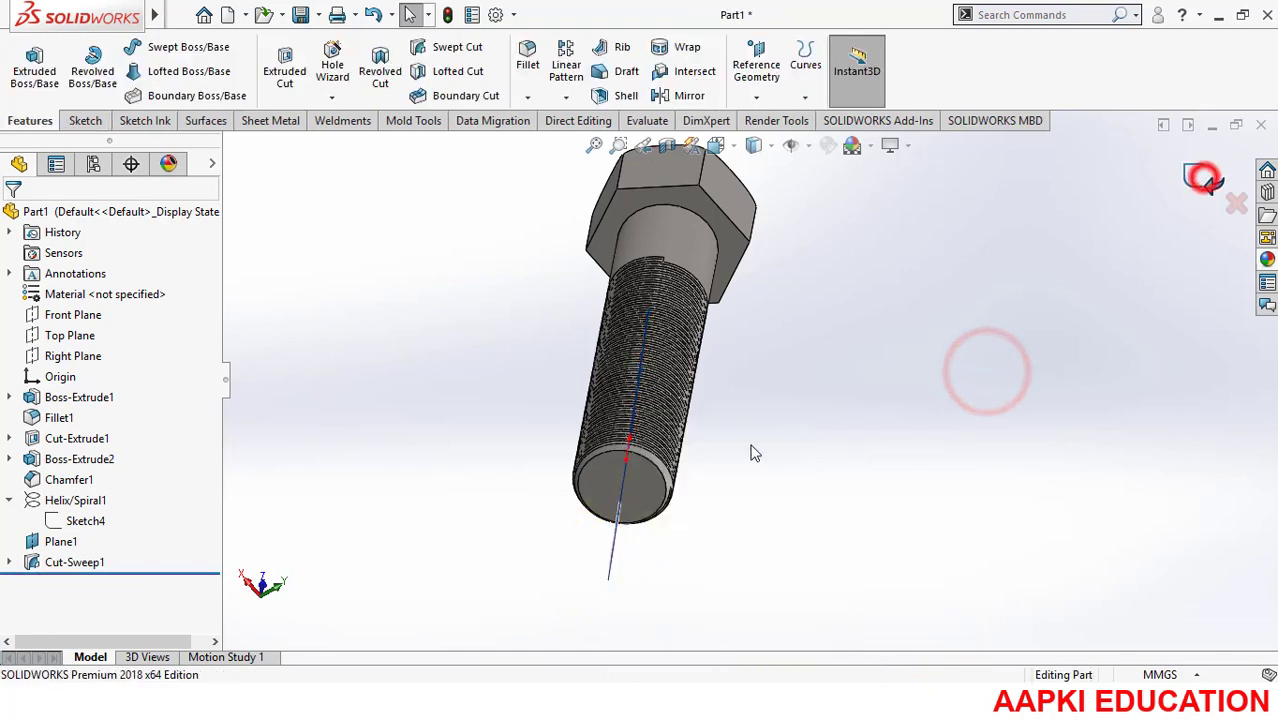
Step: Hide the reference plane at the threaded end of the shank
right_click(609, 548)
left_click(684, 409)
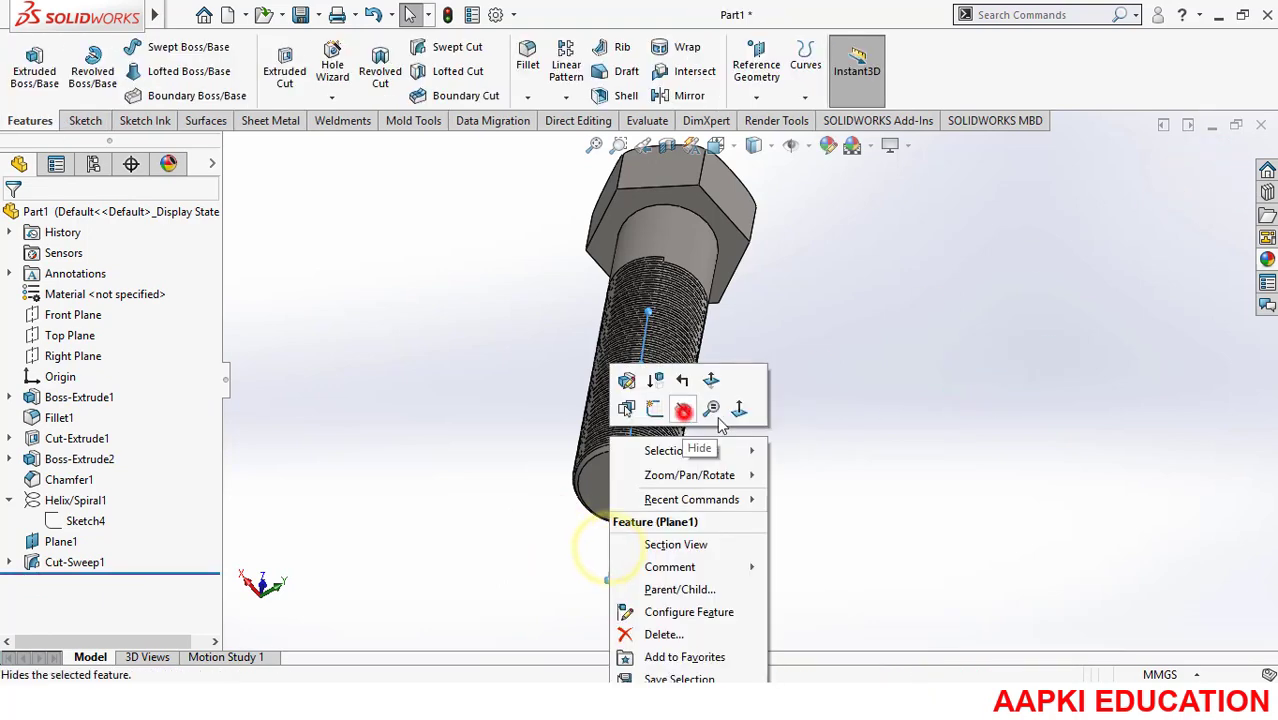
middle_click_drag(907, 388, 776, 395)
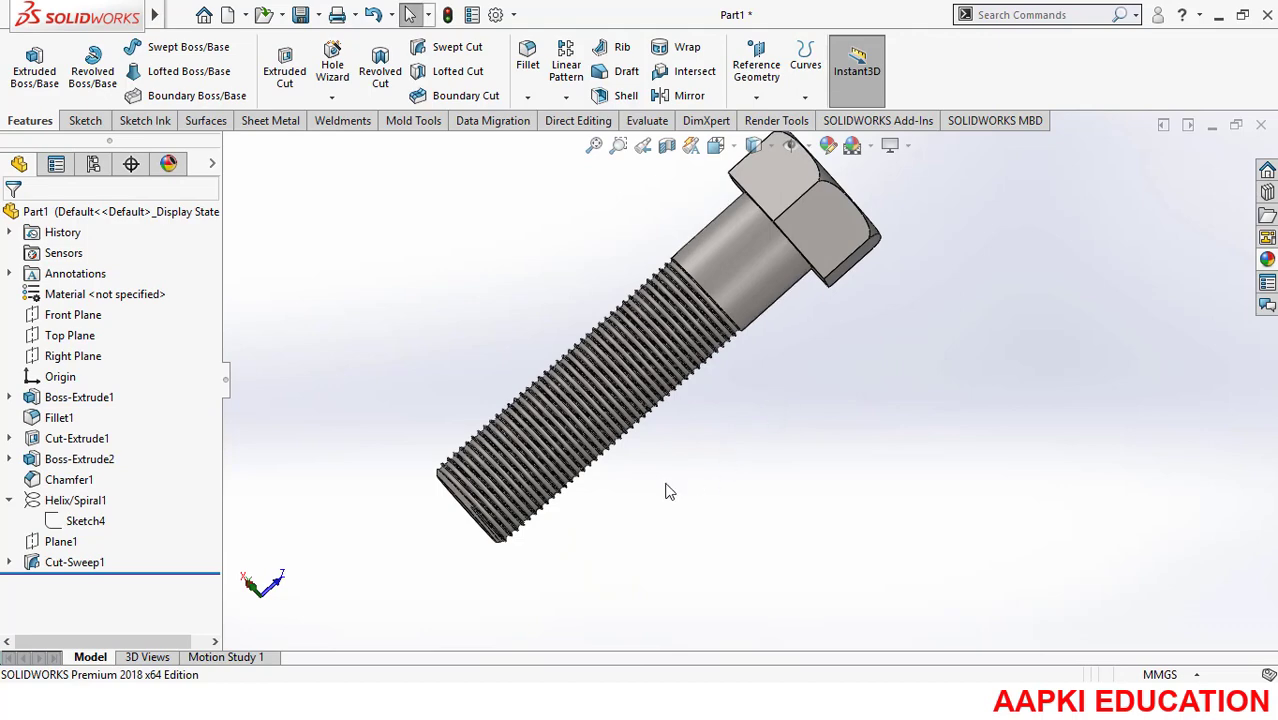
middle_click_drag(669, 491, 636, 452)
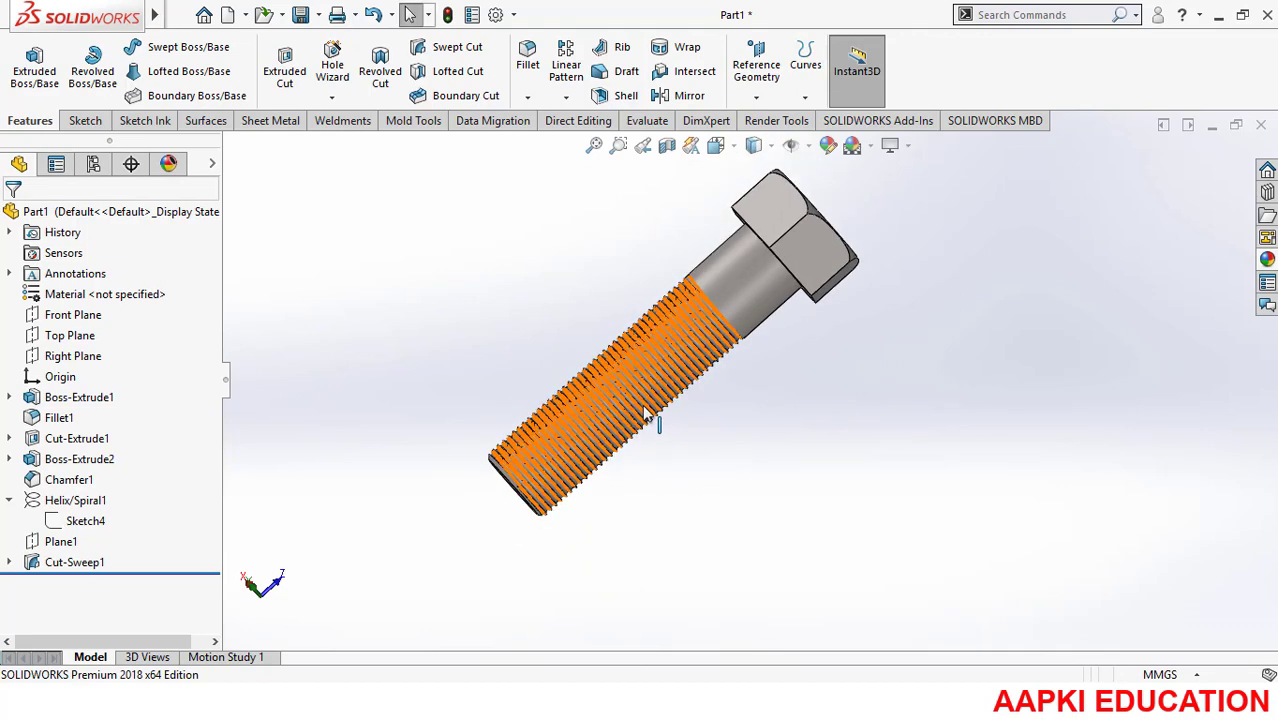
mouse_move(826, 340)
middle_mouse_down()
mouse_move(805, 374)
mouse_move(824, 341)
middle_mouse_up()
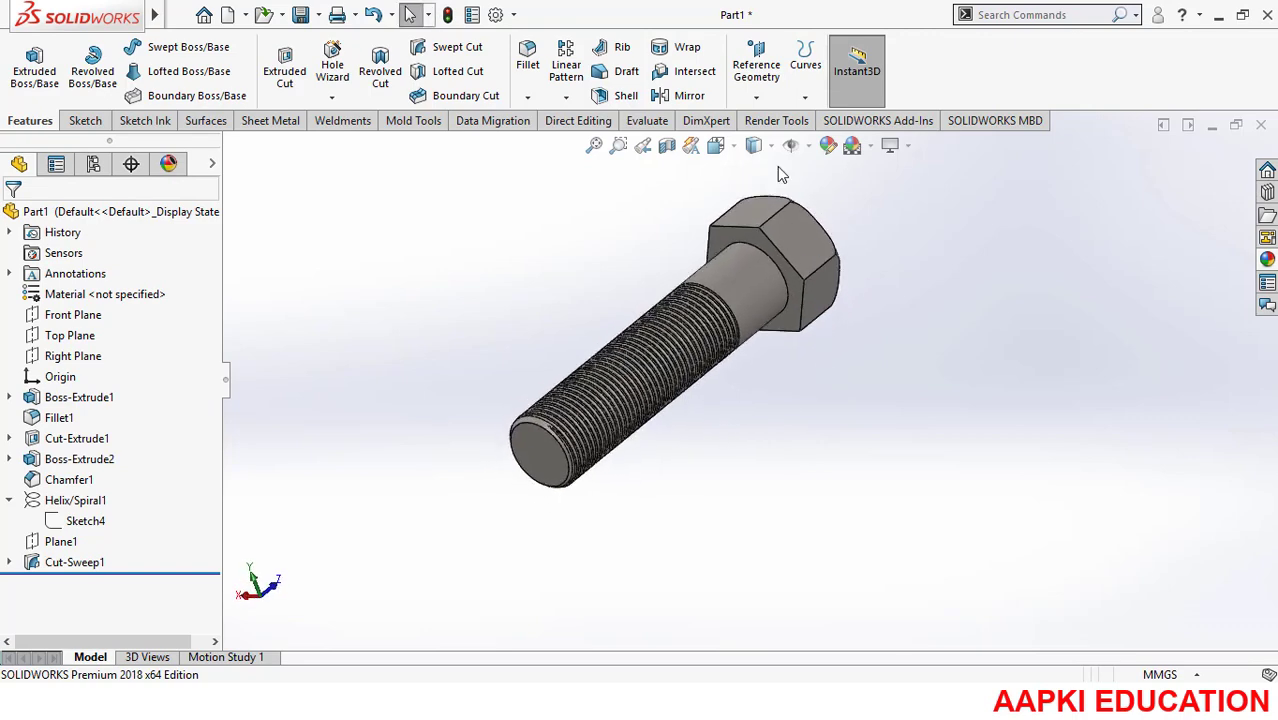
Step: Fillet the edge where the shank meets the underside of the hex head with a 0.1 mm radius
scroll(777, 166, "down", 2)
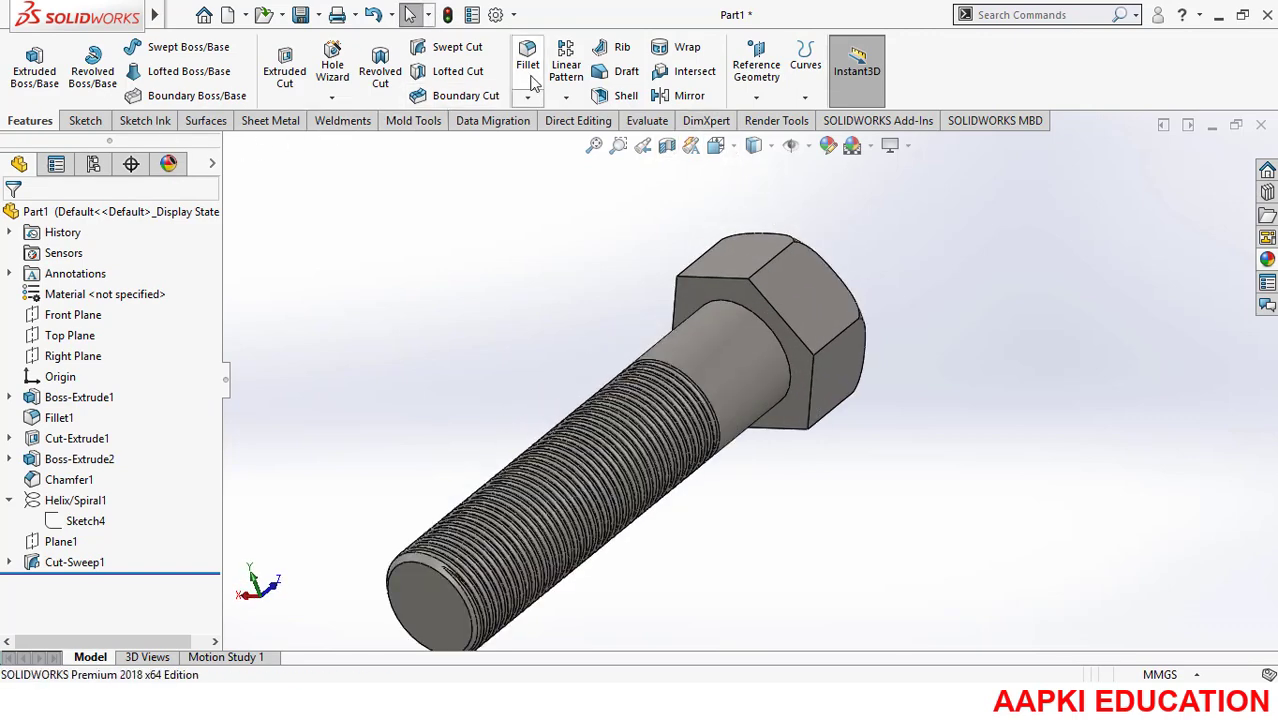
left_click(747, 309)
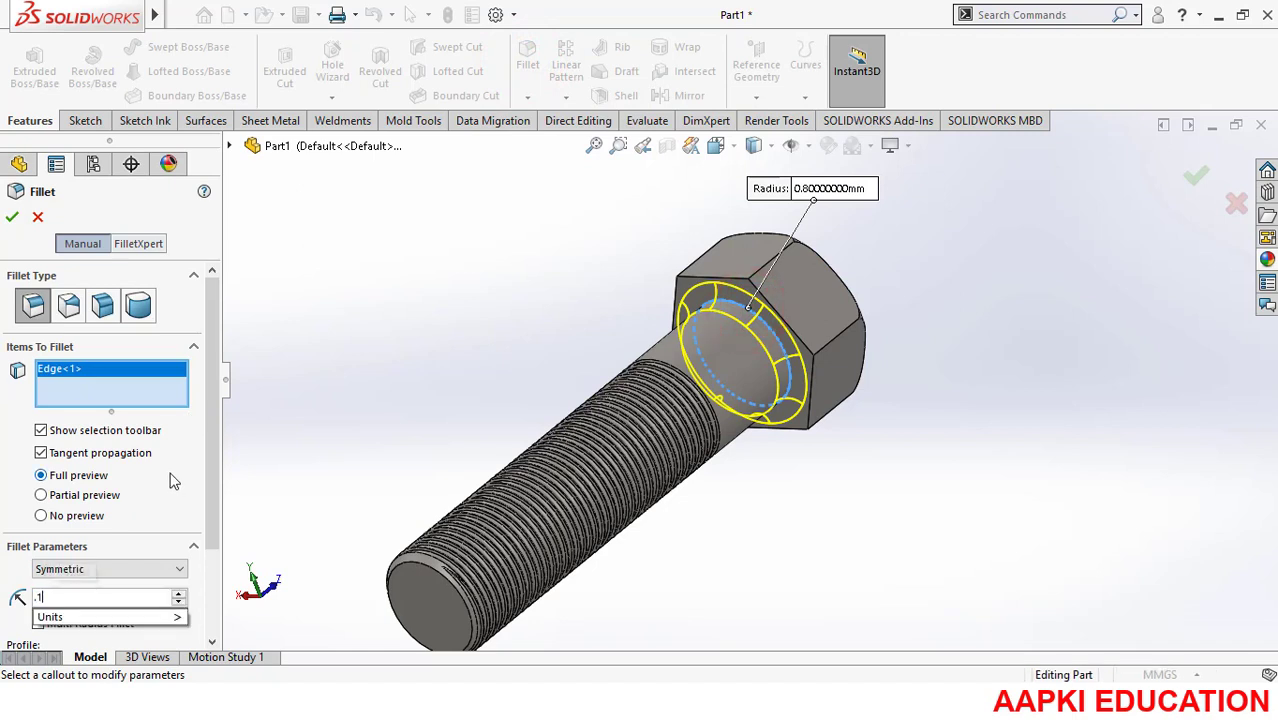
key("Return")
left_click(12, 219)
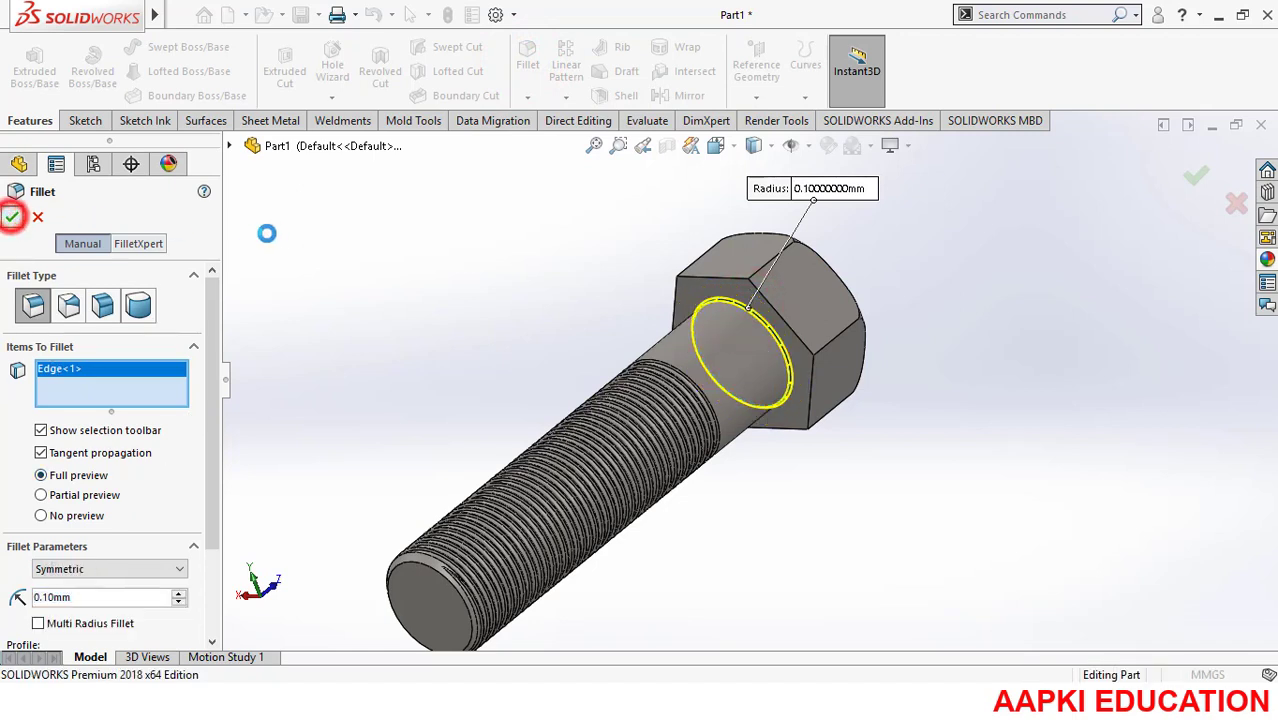
Step: Start a sketch on the shank's threaded end face and convert the outline of the hex head's underside into it
middle_click_drag(830, 480, 772, 436)
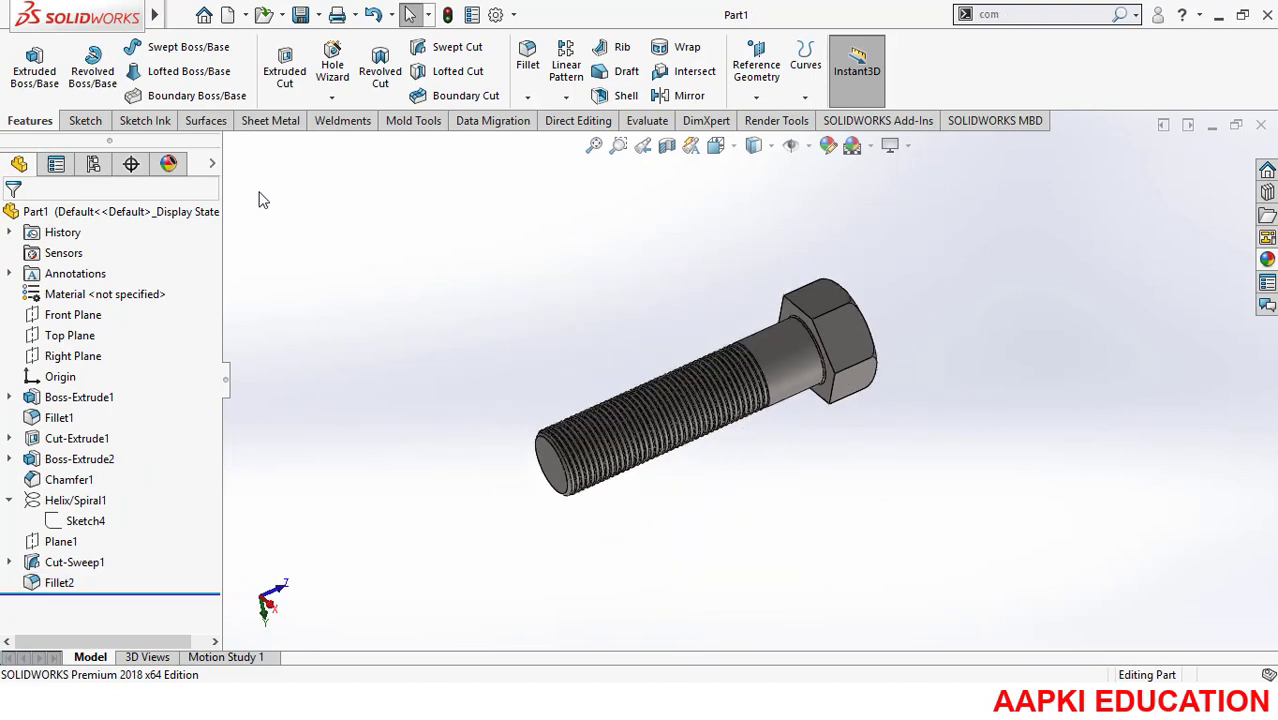
scroll(578, 458, "up", 3)
right_click(556, 440)
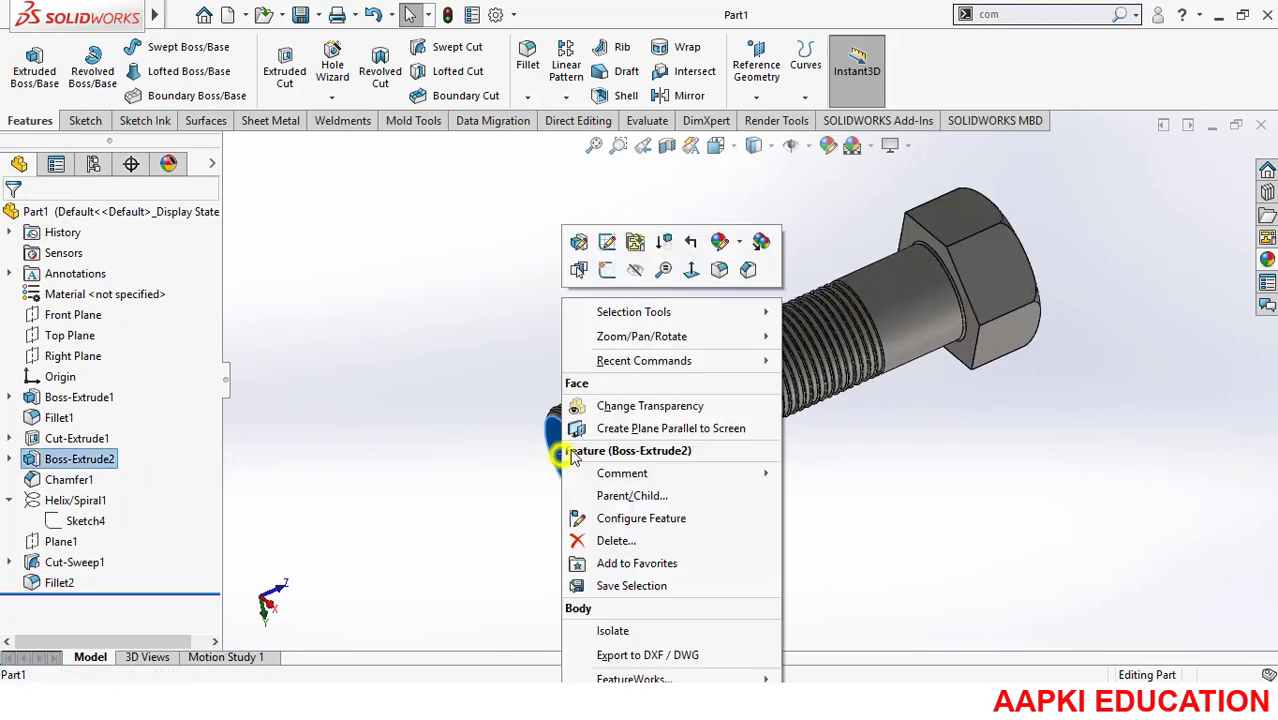
left_click(598, 267)
middle_click_drag(747, 380, 763, 369)
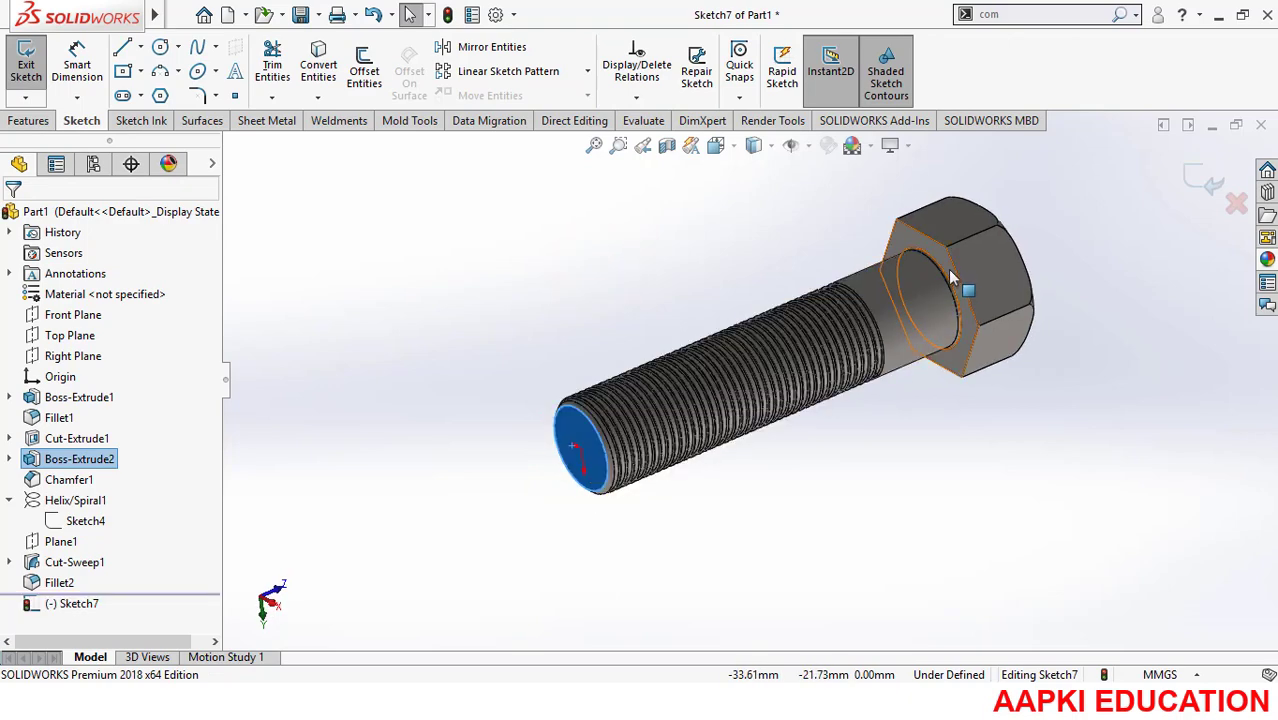
left_click(949, 267)
left_click(316, 86)
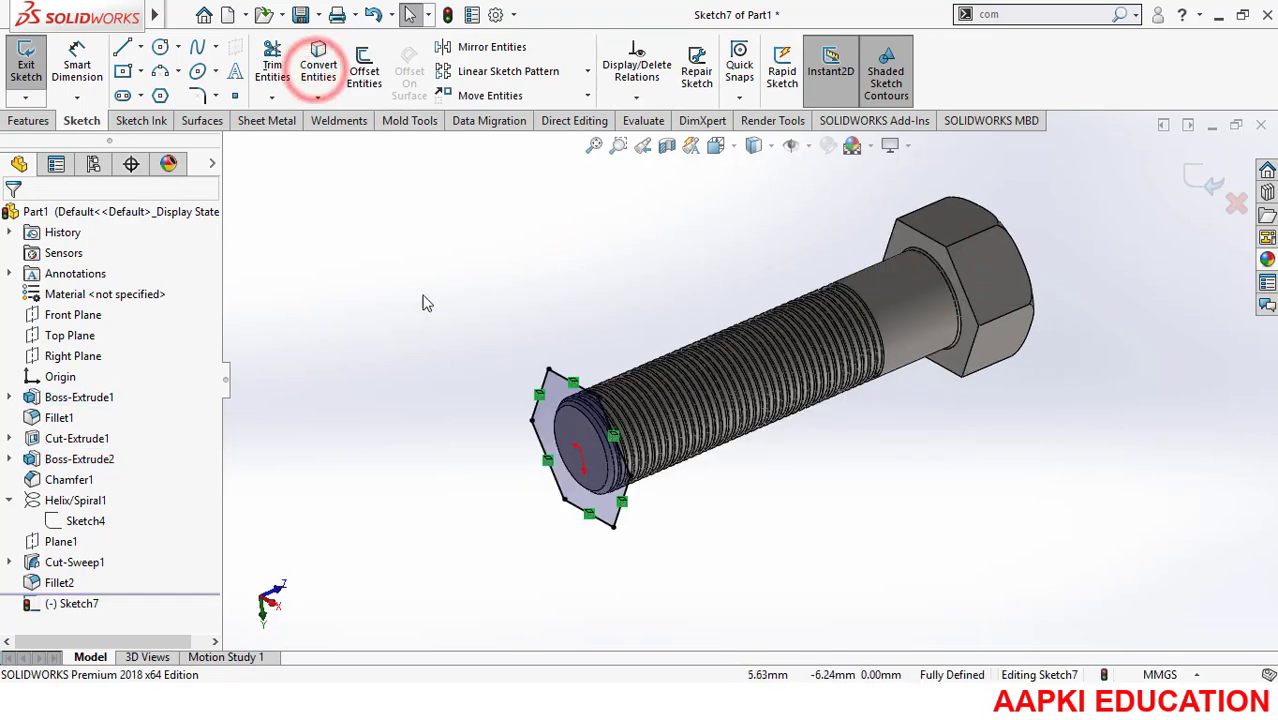
Step: Extrude the converted hexagon sketch 3 mm toward the bolt head, around the threaded shank, as a separate body
left_click(30, 119)
left_click(42, 80)
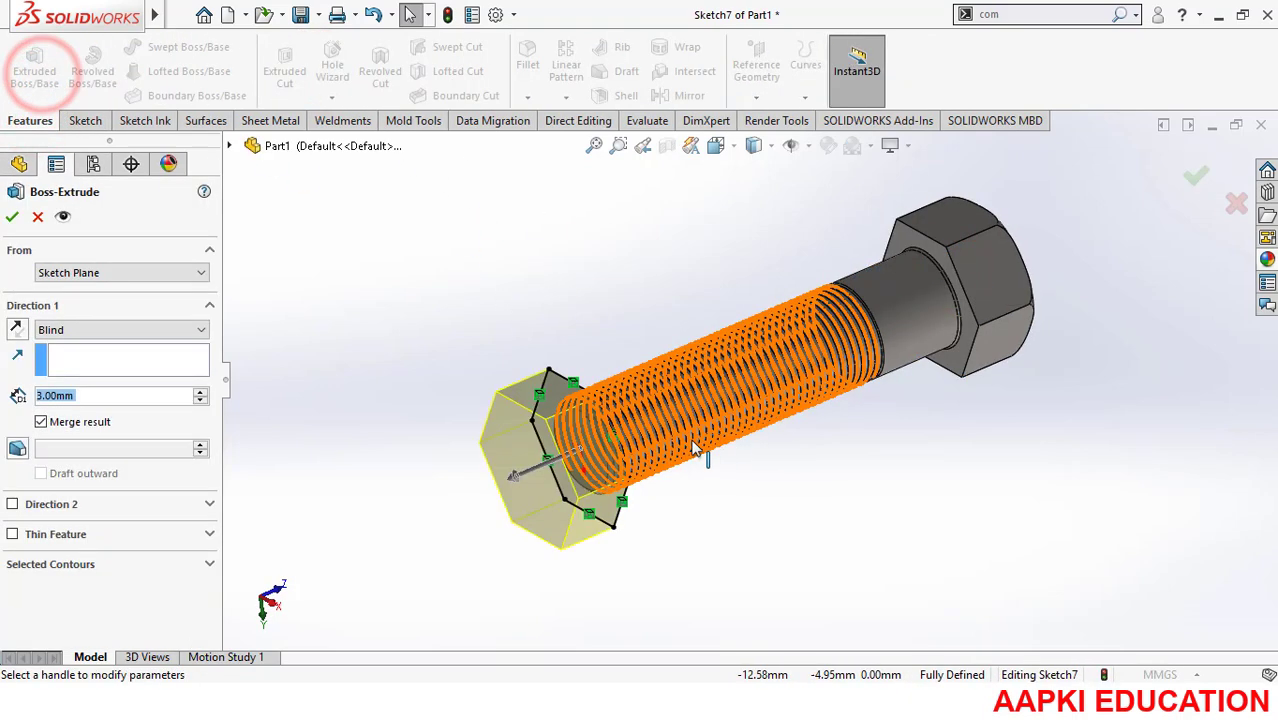
left_click(16, 330)
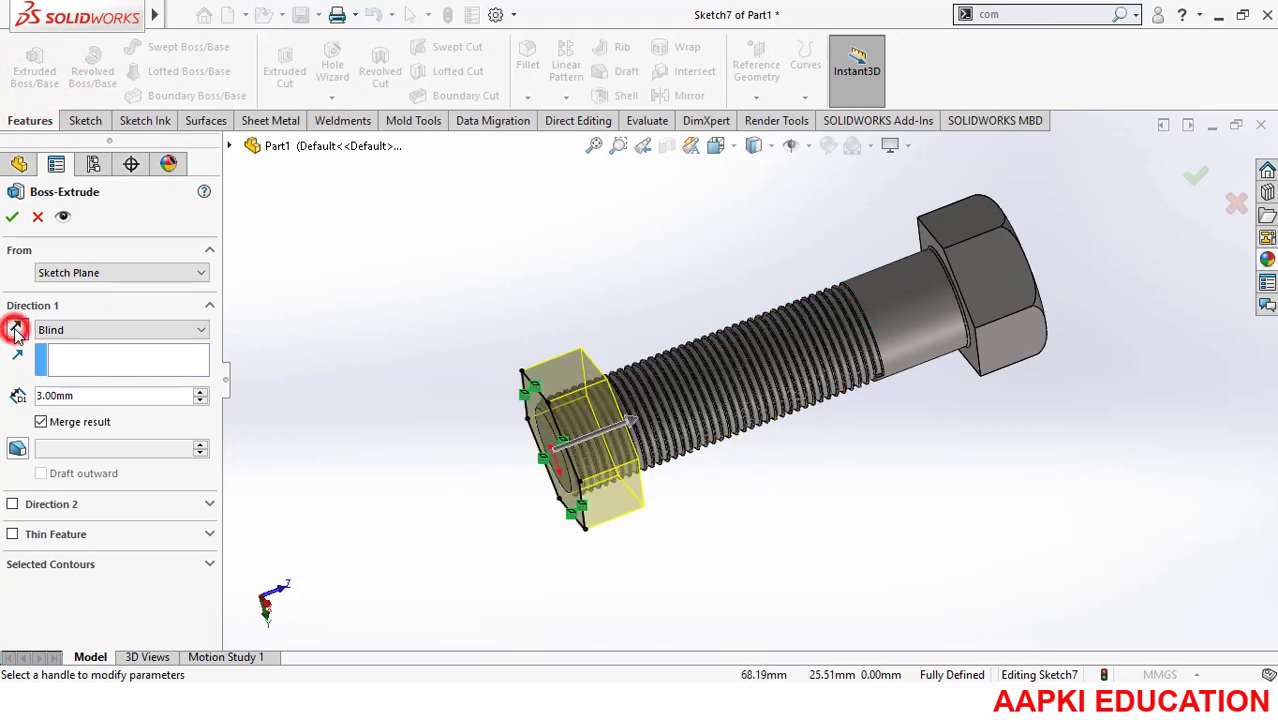
left_click(12, 218)
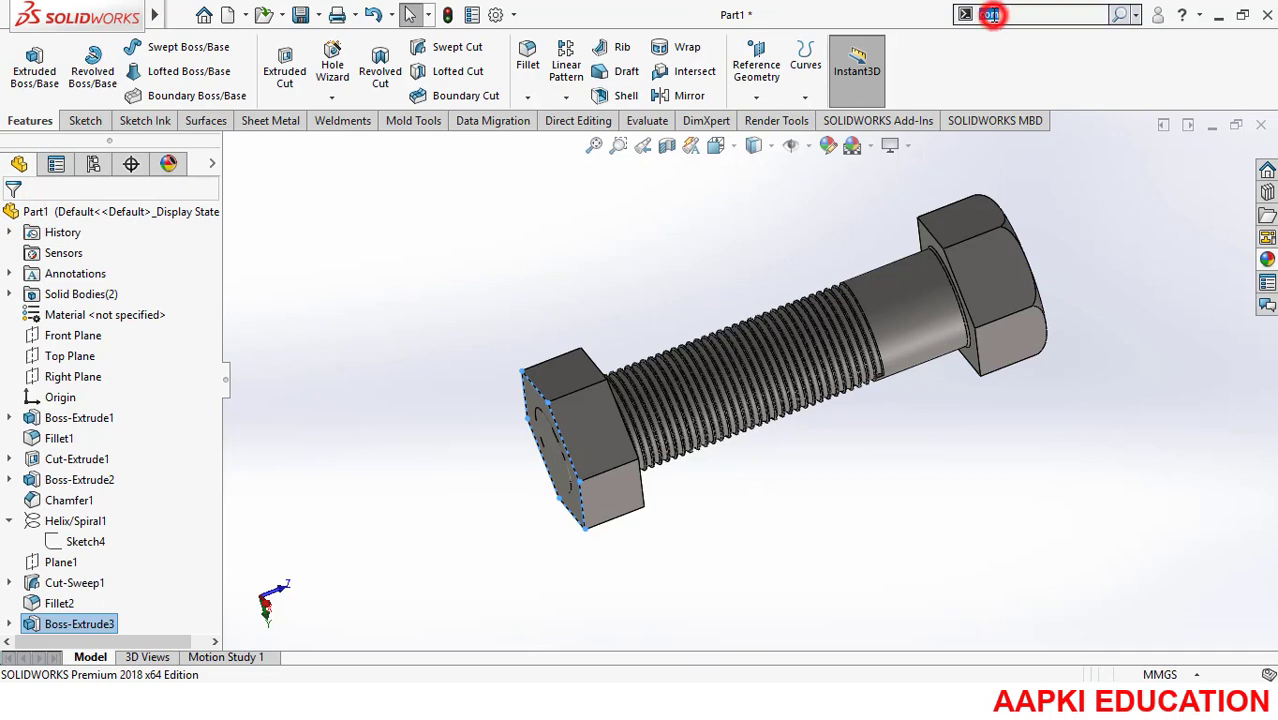
Step: Move the hexagonal nut body about 4.76 mm along Z, partway up the threaded shank
type("mo")
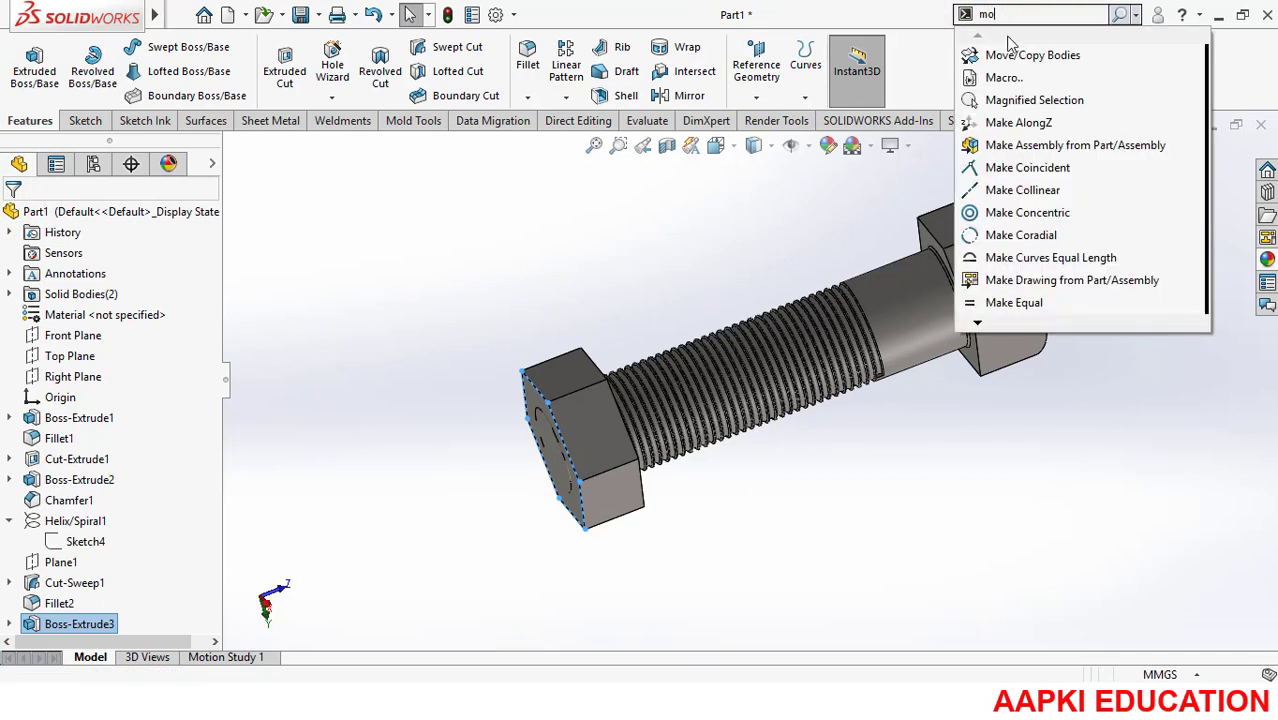
left_click(1000, 54)
left_click(614, 428)
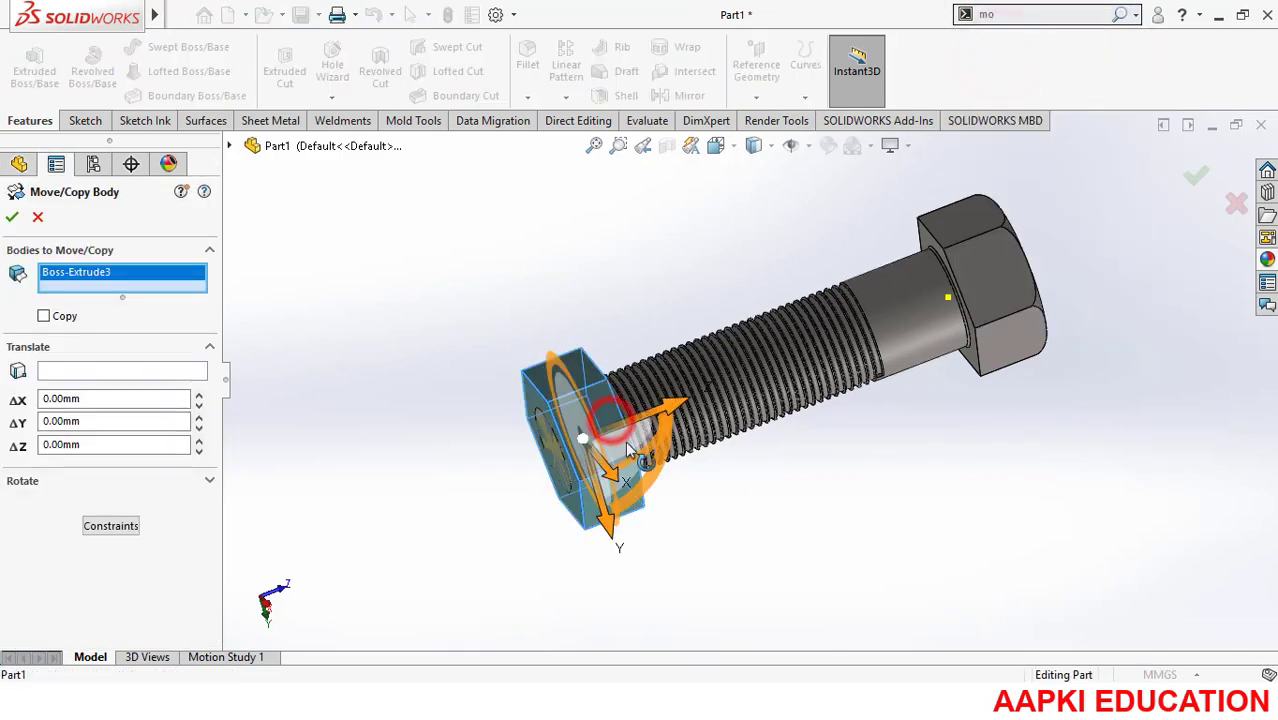
left_click_drag(680, 401, 805, 384)
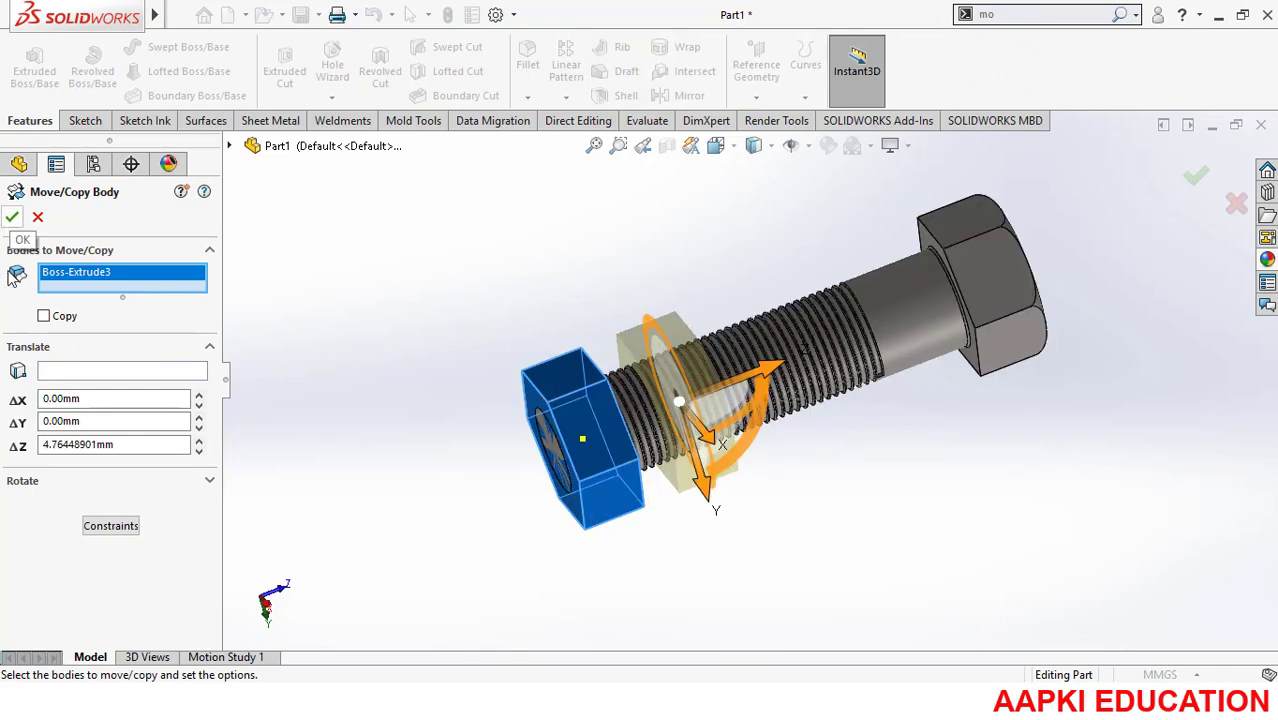
left_click(14, 217)
scroll(918, 369, "up", 2)
mouse_move(918, 369)
middle_mouse_down()
mouse_move(896, 374)
mouse_move(918, 352)
middle_mouse_up()
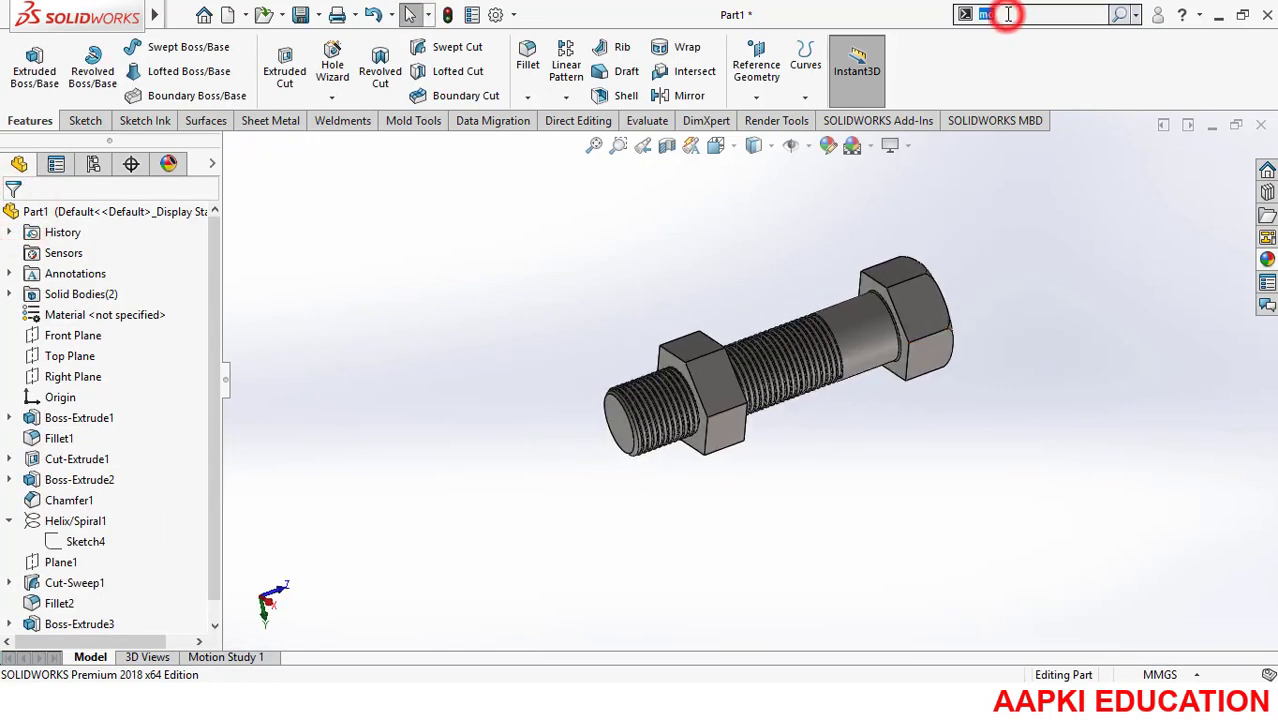
Step: Make one copy of the bolt body, offset 30 mm along Z
left_click(998, 52)
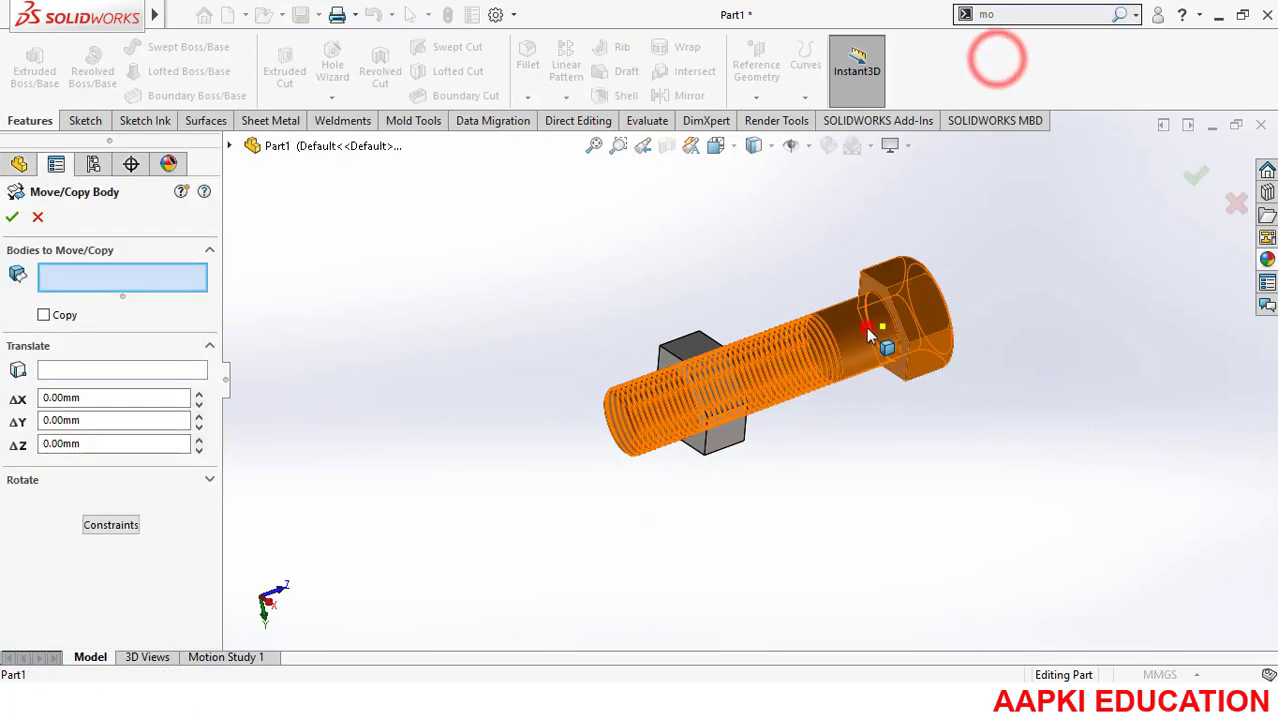
left_click(902, 366)
middle_click_drag(902, 366, 948, 350)
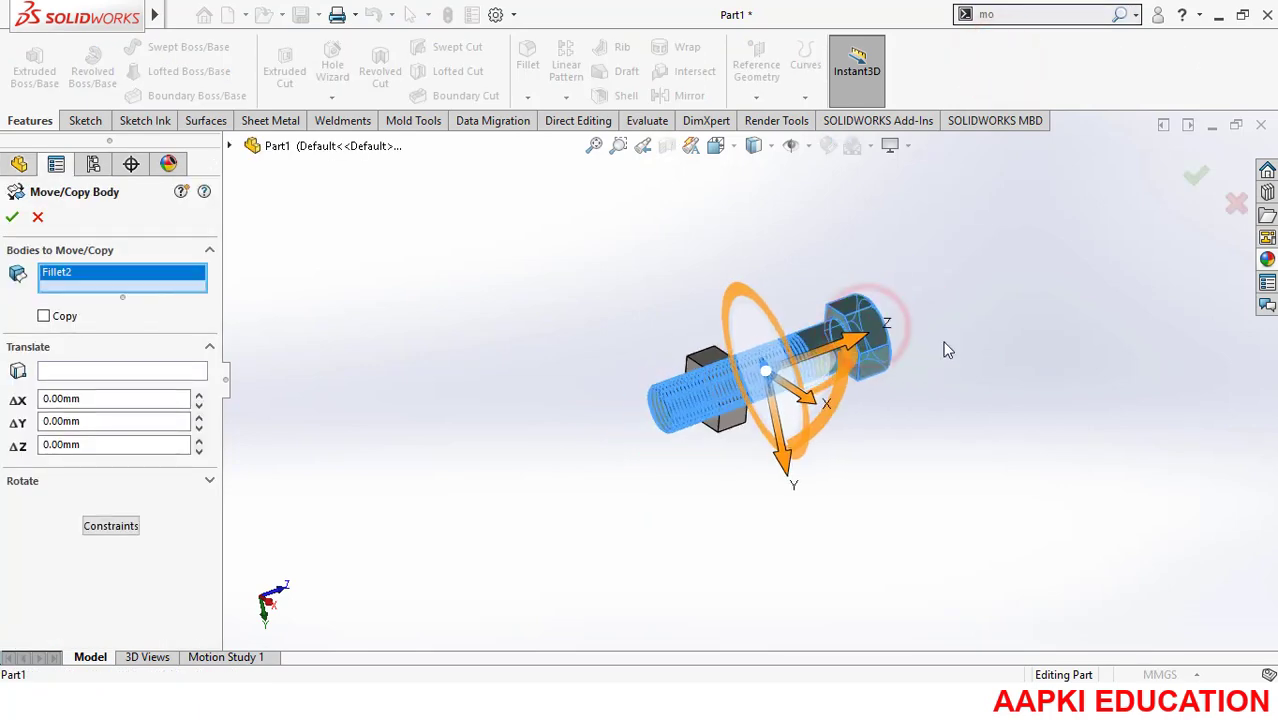
left_click(44, 316)
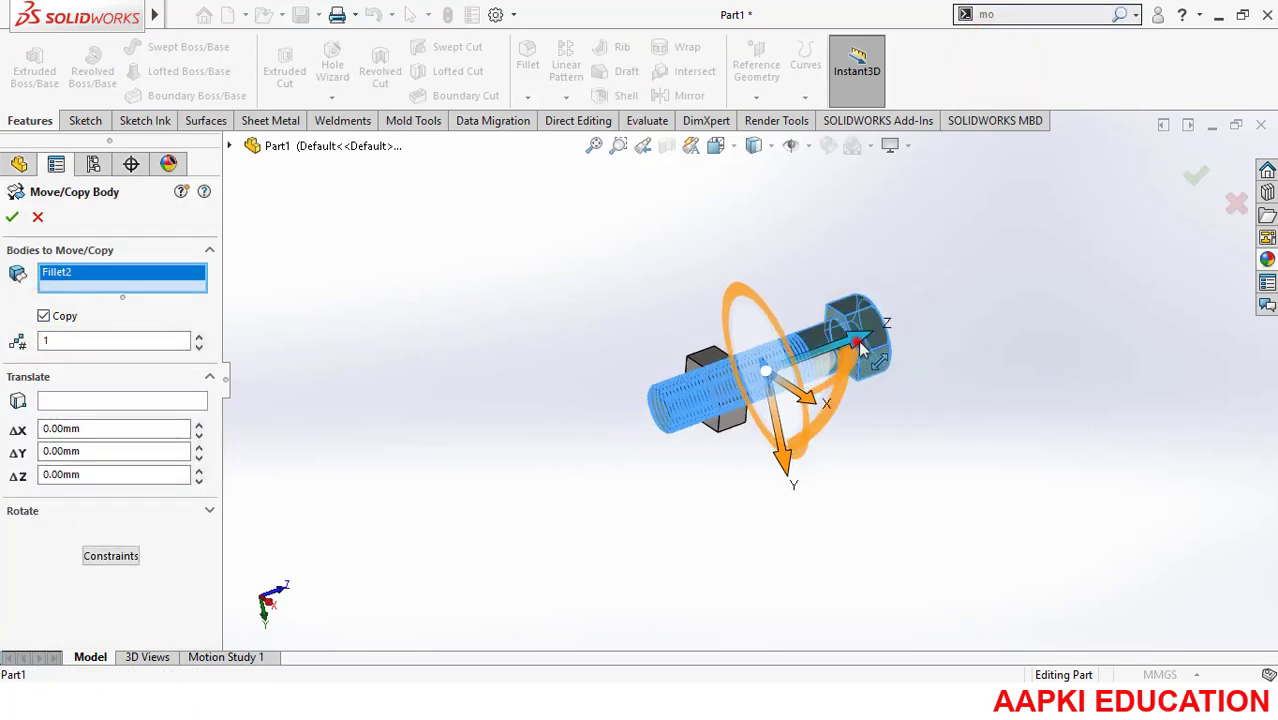
left_click_drag(852, 338, 1160, 255)
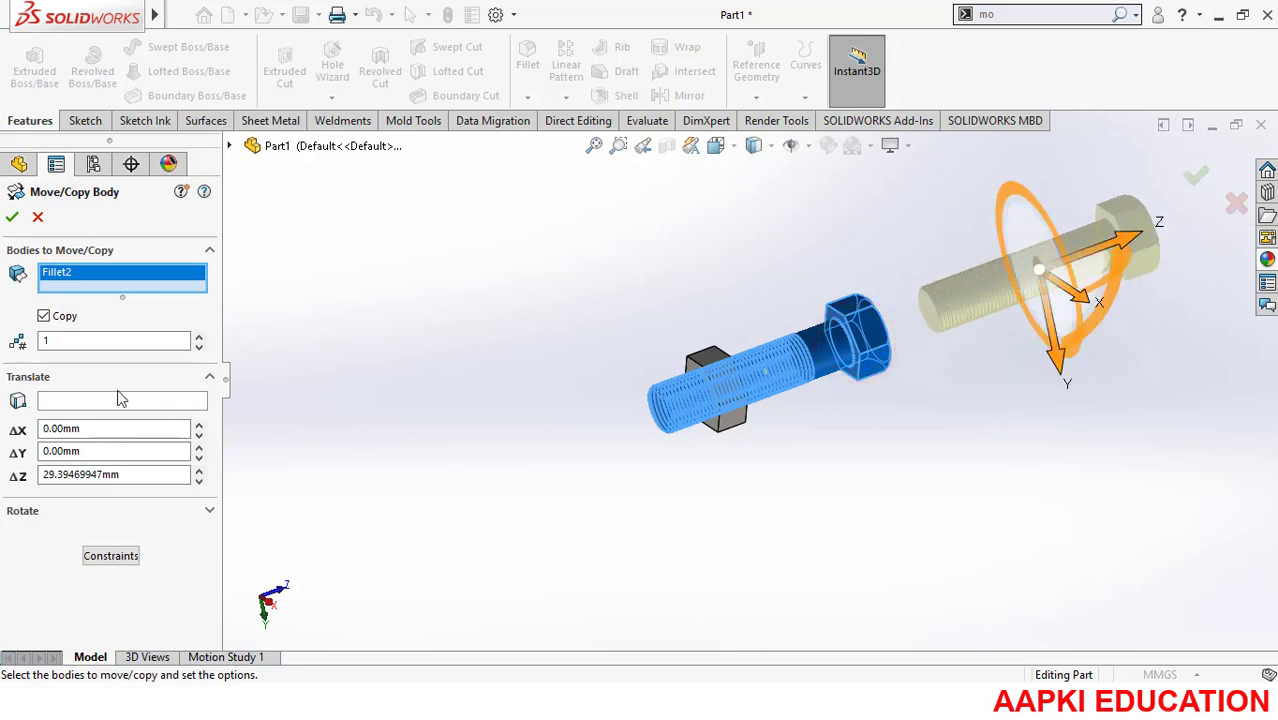
type("3")
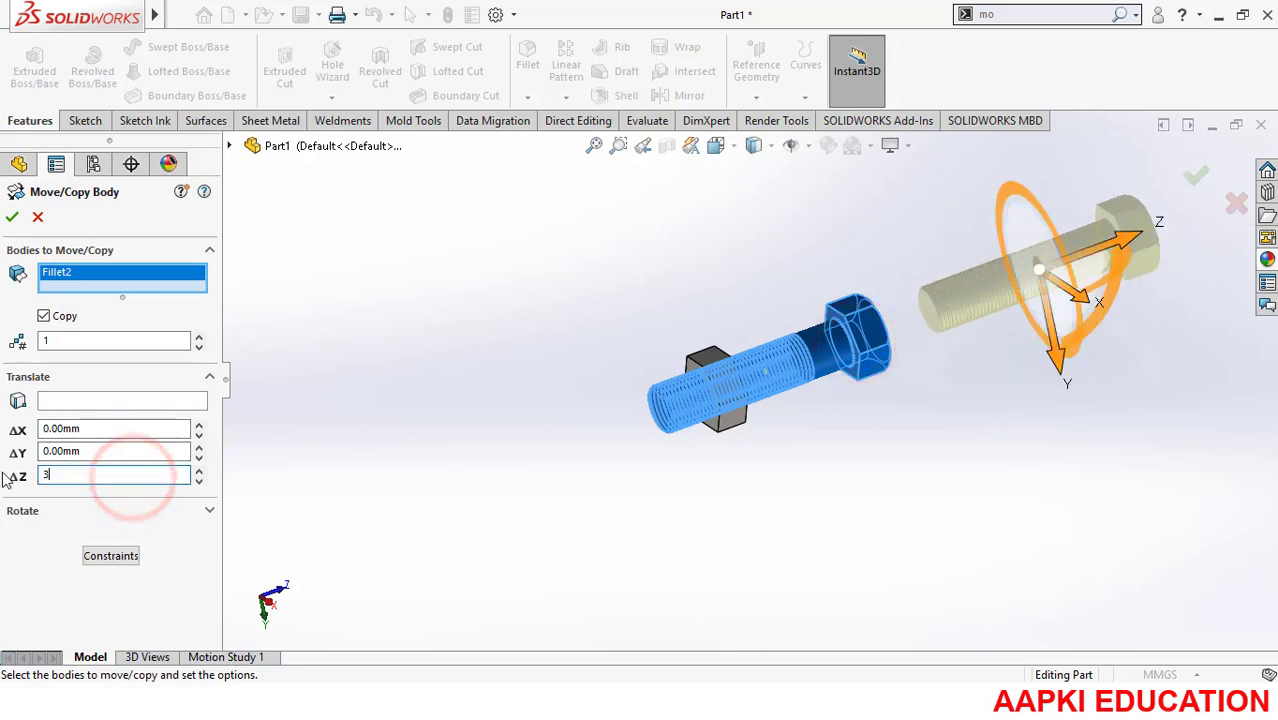
type("0")
key("Return")
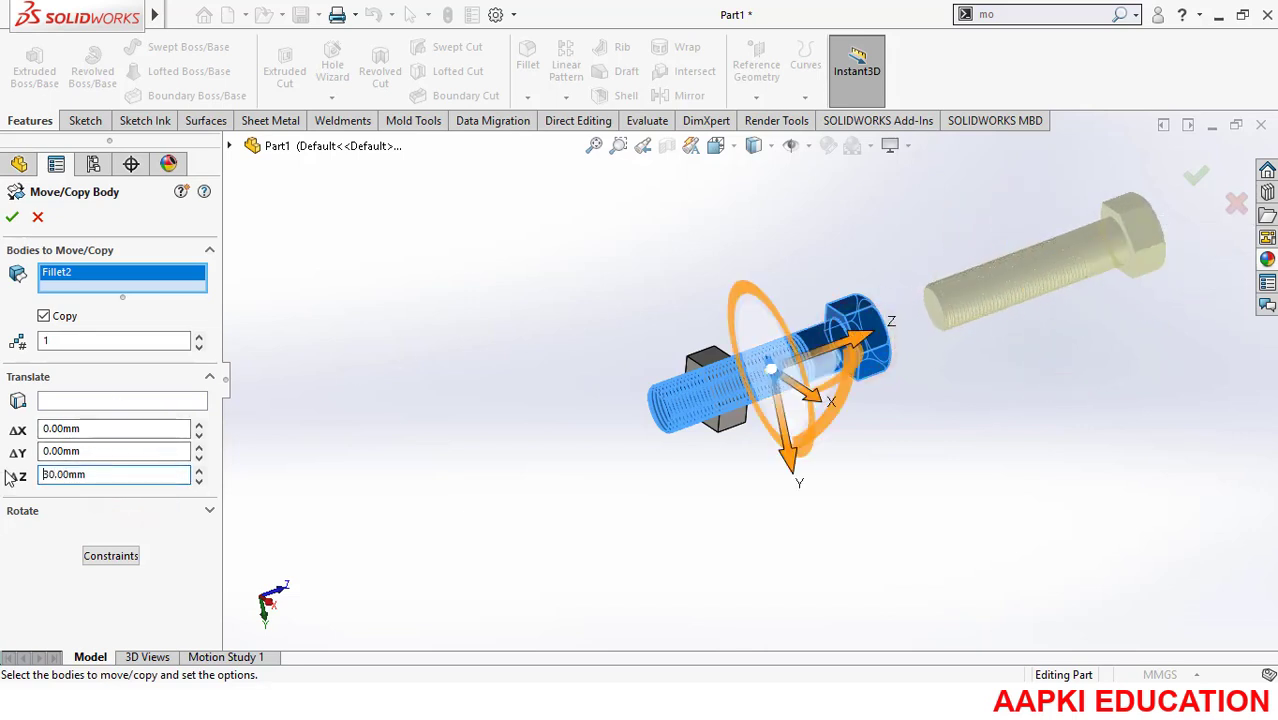
left_click(10, 218)
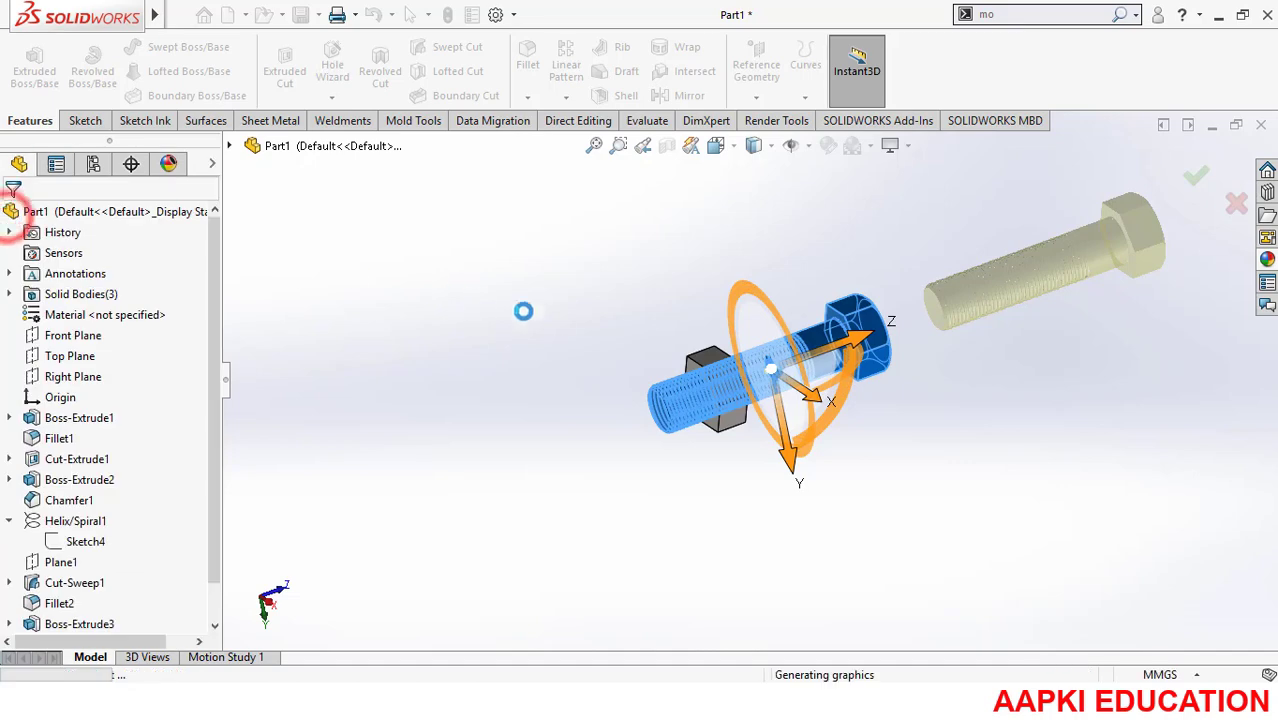
left_click(1009, 14)
type("co")
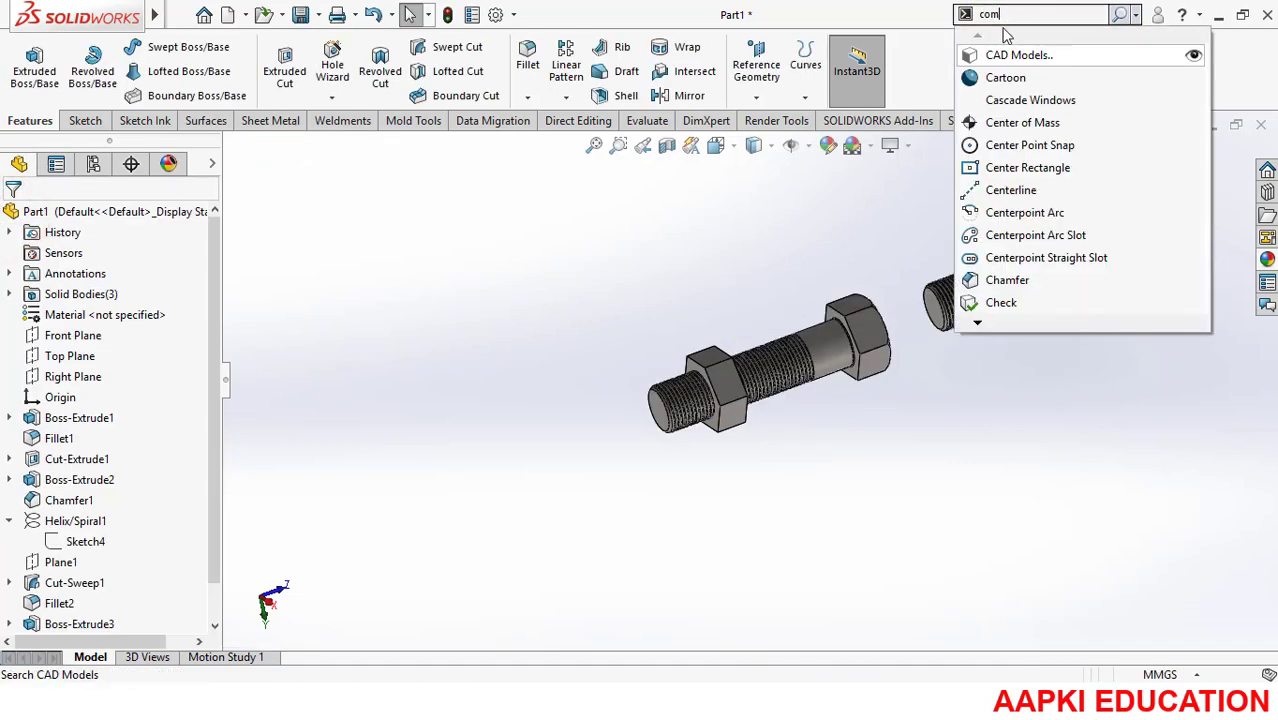
type("m")
left_click(1010, 52)
scroll(760, 366, "down", 4)
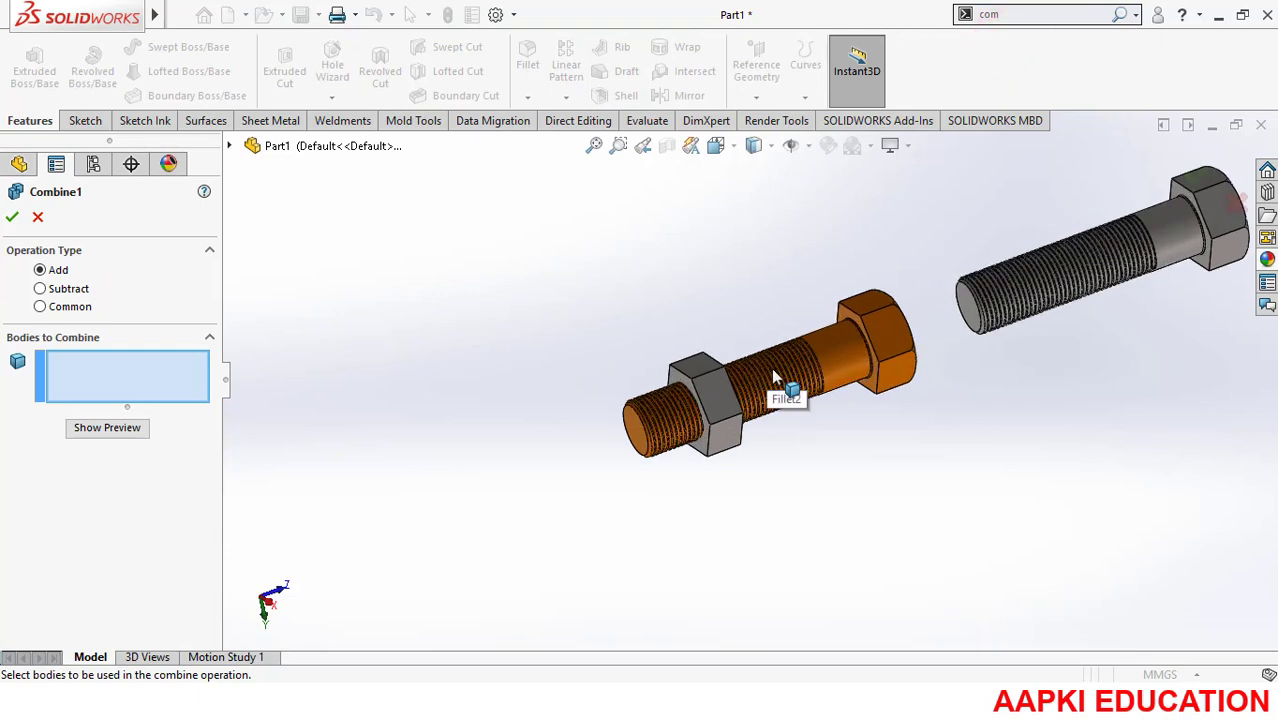
left_click(682, 395)
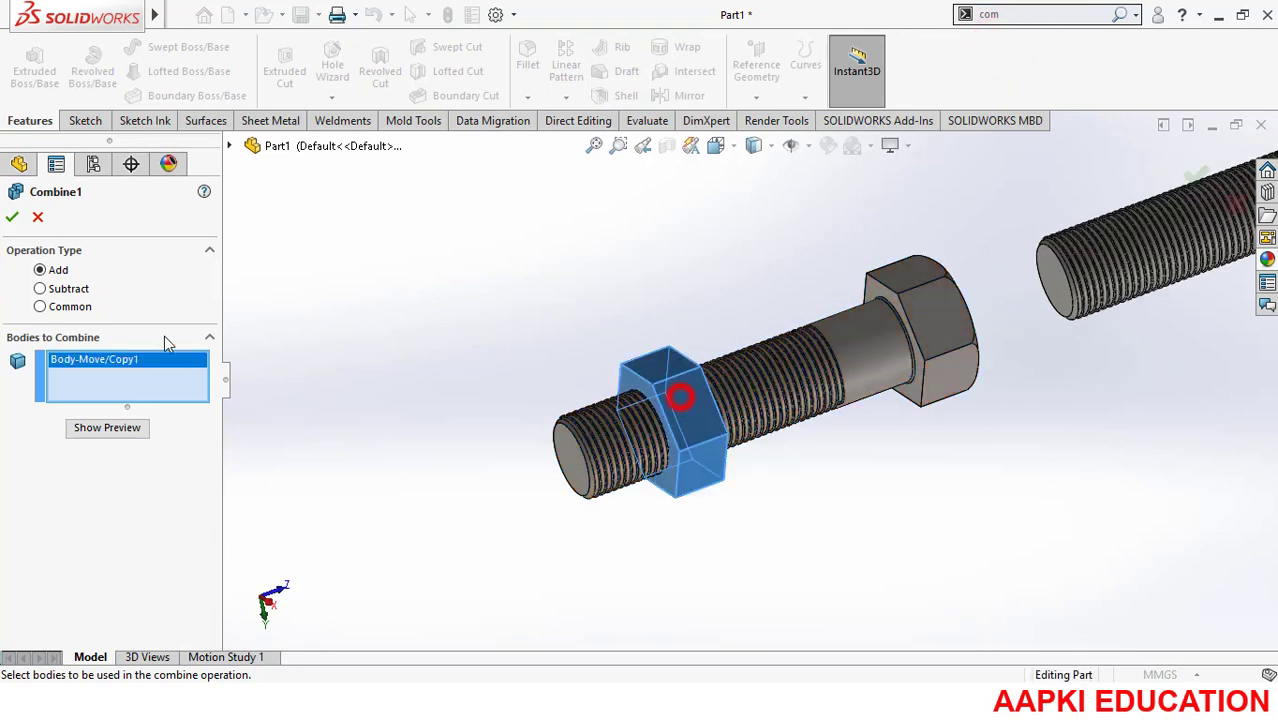
left_click(62, 288)
left_click(848, 378)
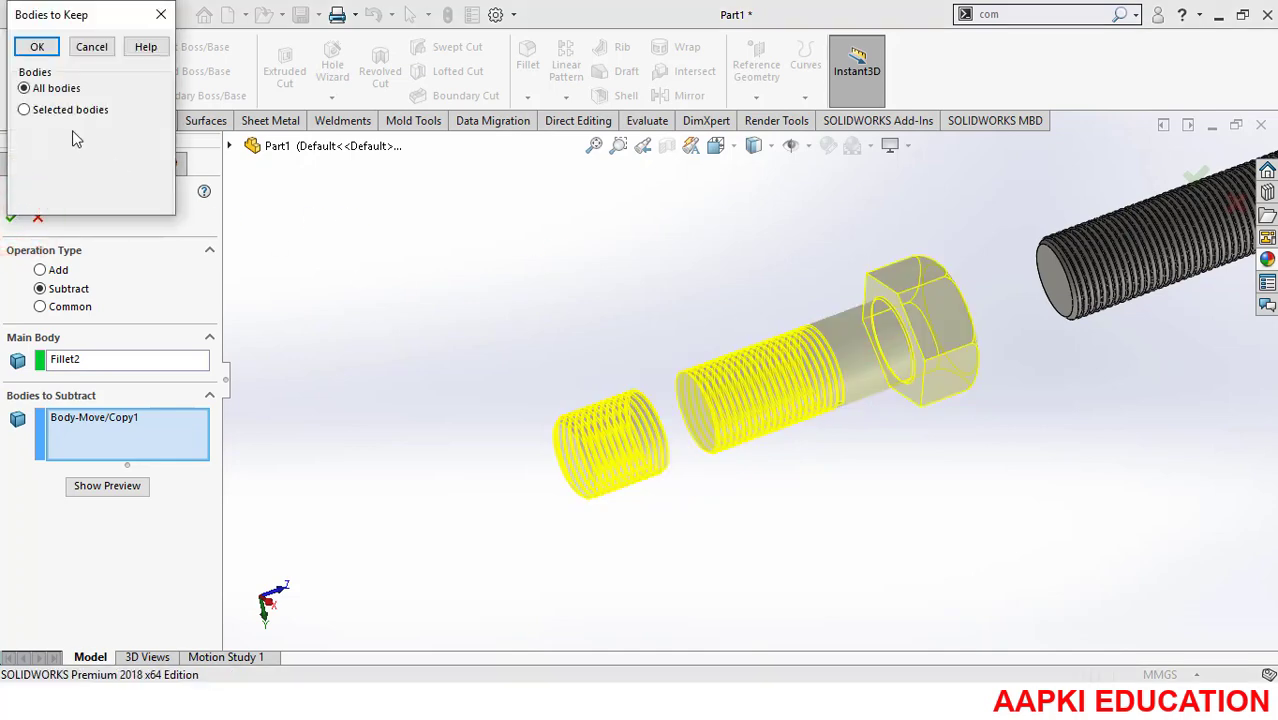
left_click(91, 50)
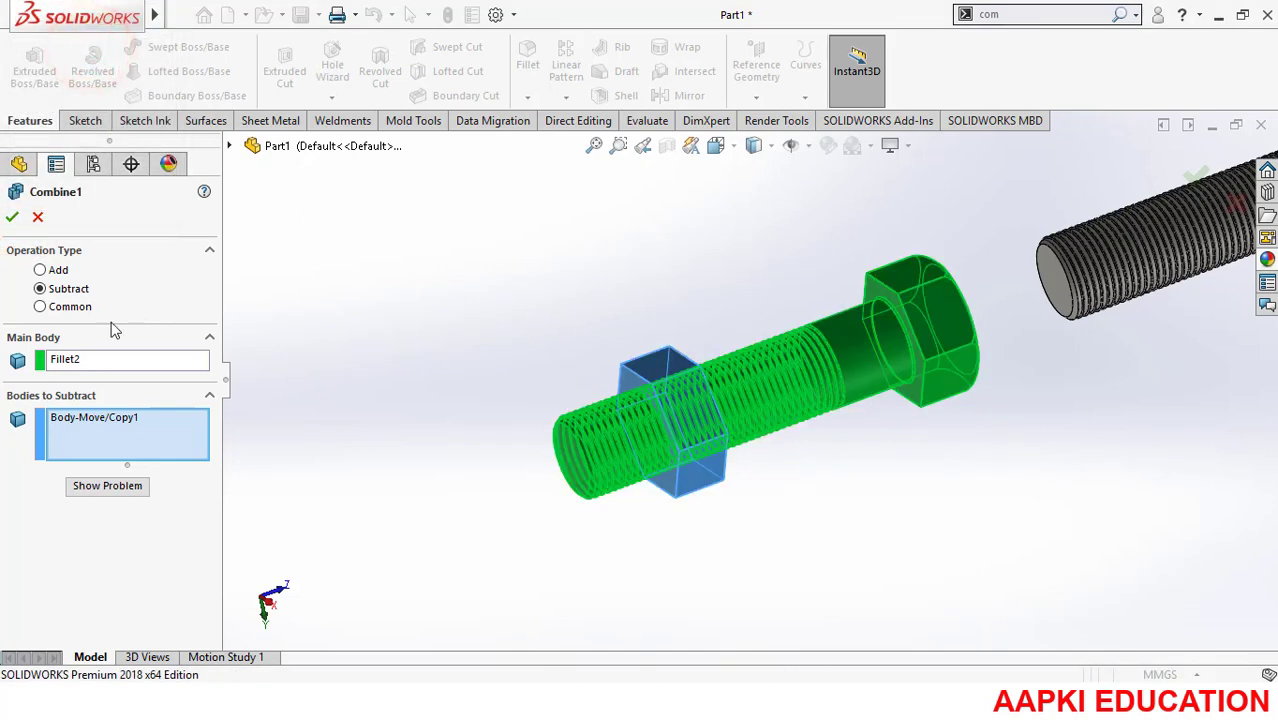
left_click(33, 220)
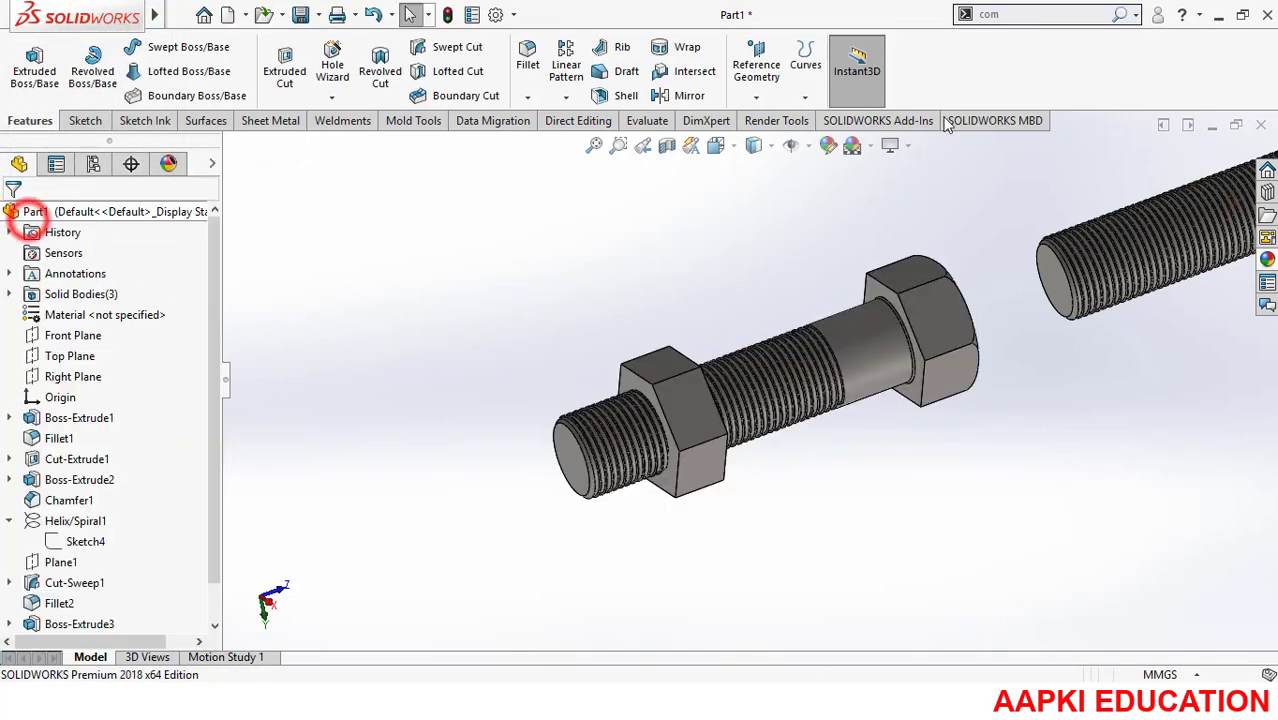
Step: Subtract the original bolt body from the hexagonal nut body with Combine to cut the internal thread
left_click(1005, 38)
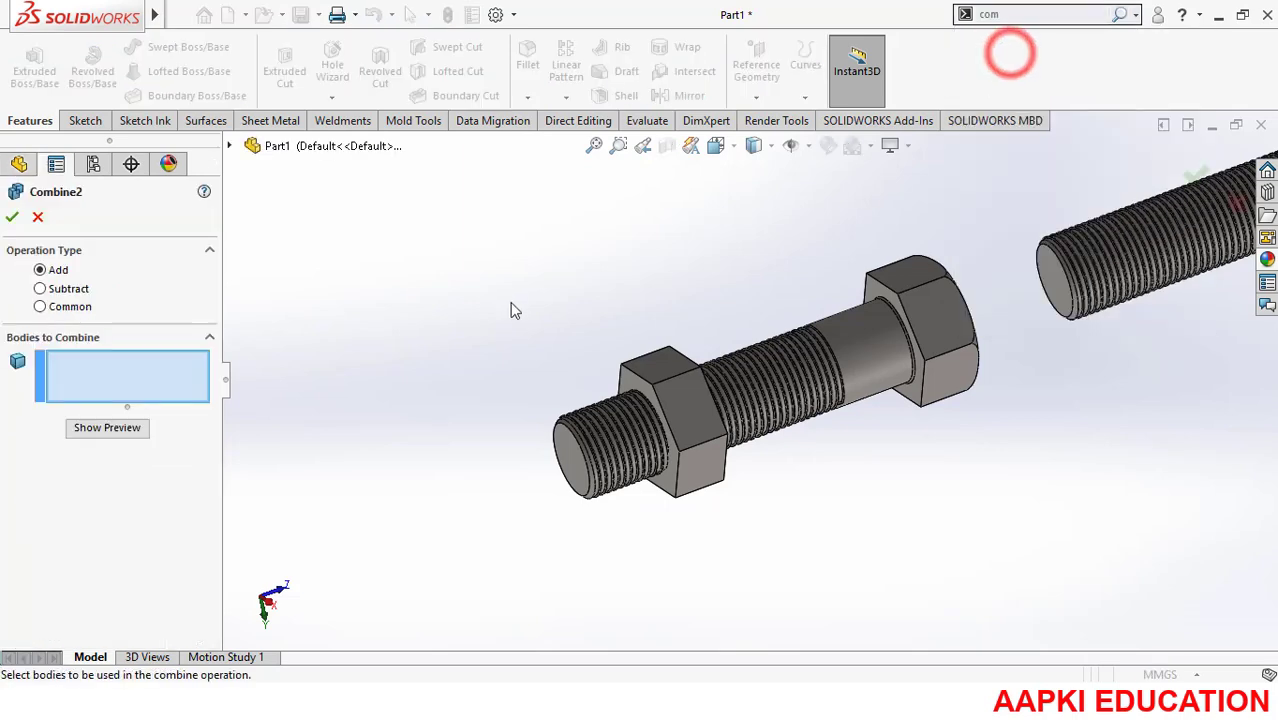
left_click(40, 288)
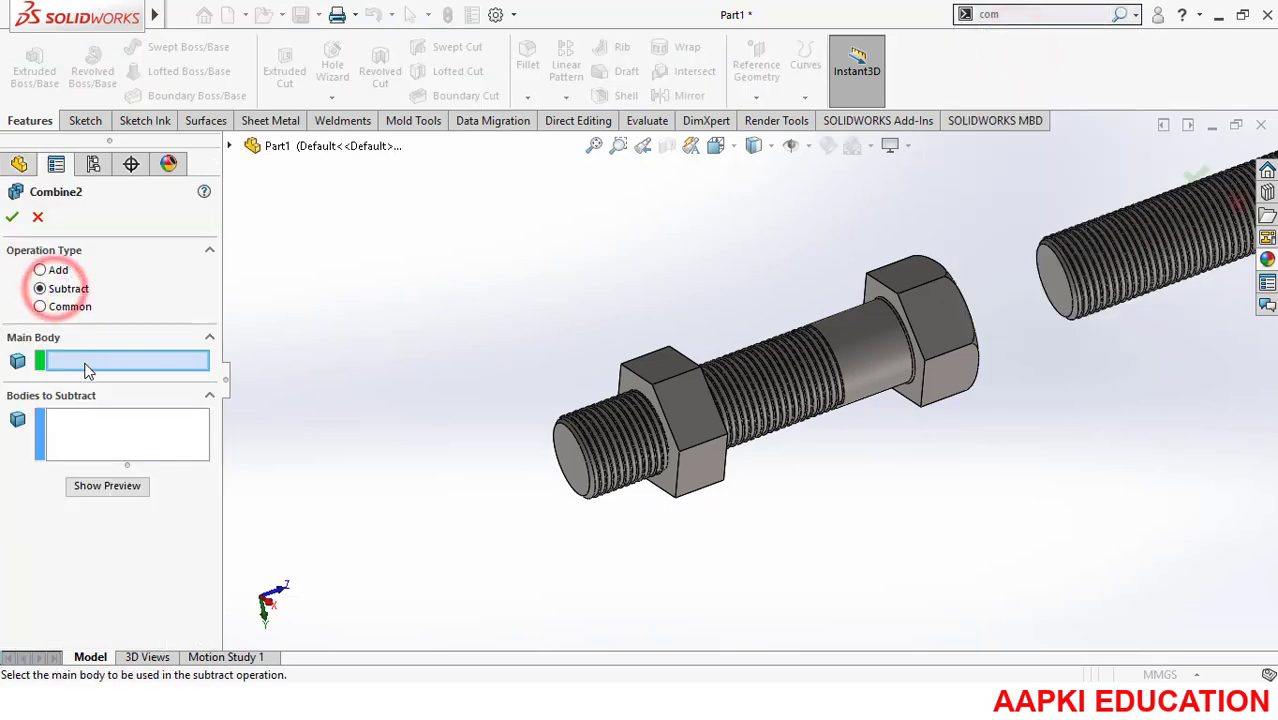
left_click(677, 410)
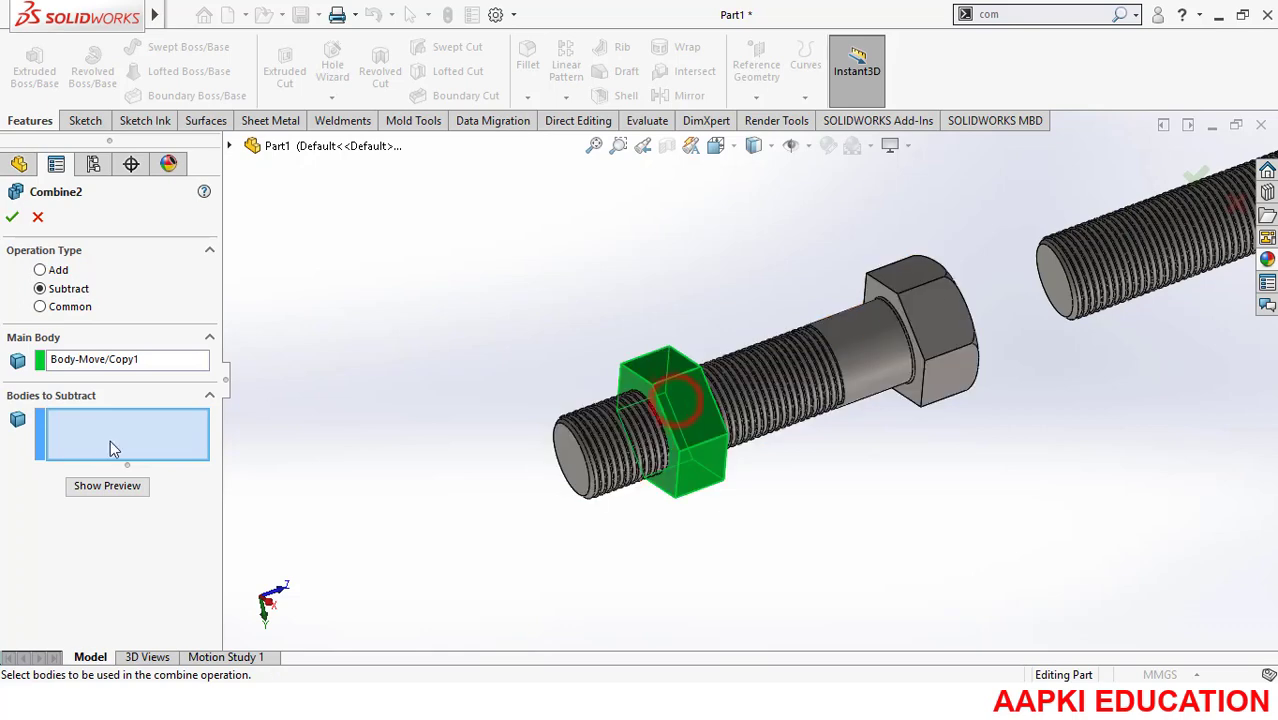
left_click(848, 375)
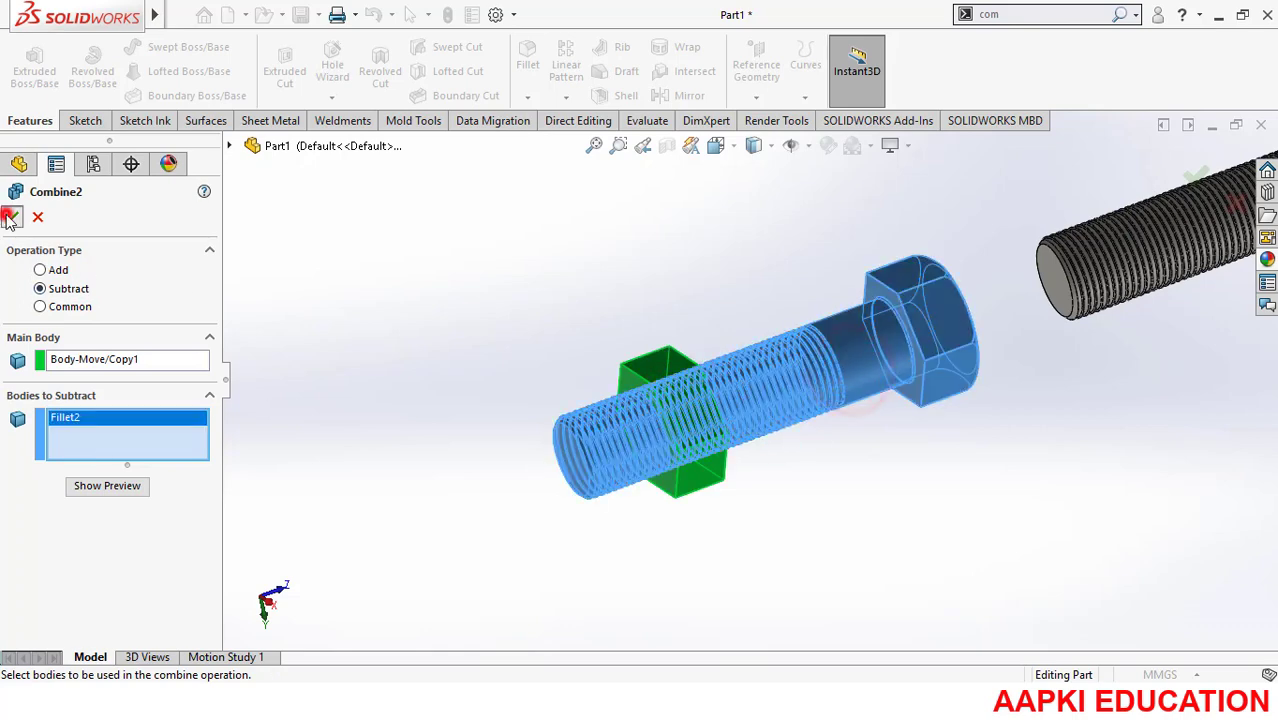
left_click(10, 217)
scroll(893, 412, "up", 2)
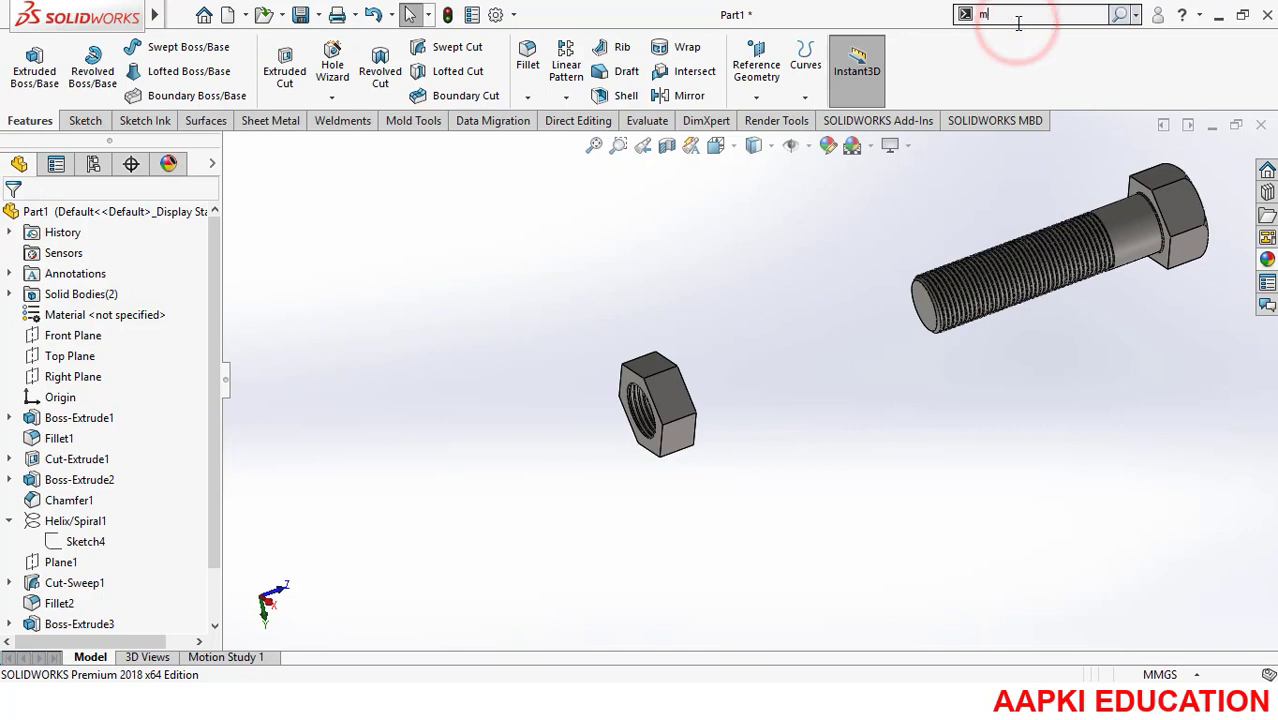
Step: Copy the remaining bolt body once with a Z offset of -30 mm, back through the nut
type("mo")
left_click(1005, 50)
left_click(1008, 242)
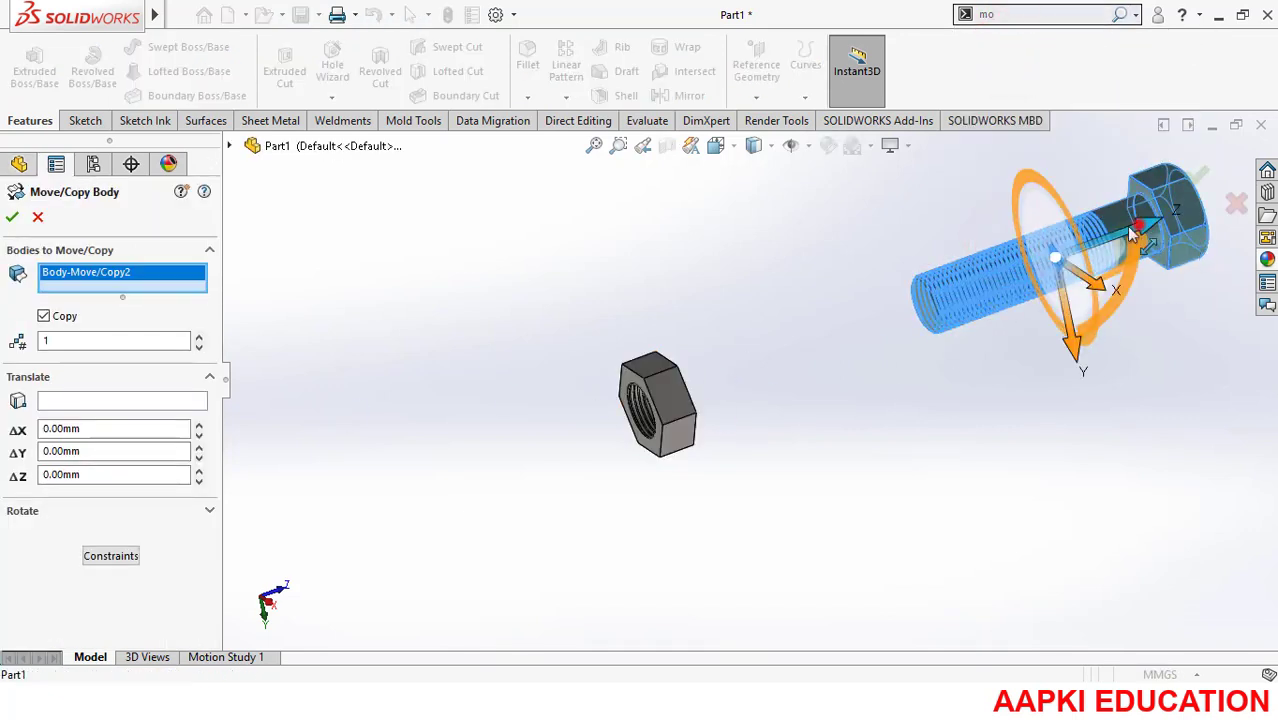
left_click_drag(1138, 225, 726, 369)
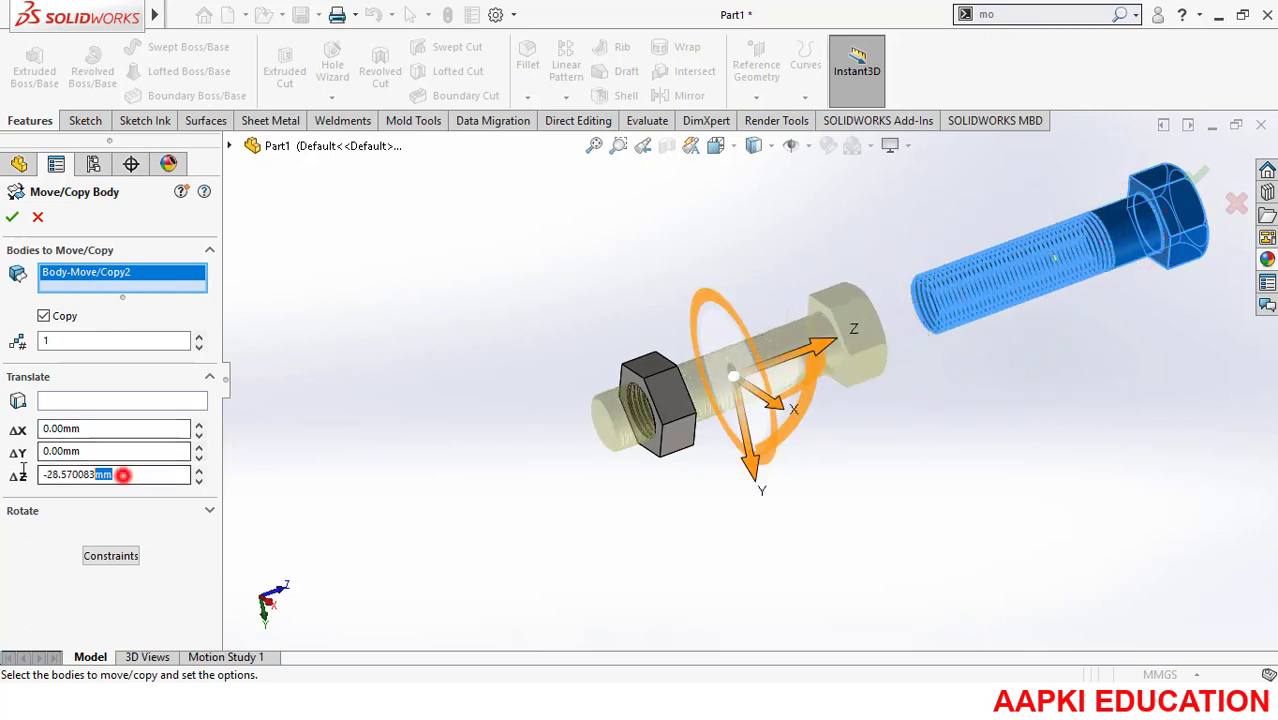
left_click_drag(23, 470, 8, 473)
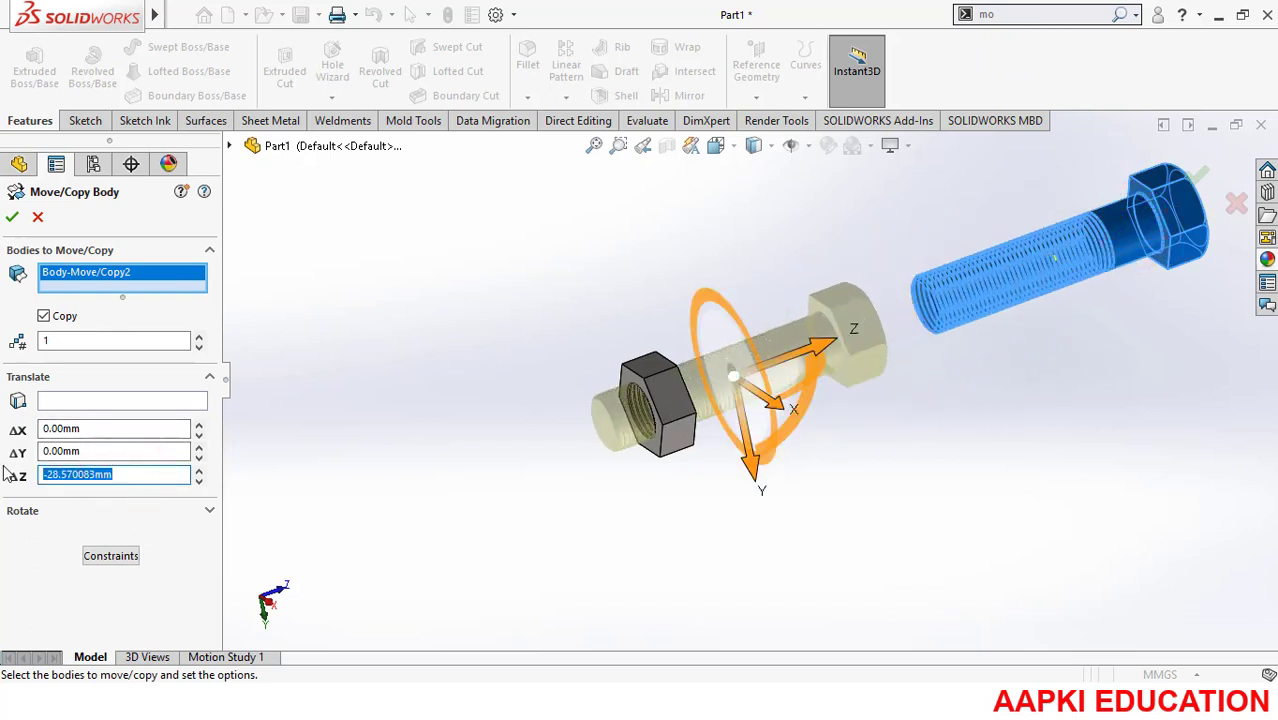
key("Return")
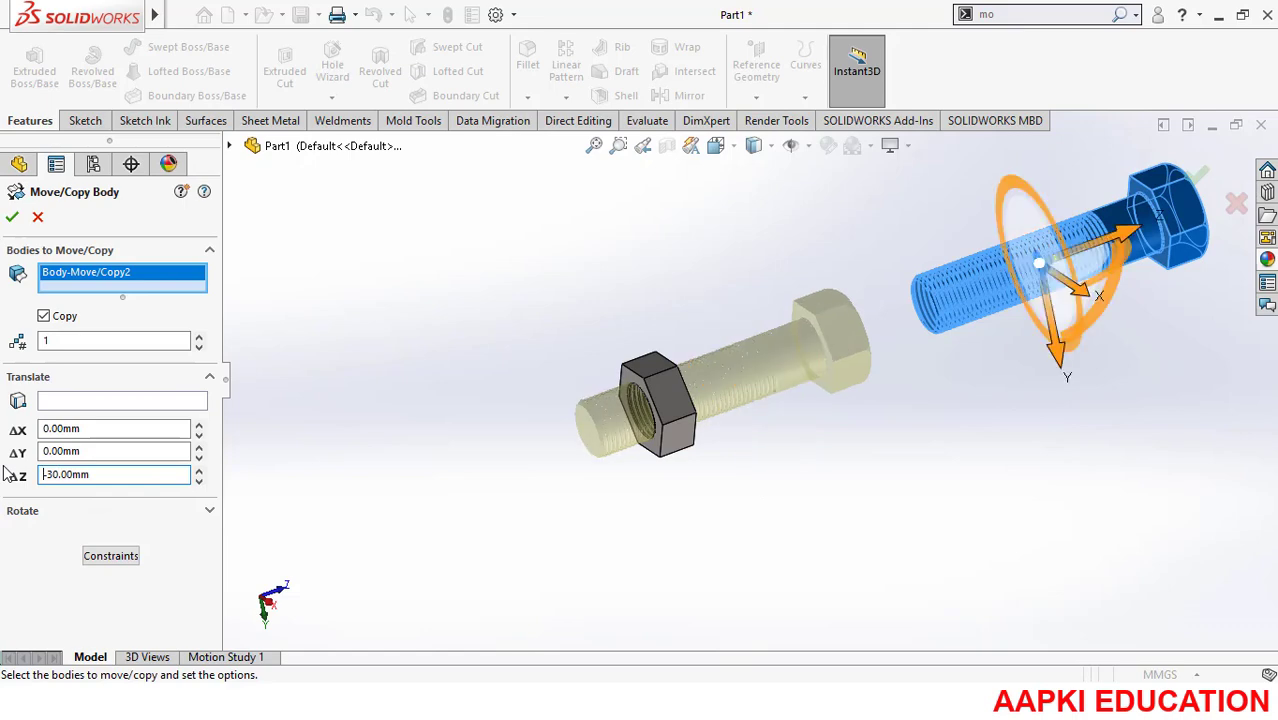
left_click(10, 219)
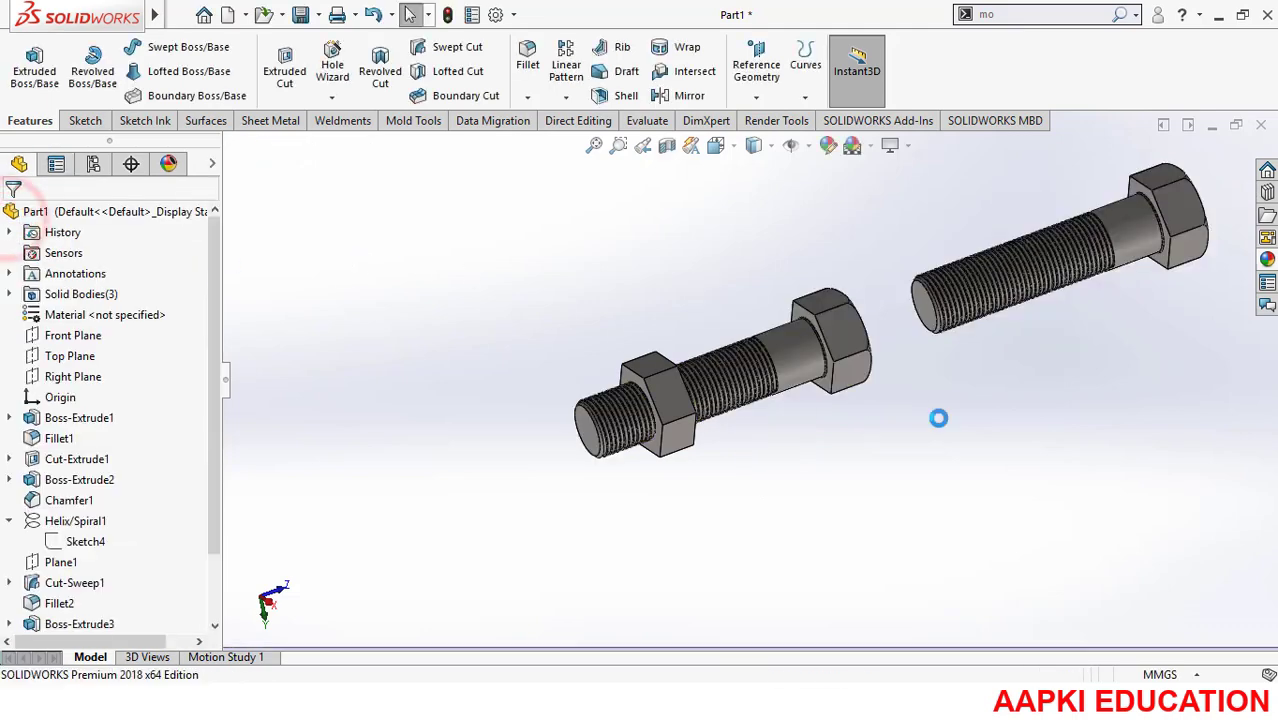
Step: Try deleting both bolt bodies with Delete/Keep Body, and undo the deletion
left_click(1022, 15)
type("del")
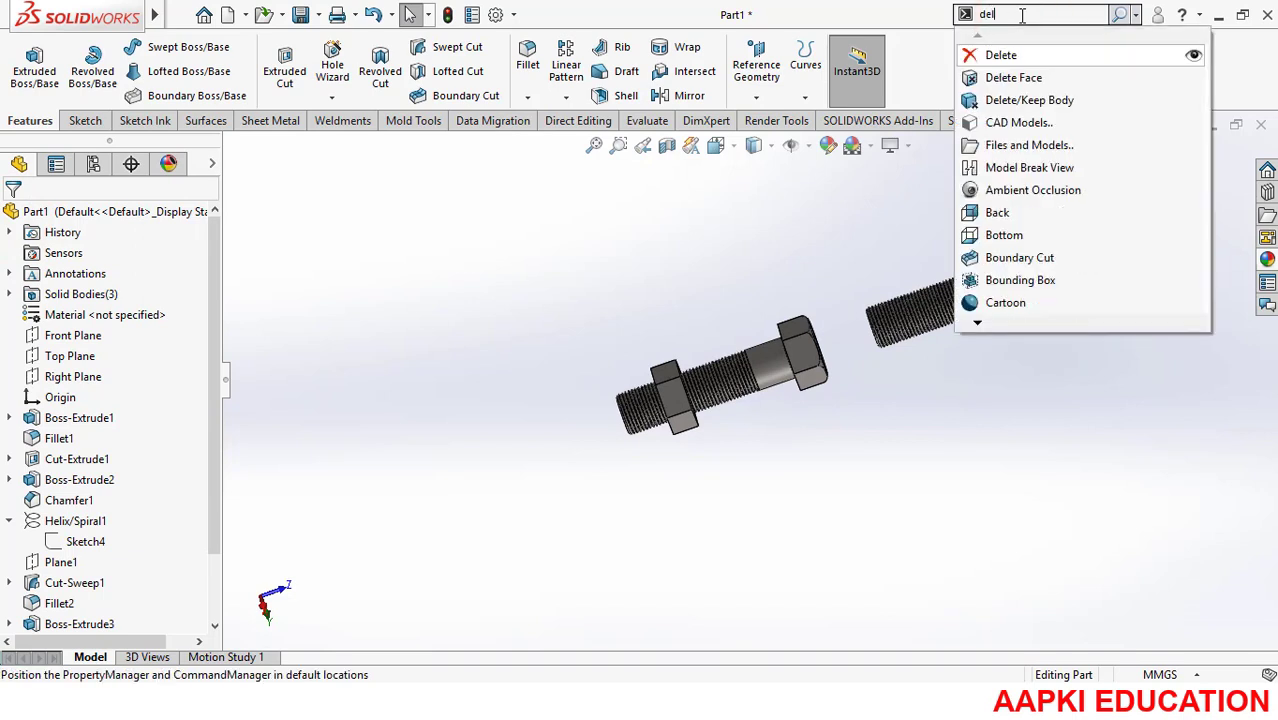
type("e")
left_click(1022, 82)
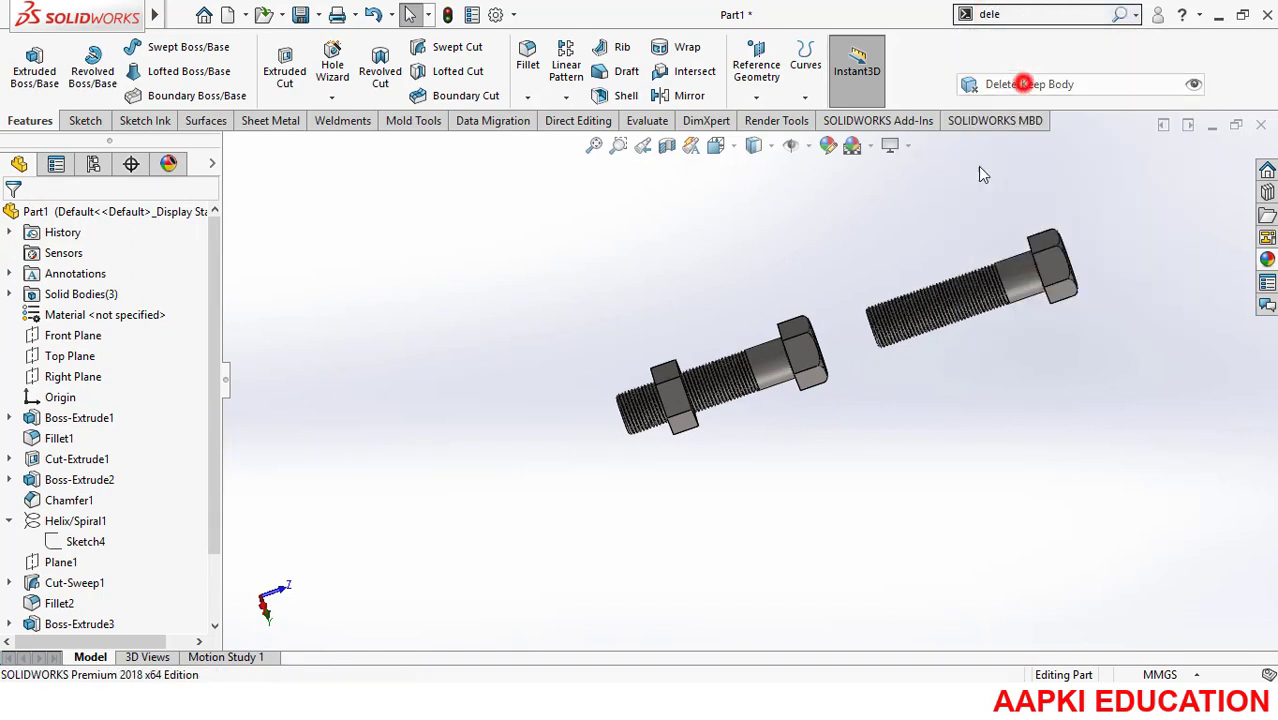
left_click(1012, 288)
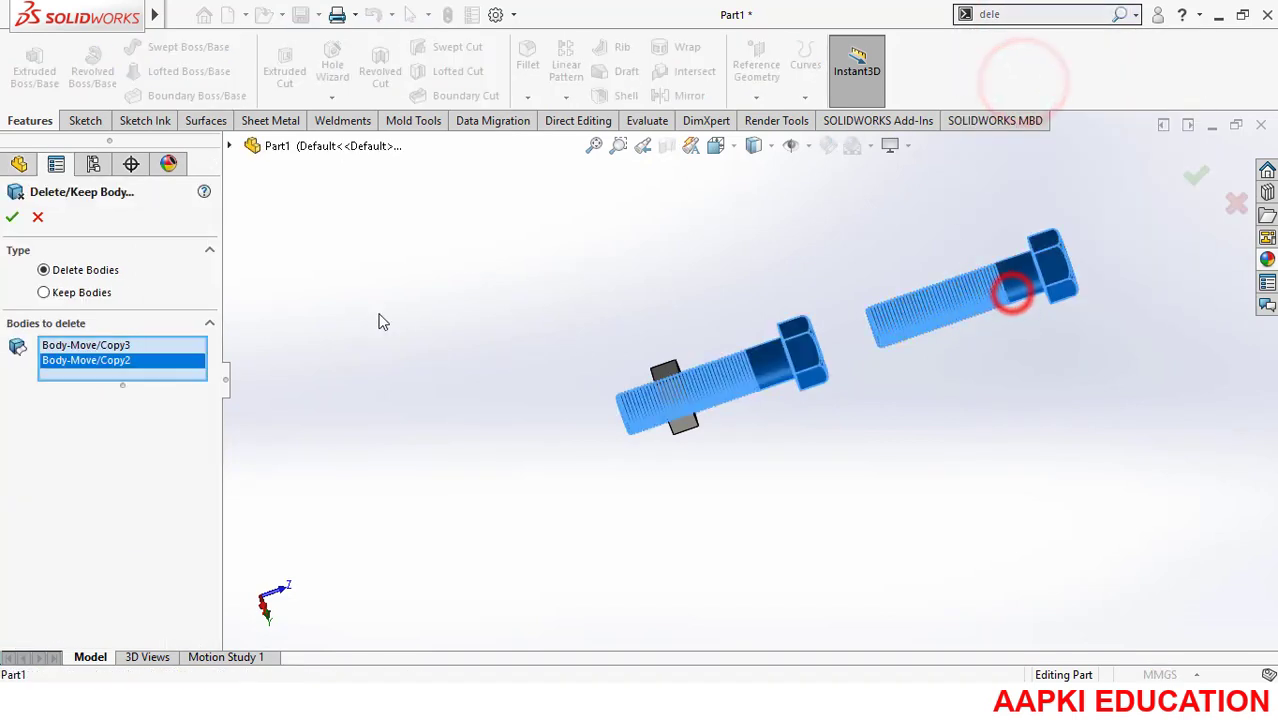
left_click(15, 219)
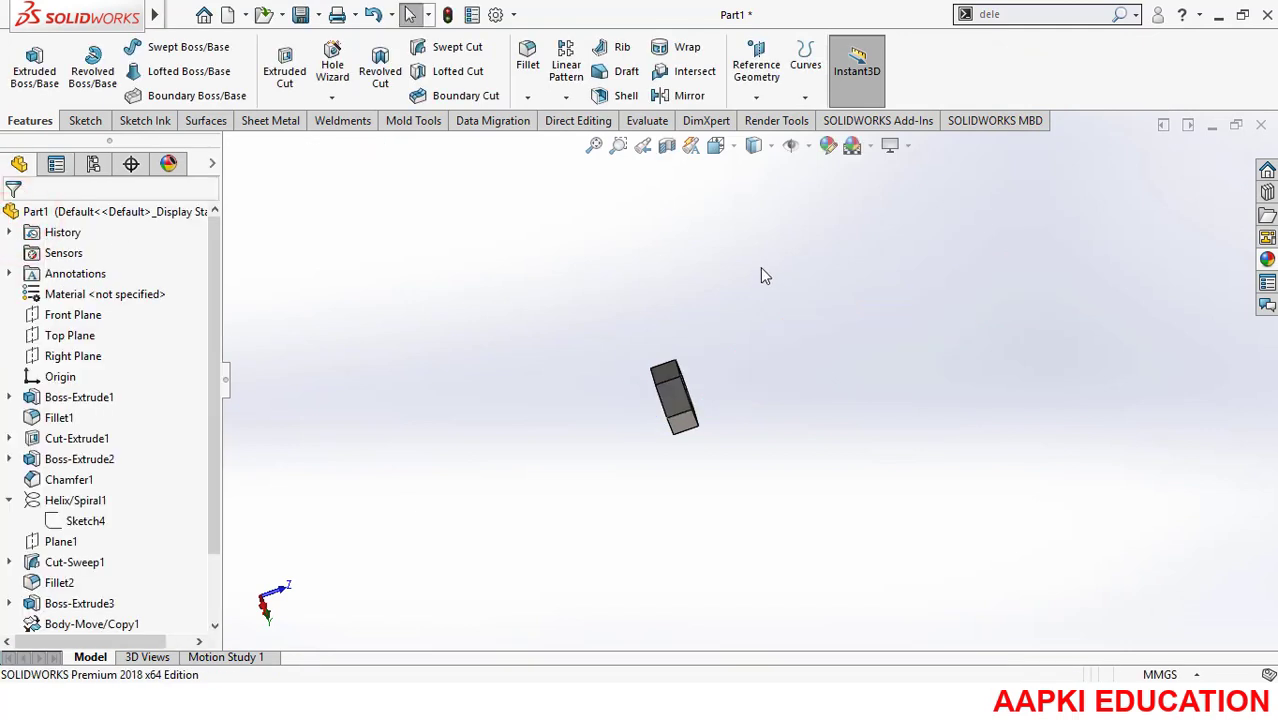
key("ctrl+z")
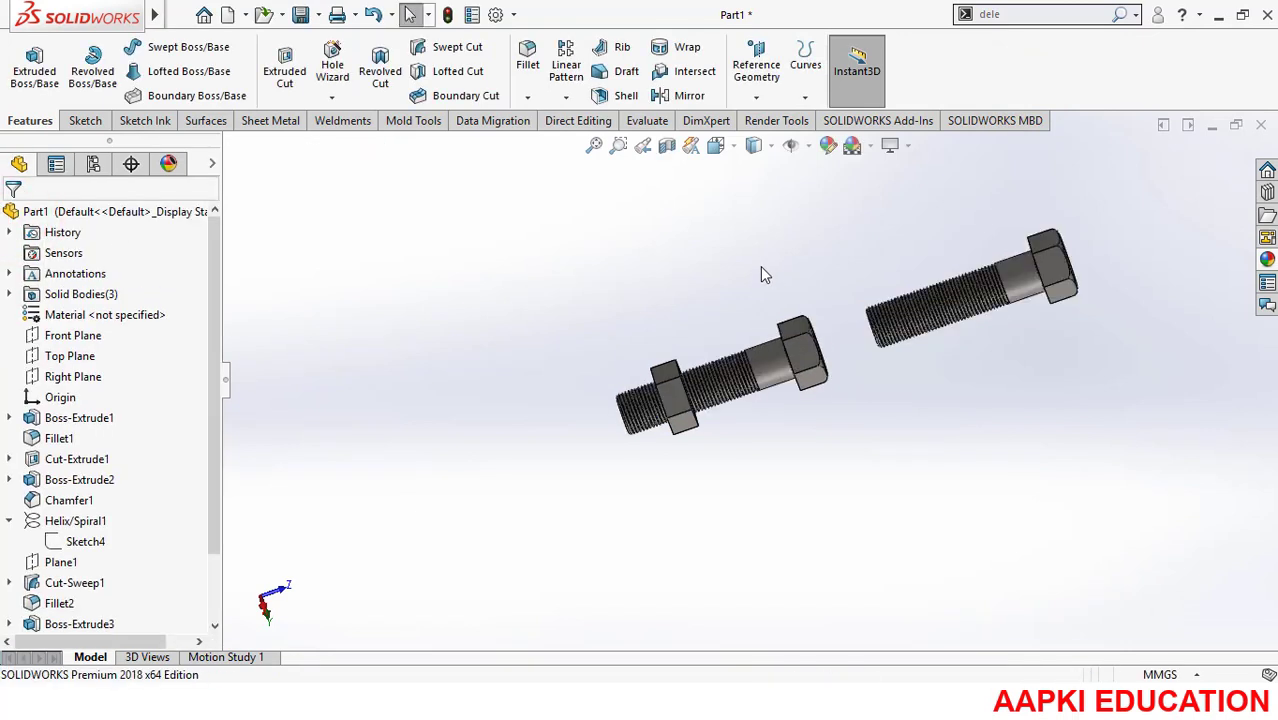
Step: Undo the last bolt copy, and move the remaining bolt body -35 mm along Z through the nut without copying it
key("ctrl+z")
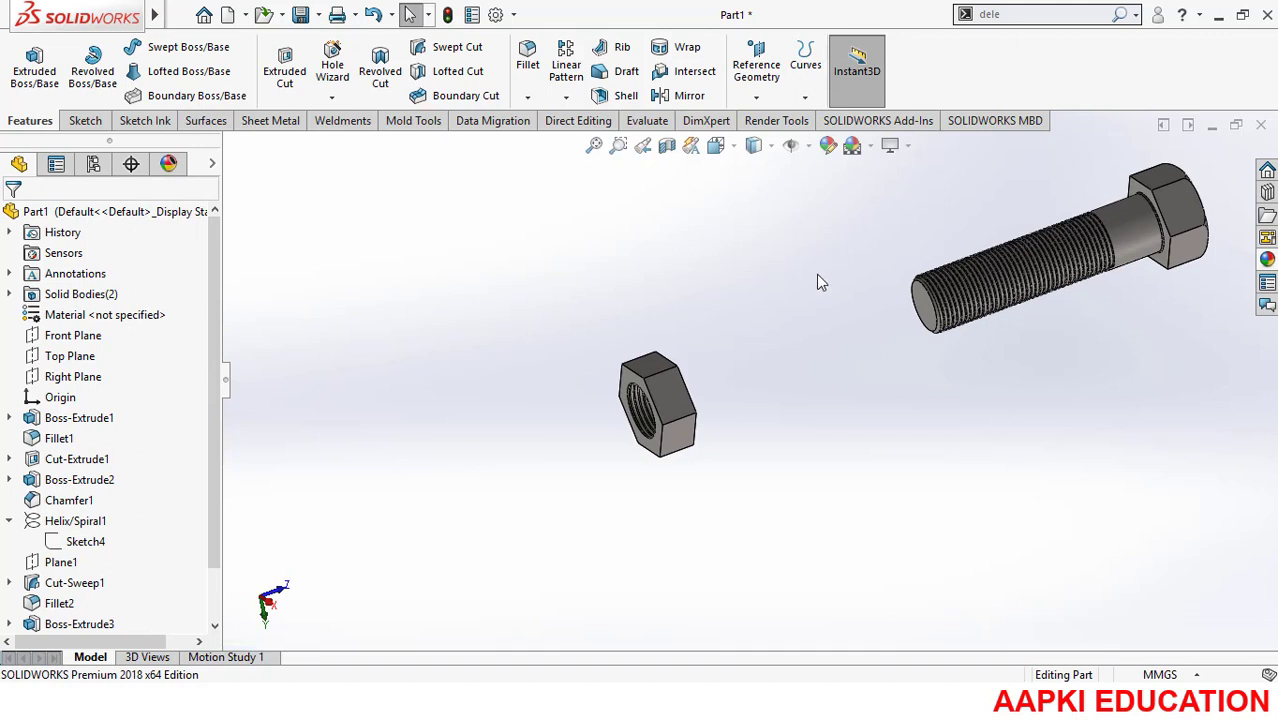
left_click(1019, 16)
type("m")
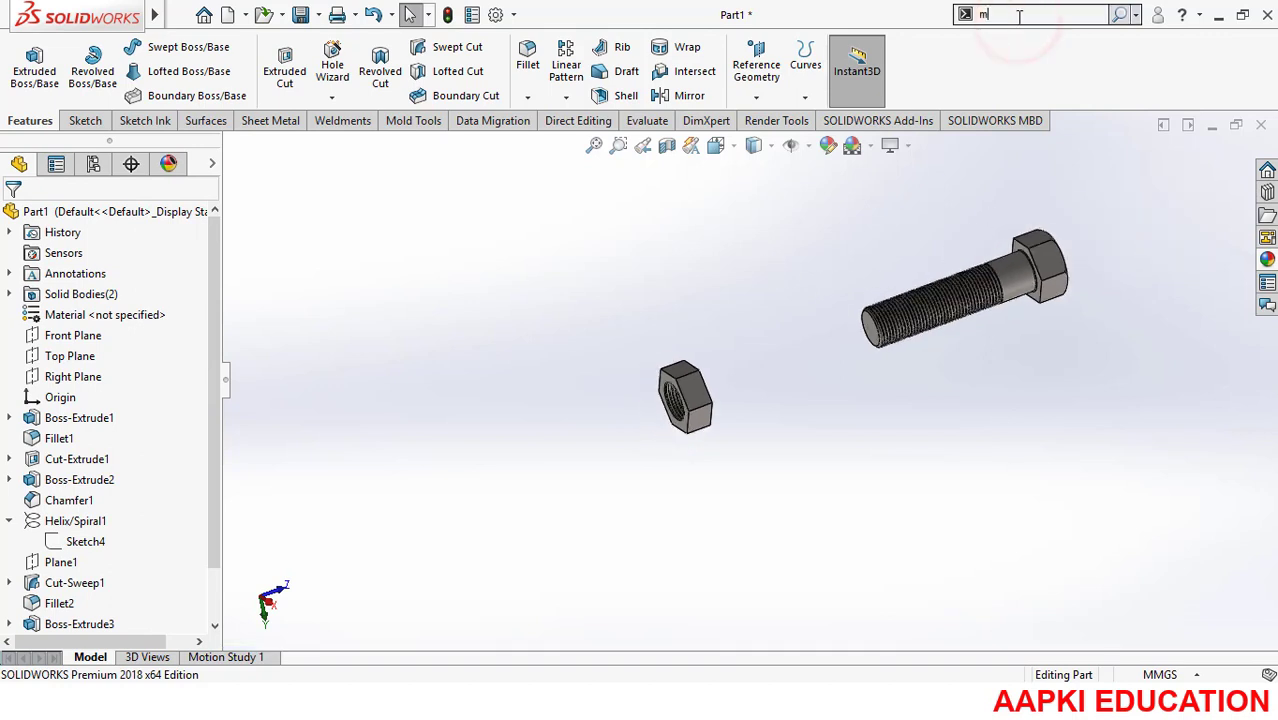
type("o")
left_click(1025, 54)
left_click(940, 318)
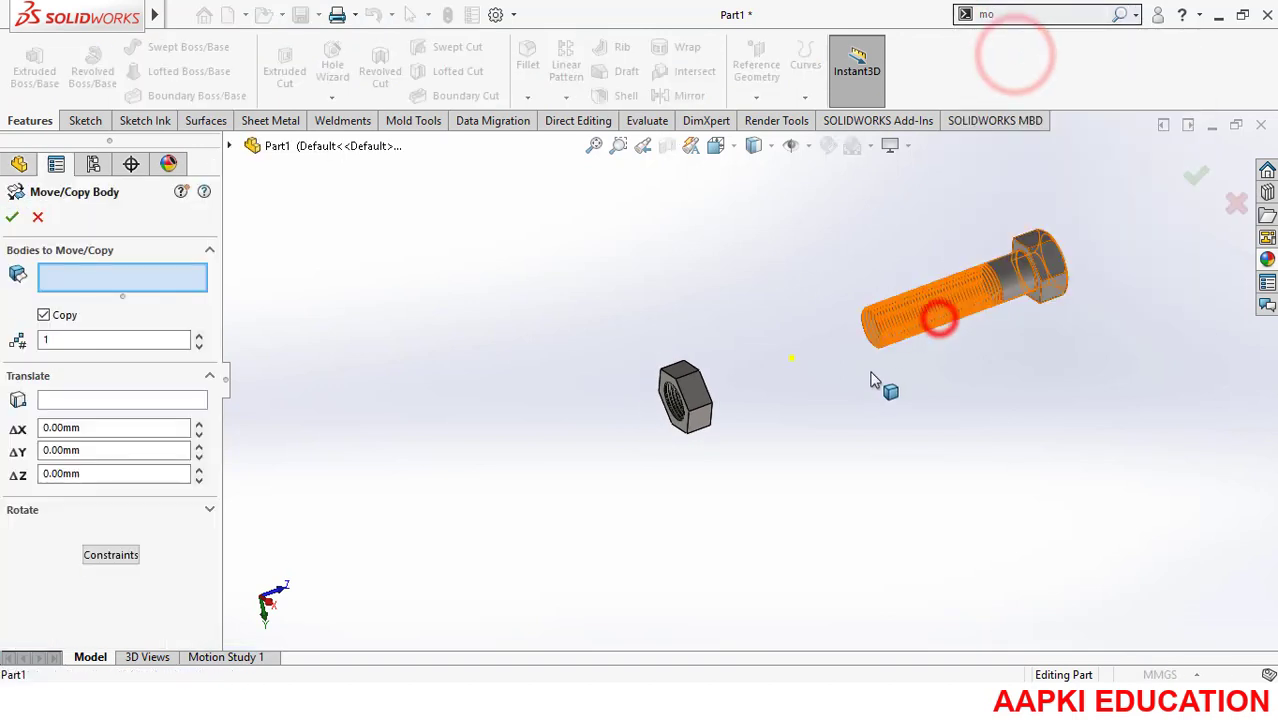
left_click_drag(1046, 261, 762, 396)
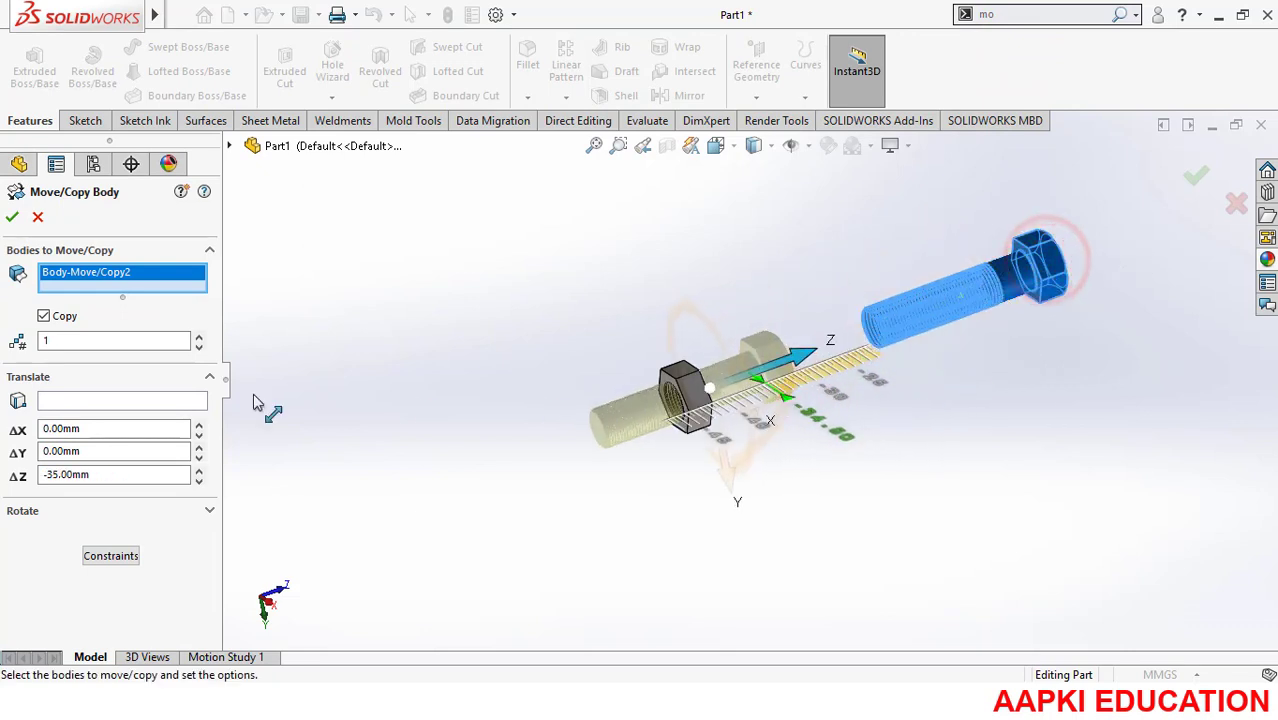
left_click(56, 311)
left_click(12, 216)
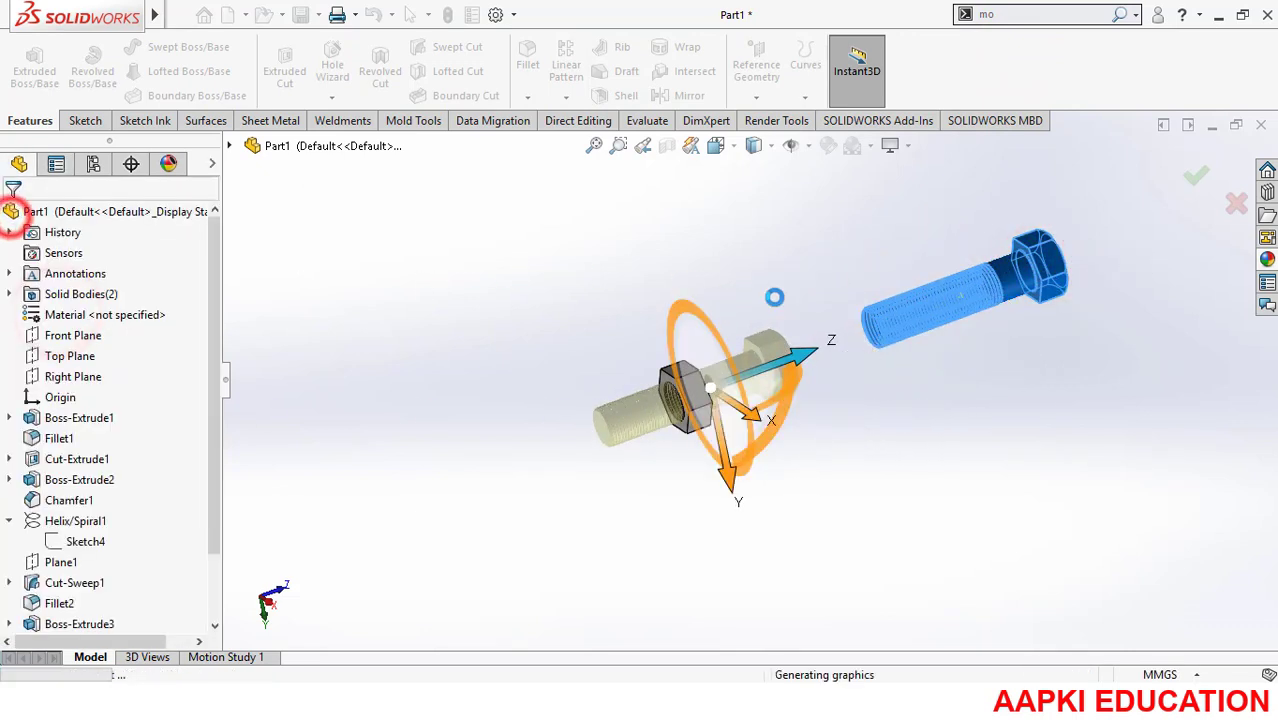
middle_click_drag(803, 496, 727, 366)
scroll(730, 366, "down", 2)
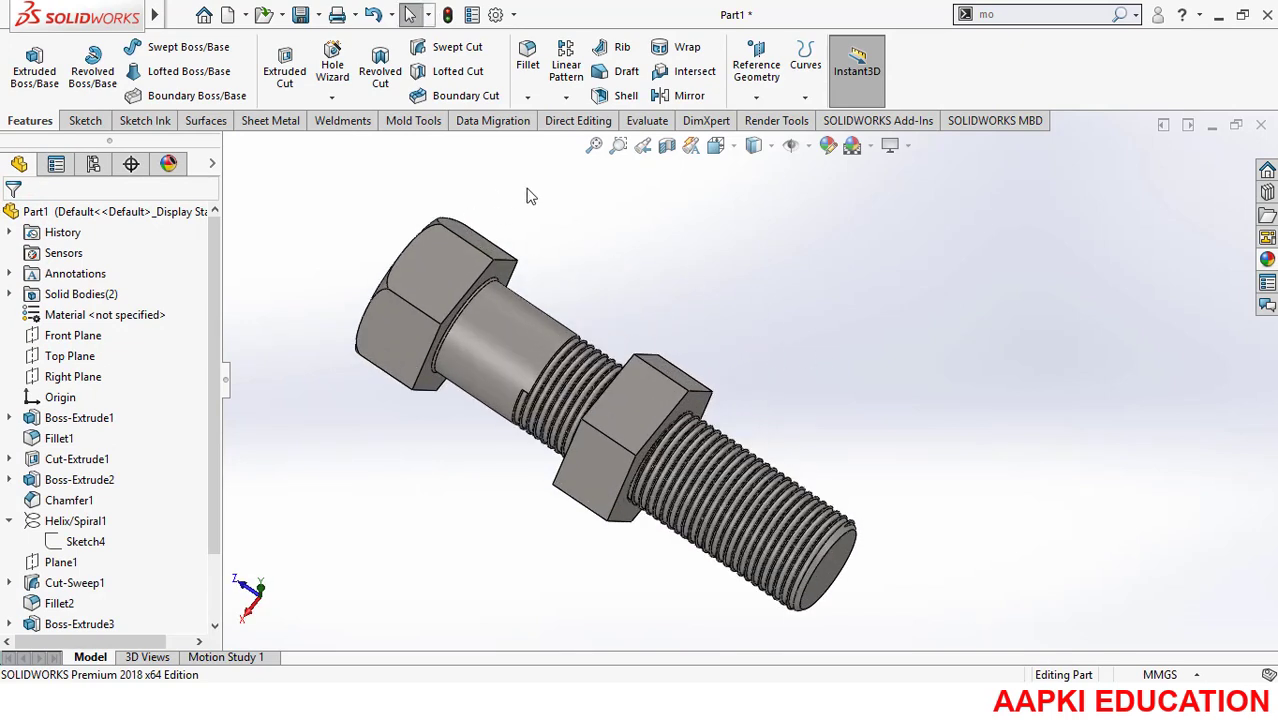
Step: Start Save Bodies and assign the bolt body to the file Body1.sldprt in the desktop's New folder
mouse_move(100, 15)
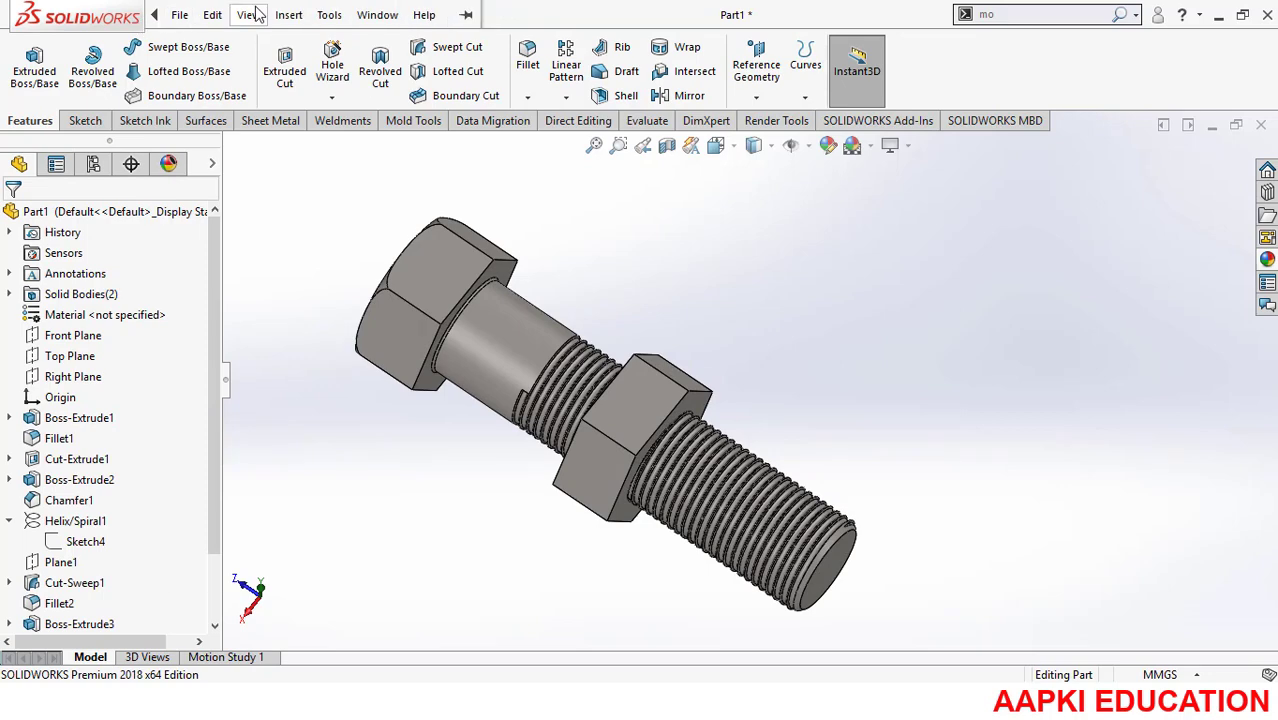
left_click(289, 15)
mouse_move(343, 107)
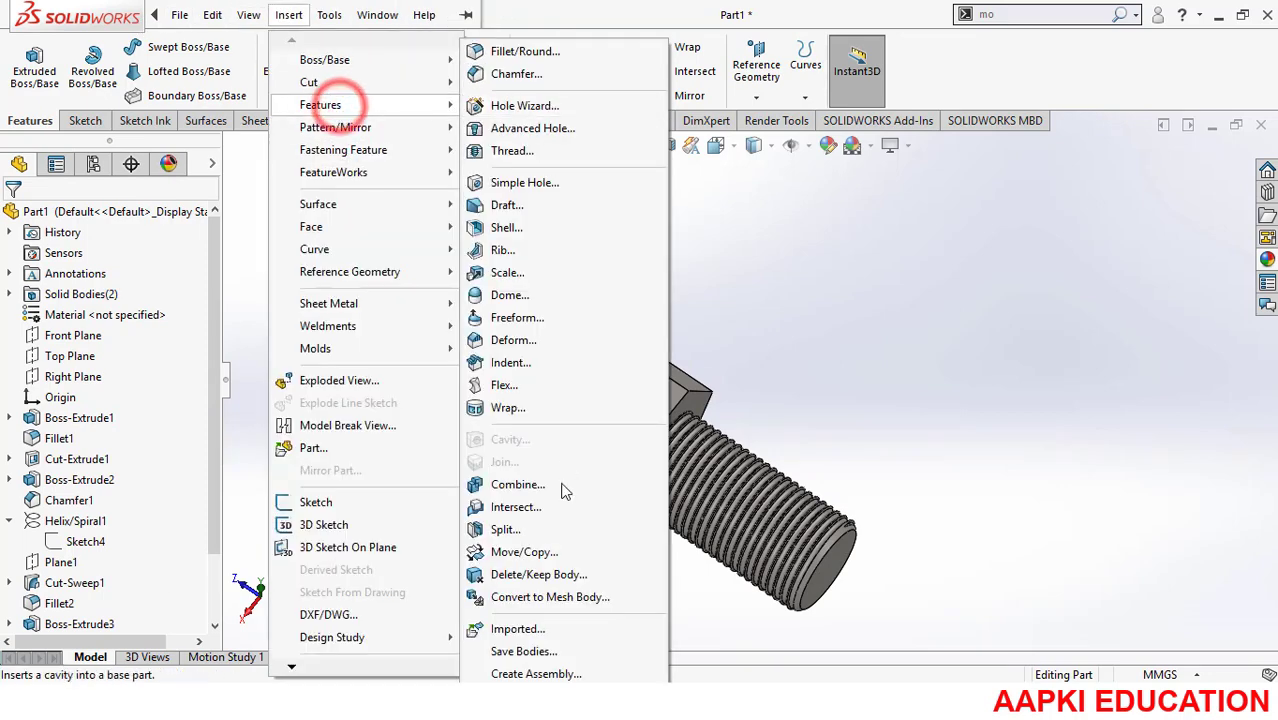
left_click(529, 651)
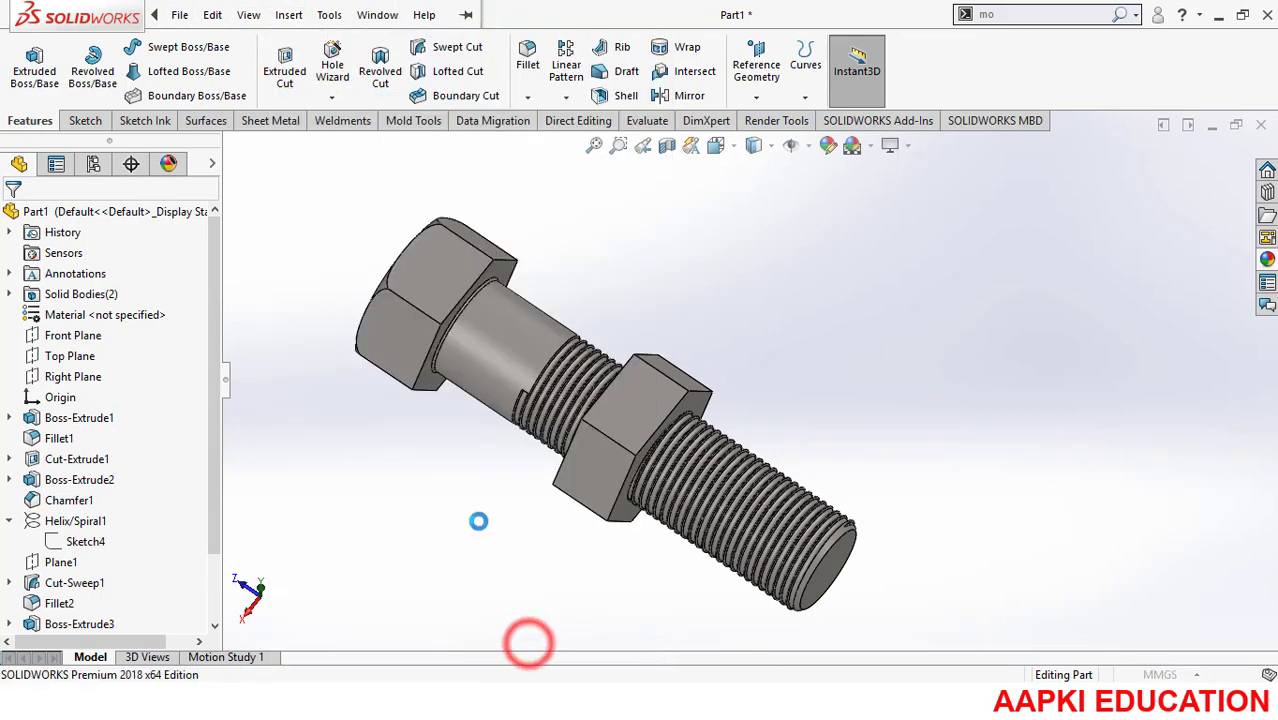
double_click(491, 339)
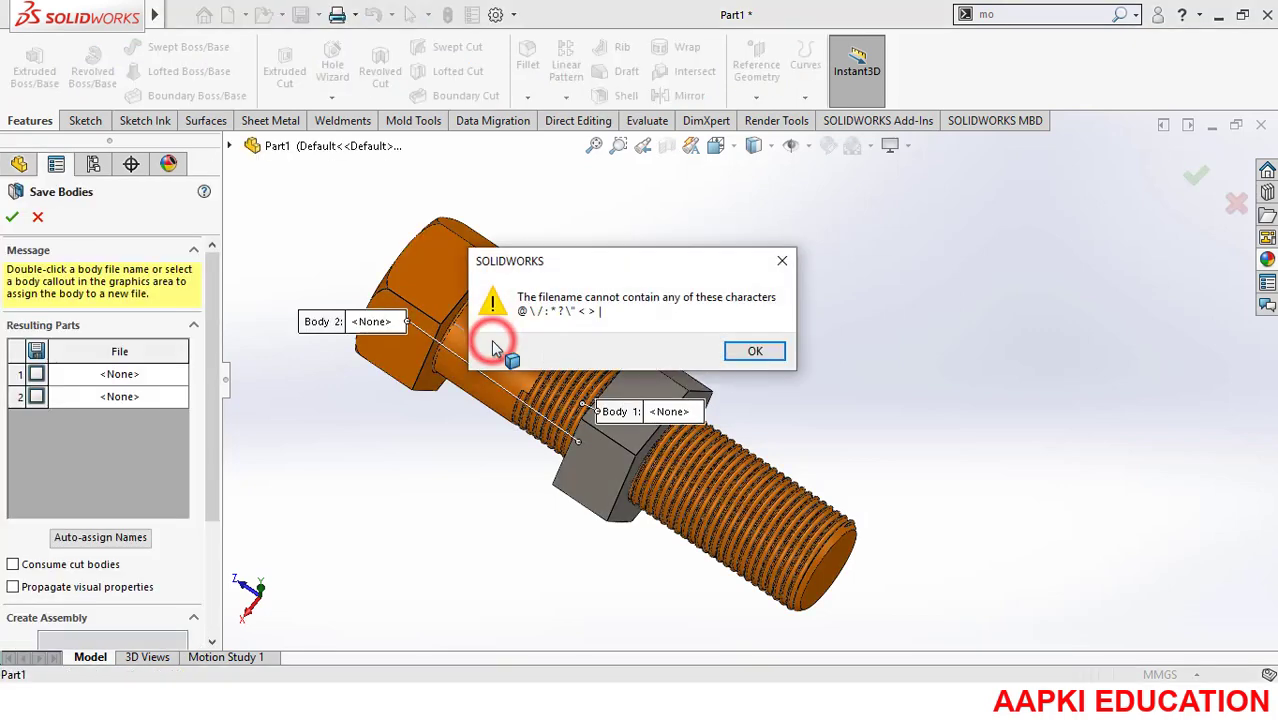
left_click(752, 350)
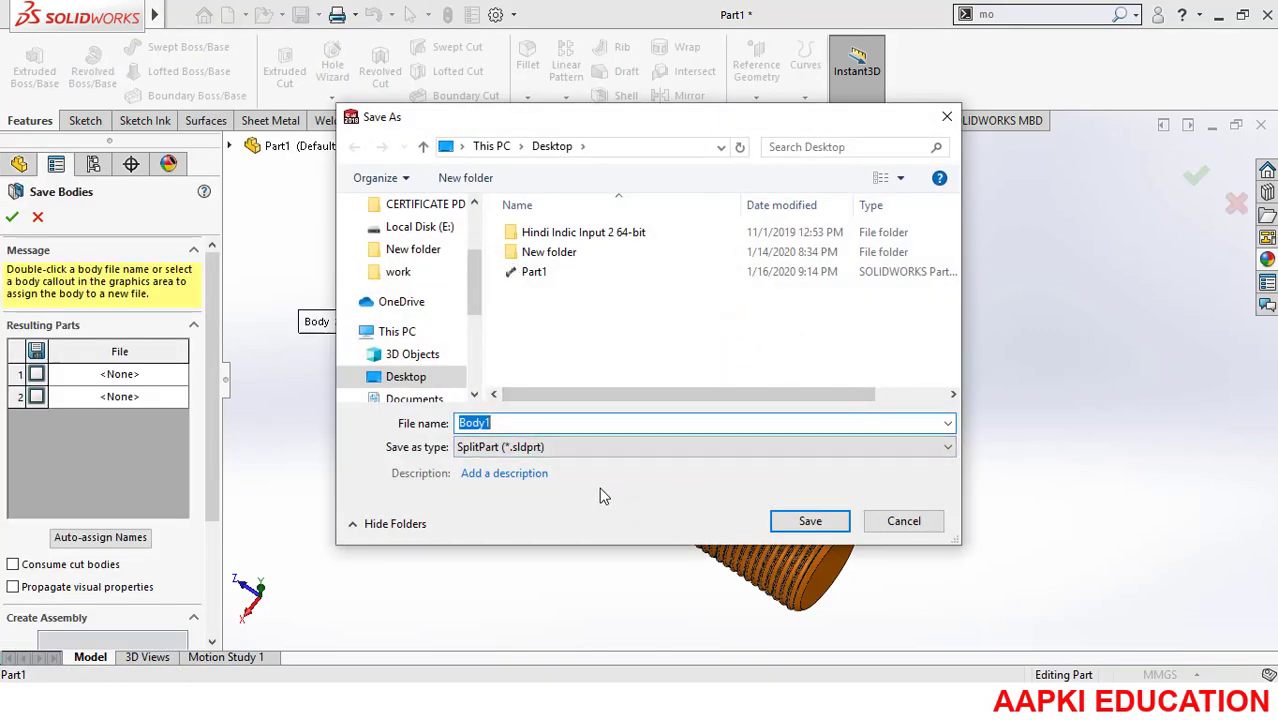
double_click(532, 251)
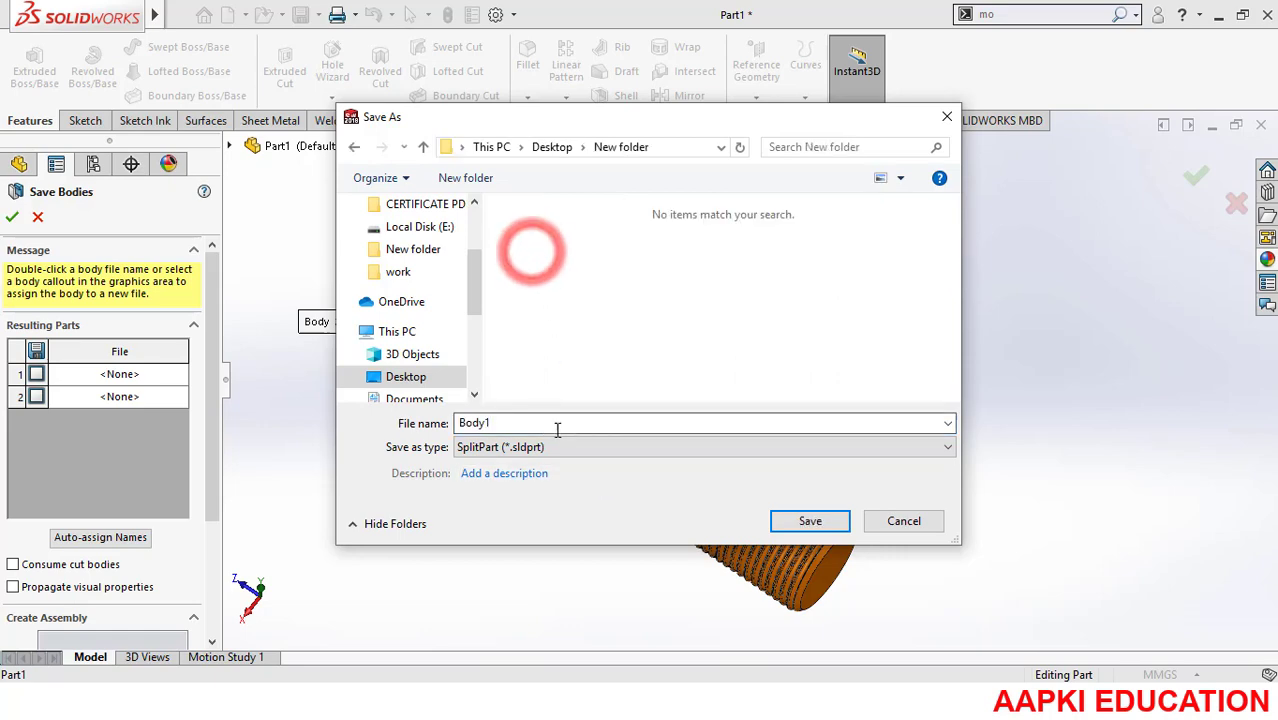
left_click(803, 524)
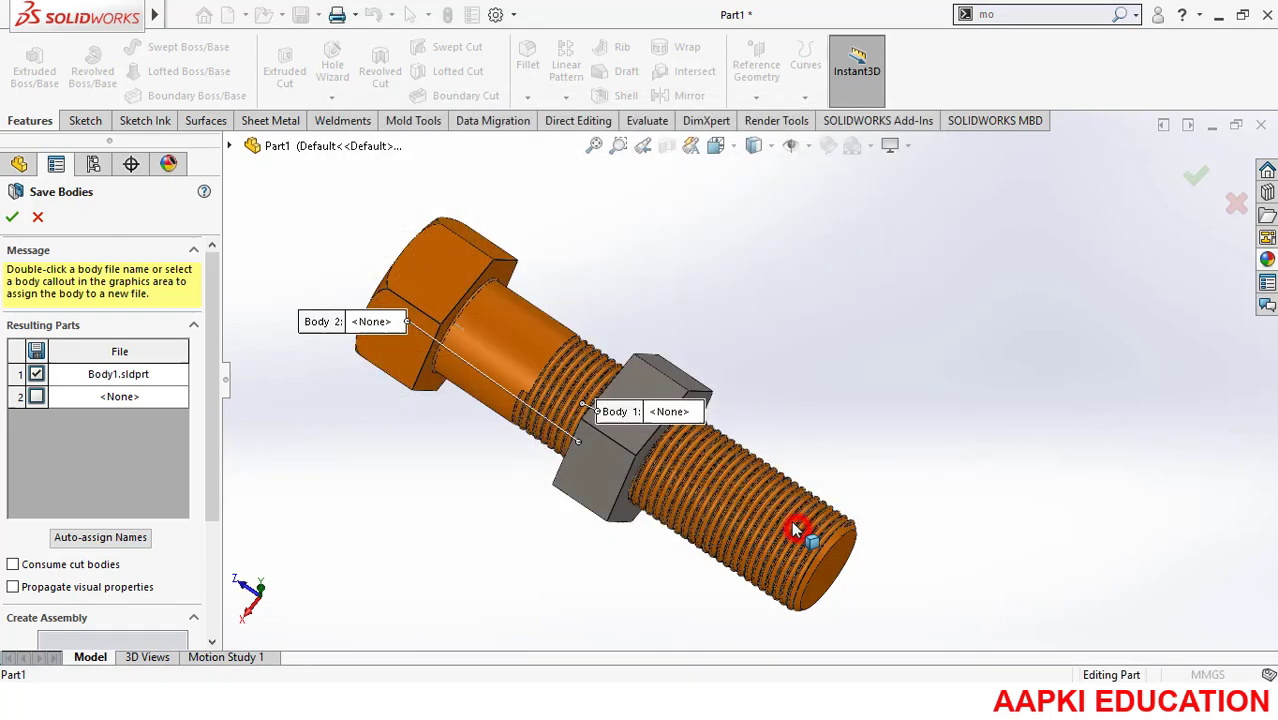
Step: Assign the nut body to Combine2.sldprt and save both bodies as separate part files
left_click(636, 436)
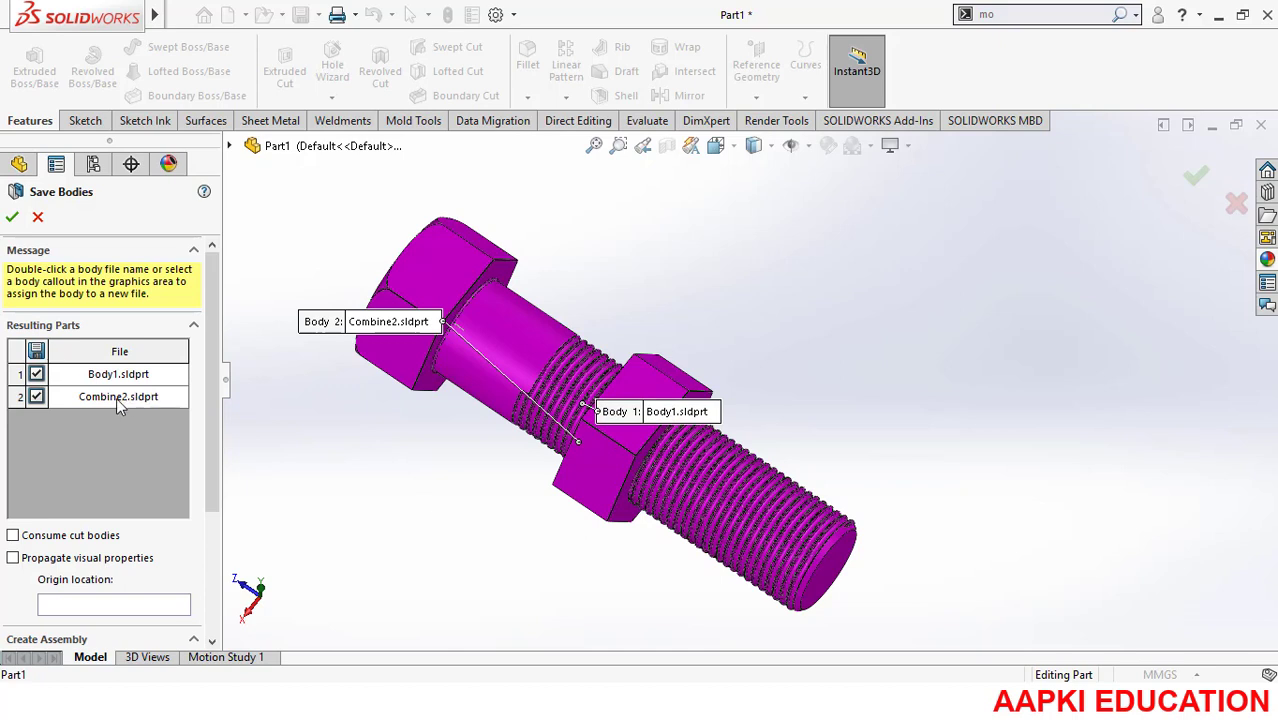
left_click(14, 213)
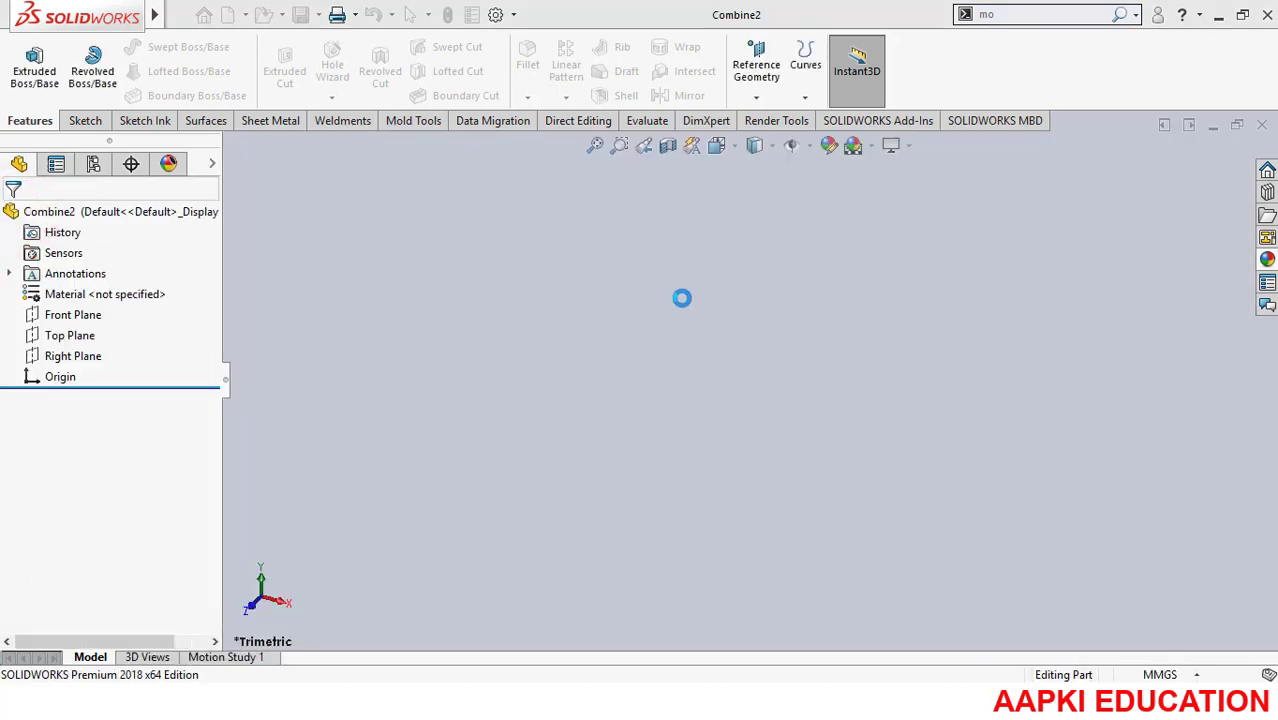
left_click(557, 390)
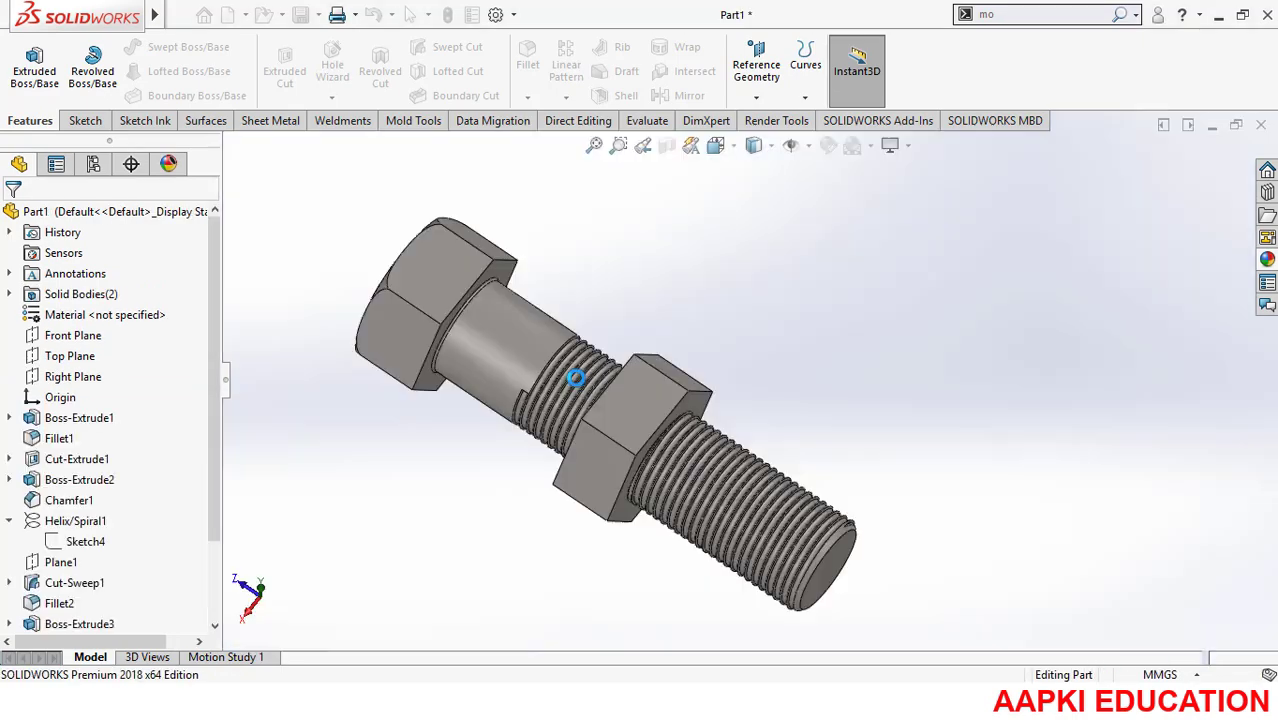
Step: Switch to the Body1 part, make a new assembly from it and place the bolt as the first component
scroll(729, 385, "up", 2)
mouse_move(667, 684)
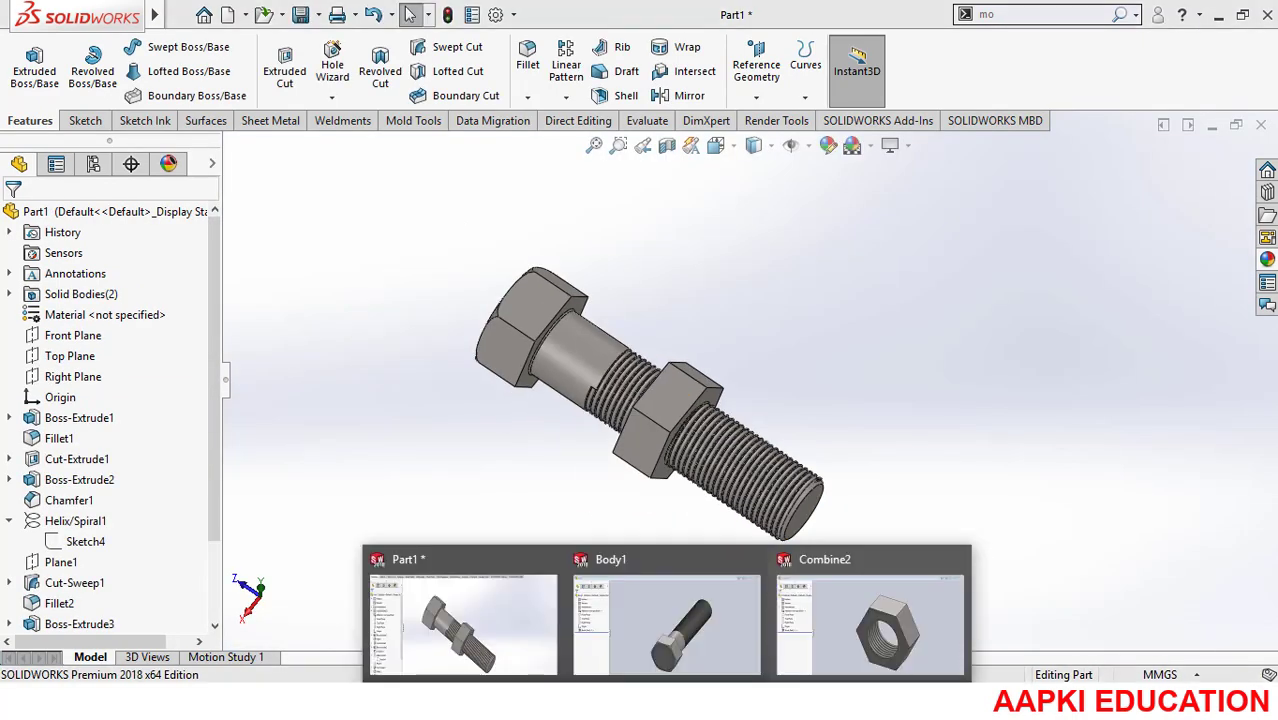
left_click(716, 662)
middle_click_drag(772, 430, 878, 180)
left_click(179, 15)
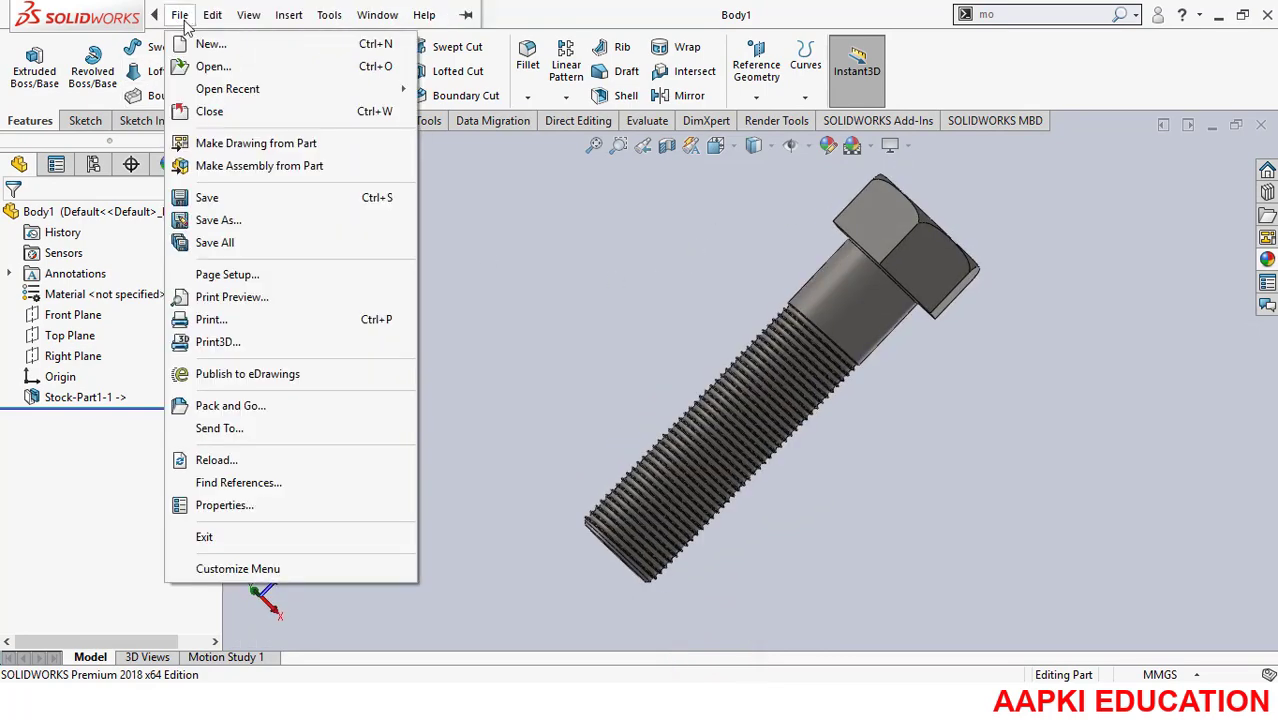
left_click(244, 166)
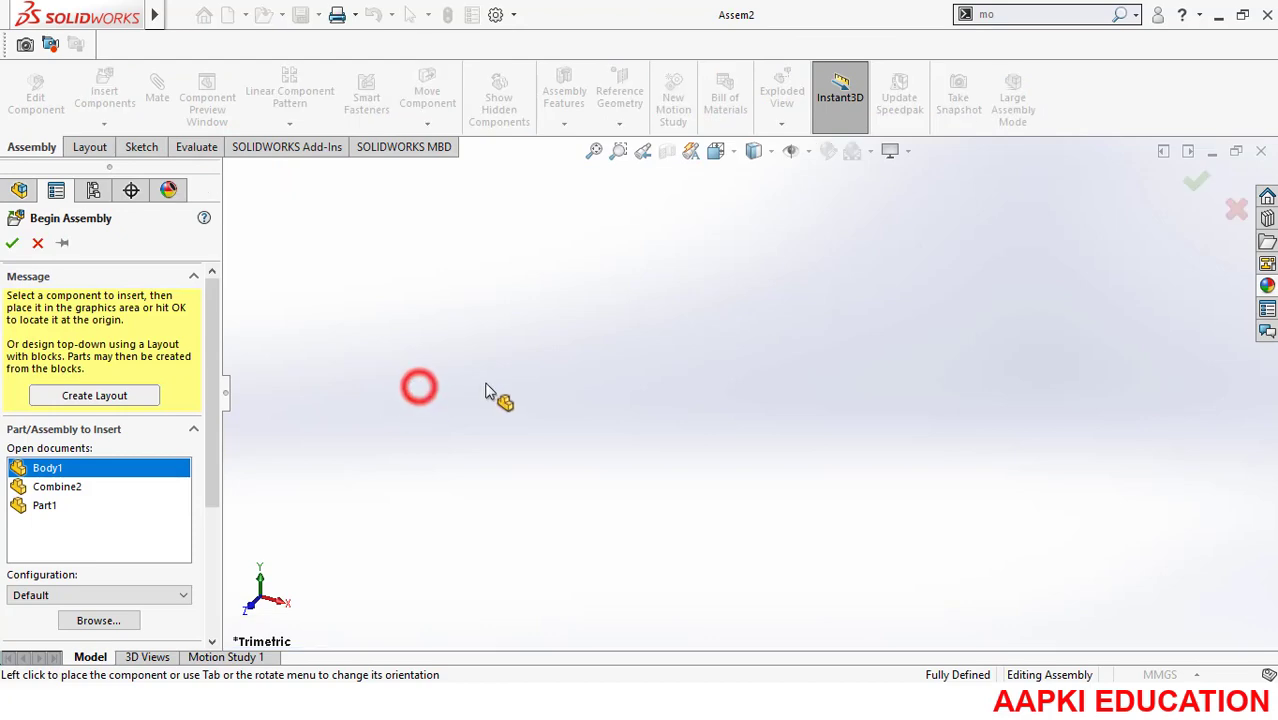
left_click(419, 387)
Step: Insert the Combine2 nut into the assembly beside the bolt's threaded end
middle_click_drag(752, 504, 925, 275)
left_click(104, 122)
left_click(130, 145)
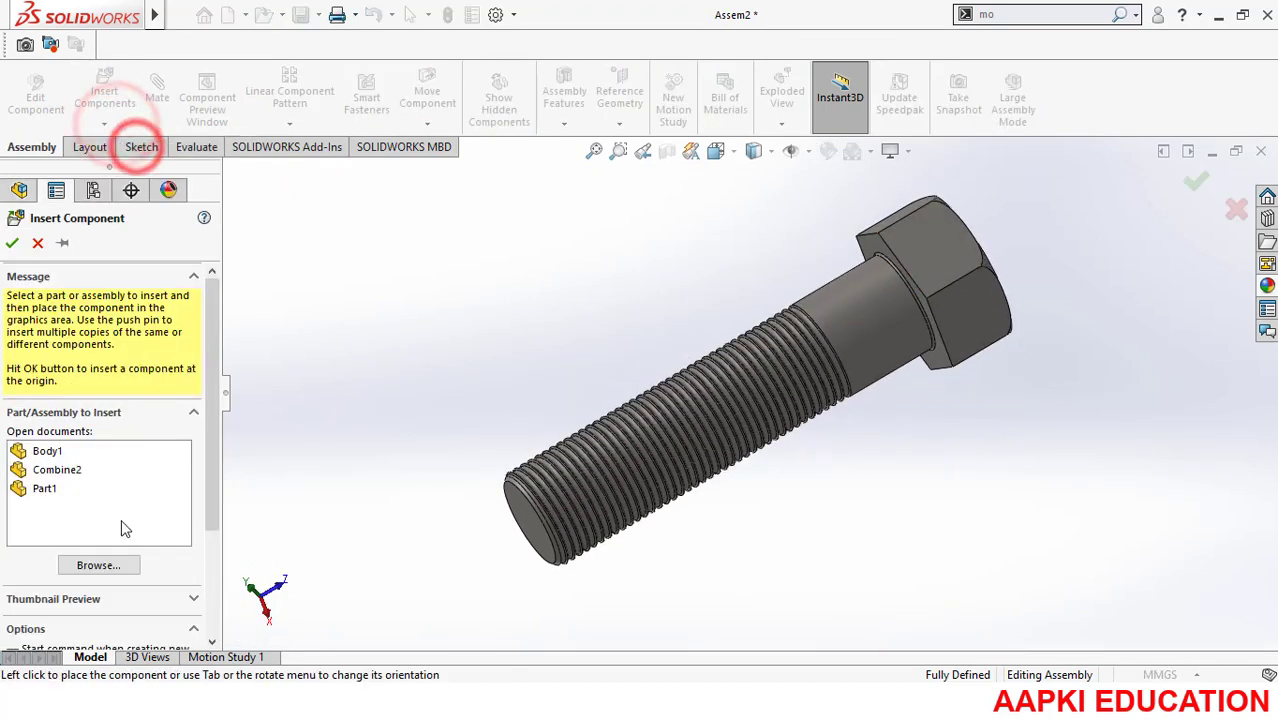
left_click(58, 470)
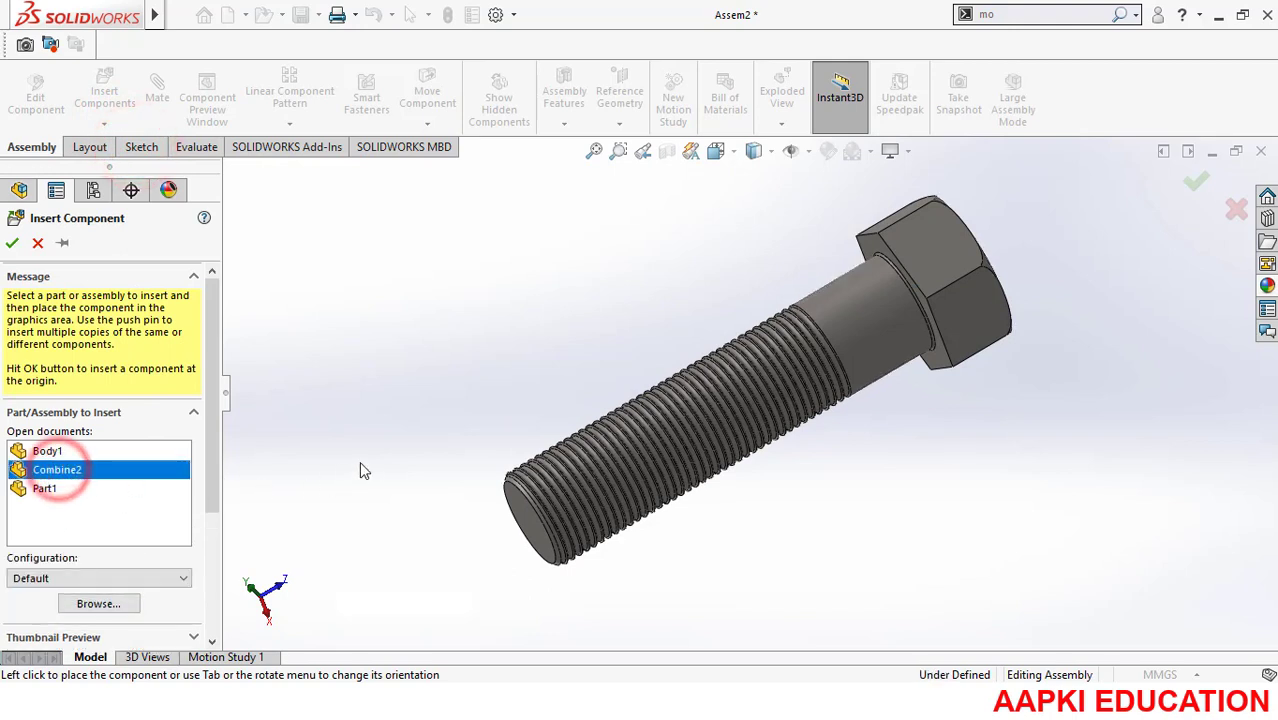
left_click(60, 473)
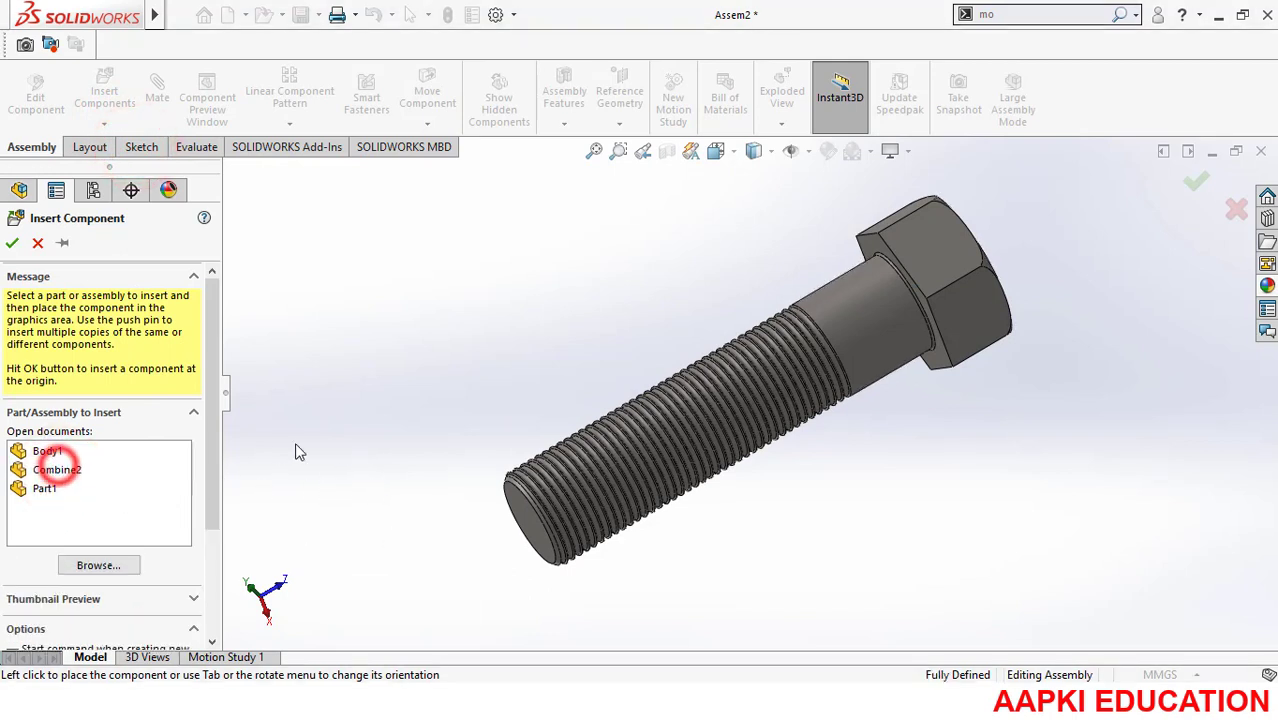
left_click(58, 477)
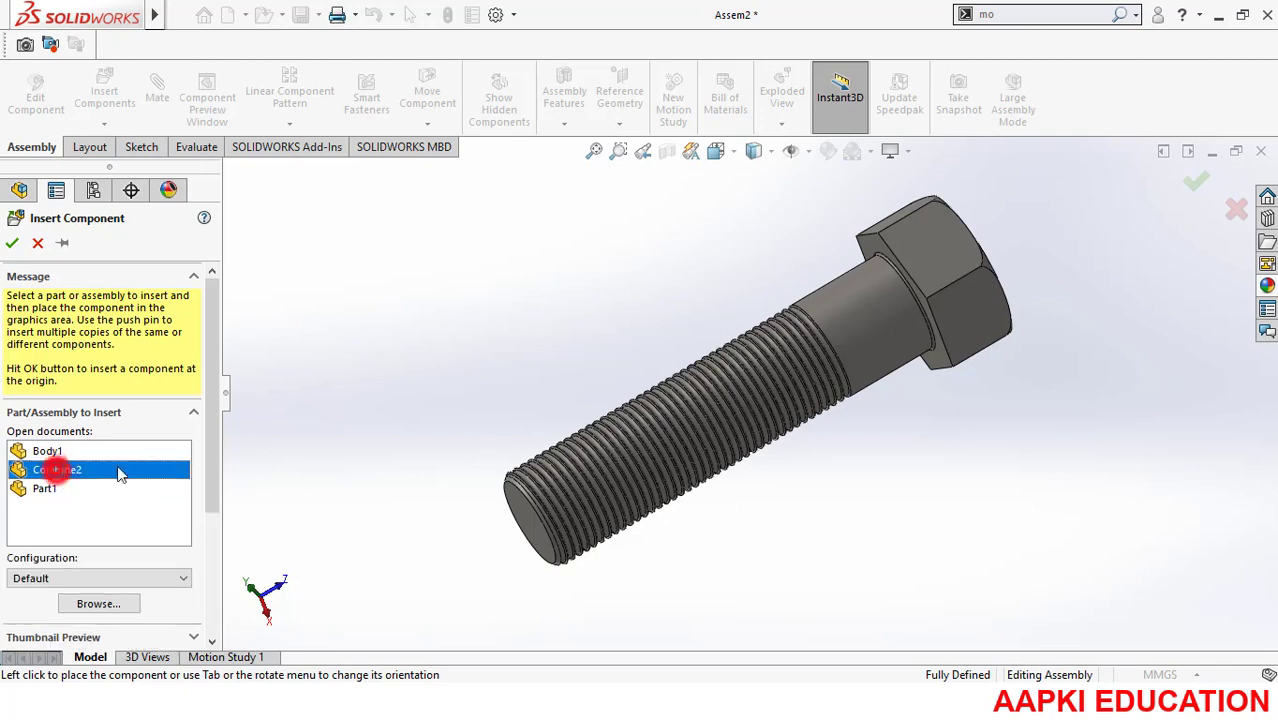
scroll(560, 435, "down", 2)
left_click(590, 490)
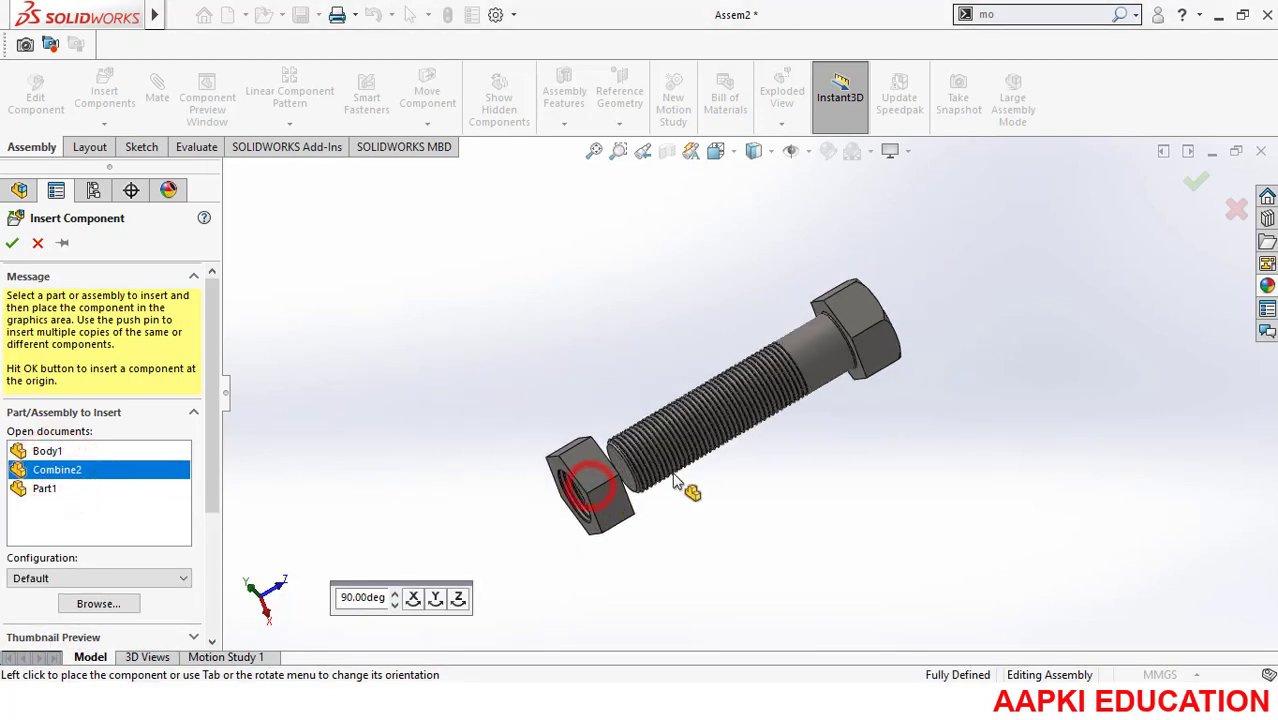
Step: Add a Screw mate between the nut's circular hole edge and the bolt shank, at 1 revolution/mm with Reverse enabled
scroll(570, 435, "up", 3)
middle_click_drag(520, 424, 480, 434)
scroll(692, 502, "up", 4)
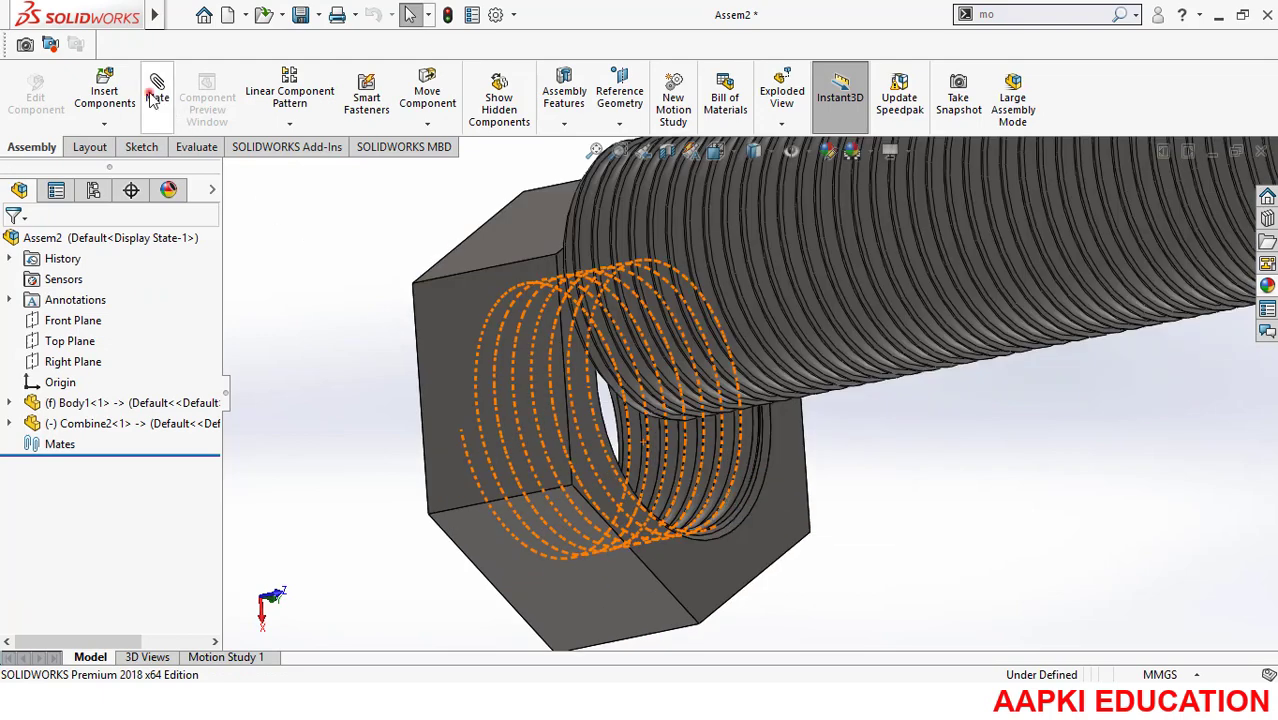
left_click(758, 509)
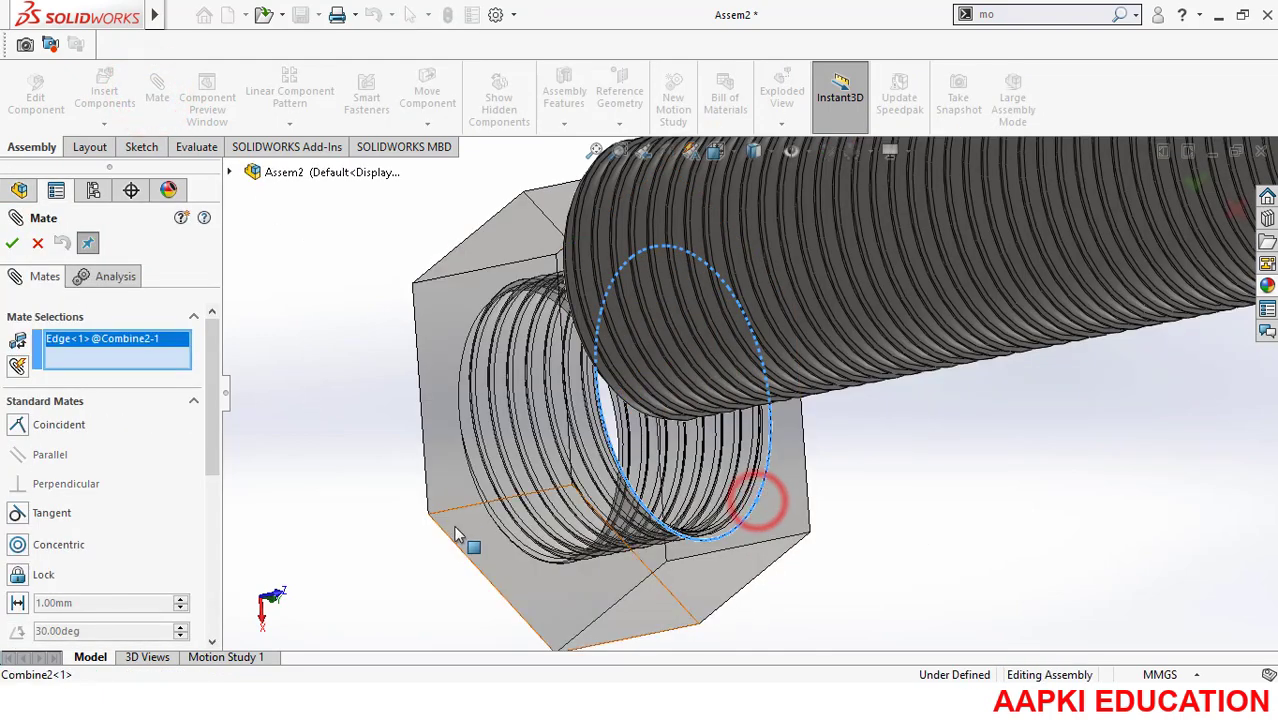
scroll(756, 502, "down", 3)
left_click_drag(209, 408, 208, 526)
left_click(122, 485)
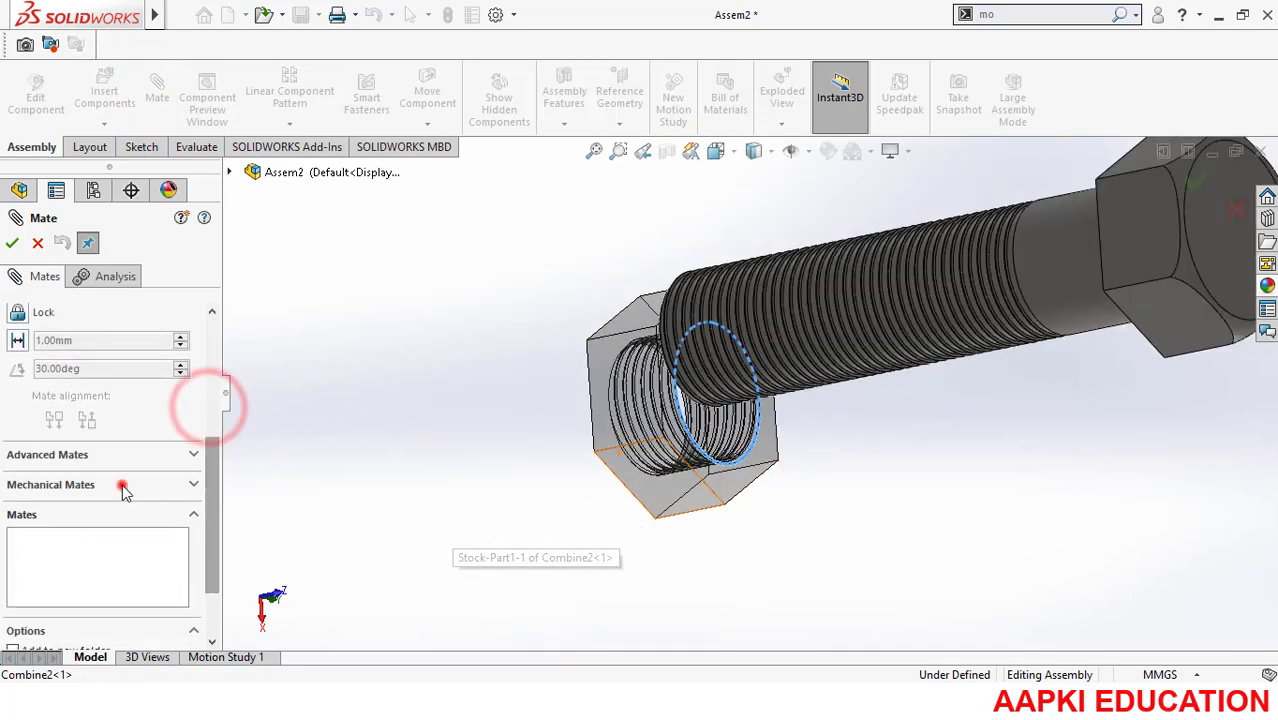
scroll(84, 424, "up", 2)
left_click(18, 405)
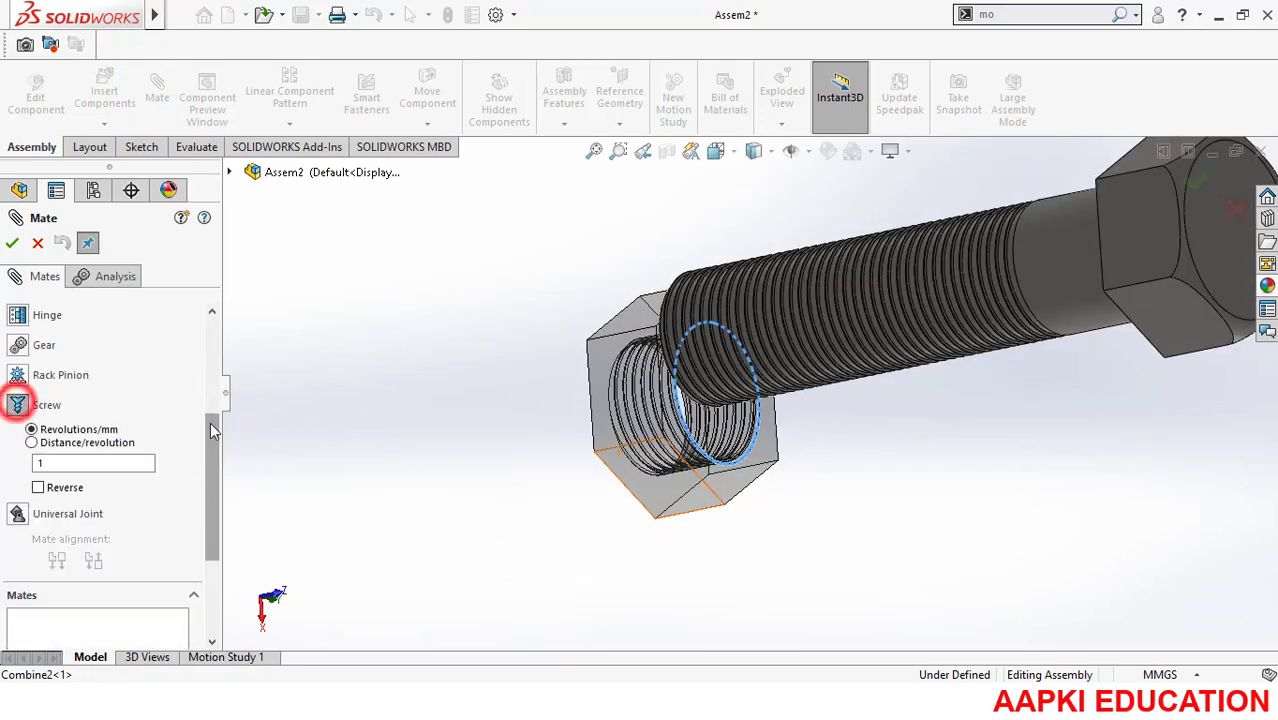
scroll(957, 394, "down", 3)
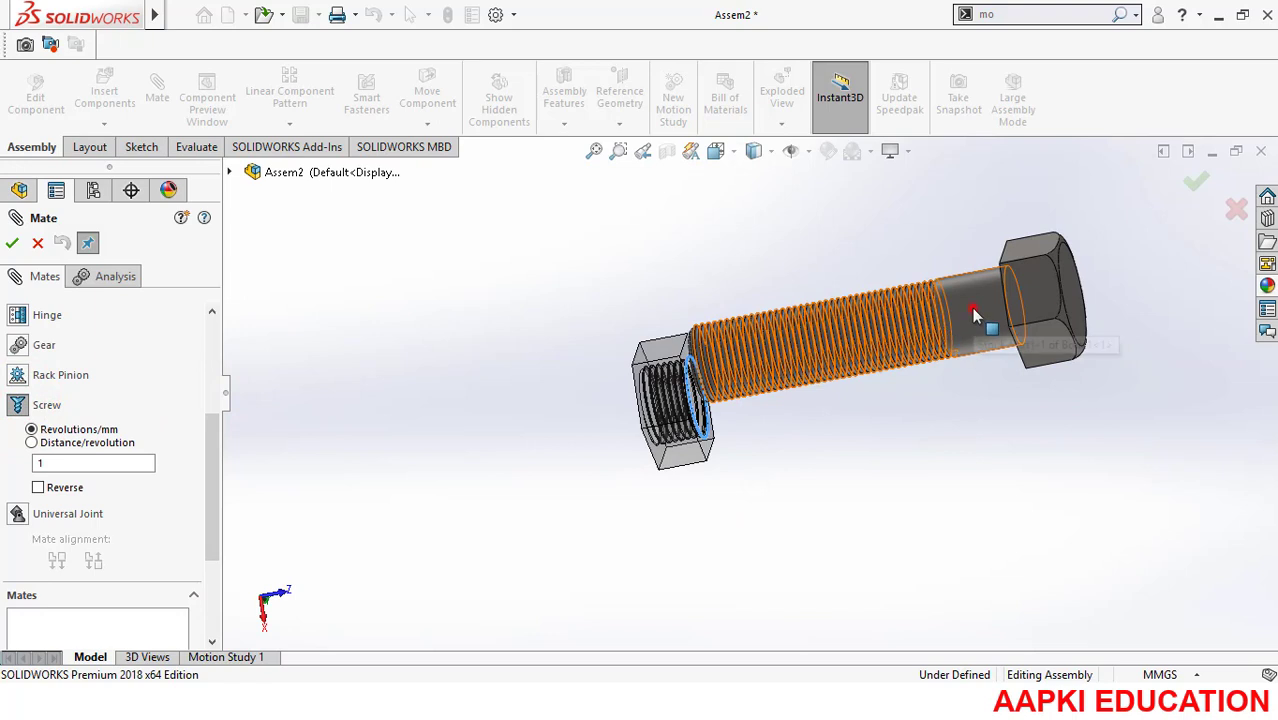
left_click(975, 315)
left_click(38, 487)
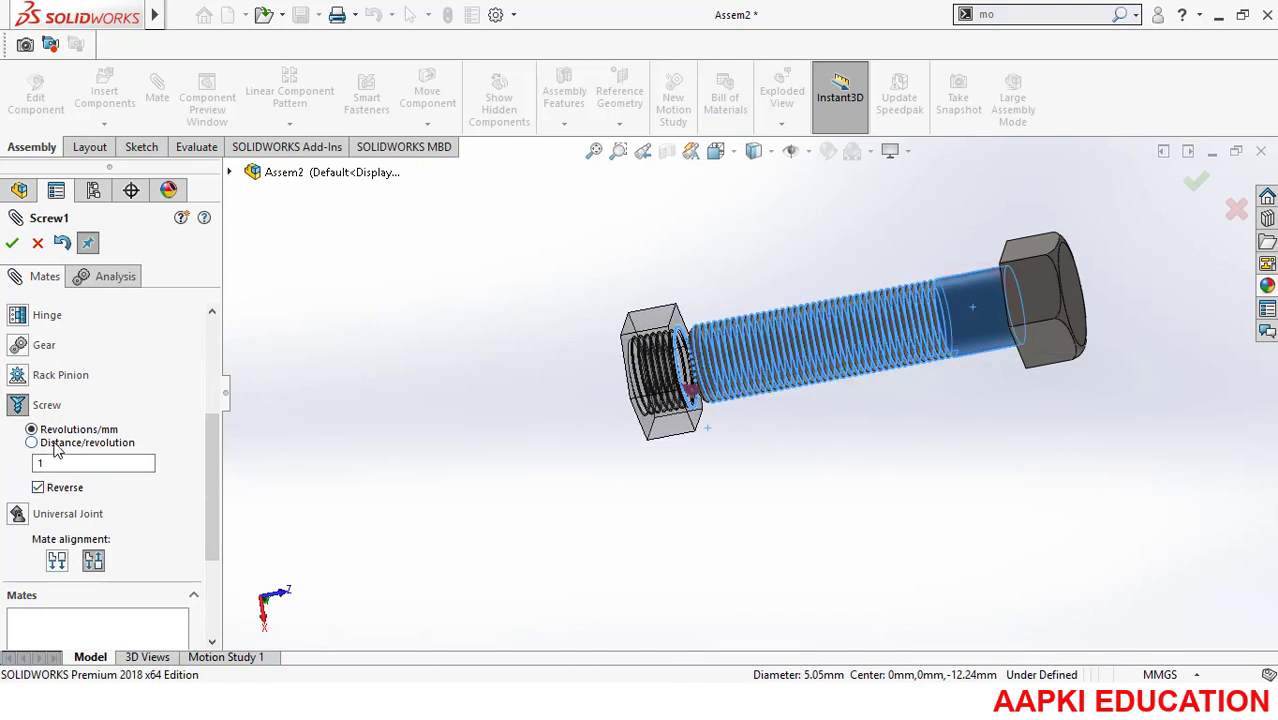
left_click(12, 243)
Step: Turn the nut around the bolt to test the screw motion, and examine the assembly from its open end
left_click_drag(667, 368, 765, 205)
middle_click_drag(805, 340, 960, 268)
scroll(965, 262, "down", 2)
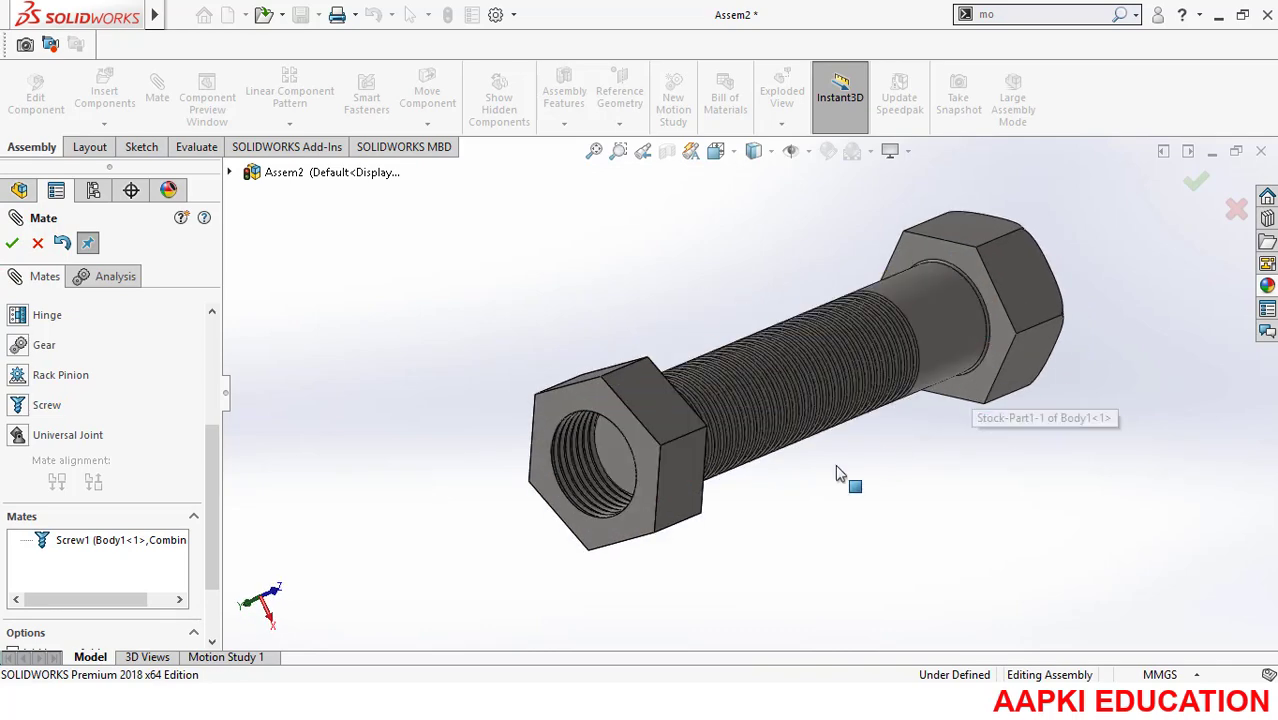